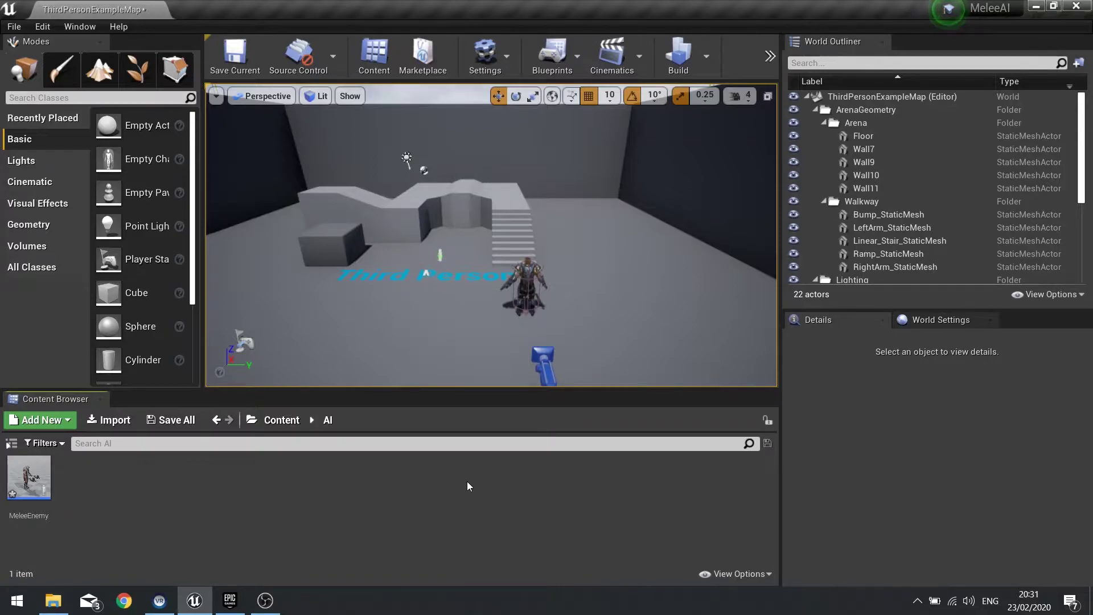
Step: Examine the player character in the level and locate the ParagonGreystone and ParagonKhaimera folders in the project's root Content folder
mouse_move(487, 296)
right_down()
mouse_move(520, 322)
mouse_move(470, 300)
right_up()
key(d)
key(w)
click(281, 420)
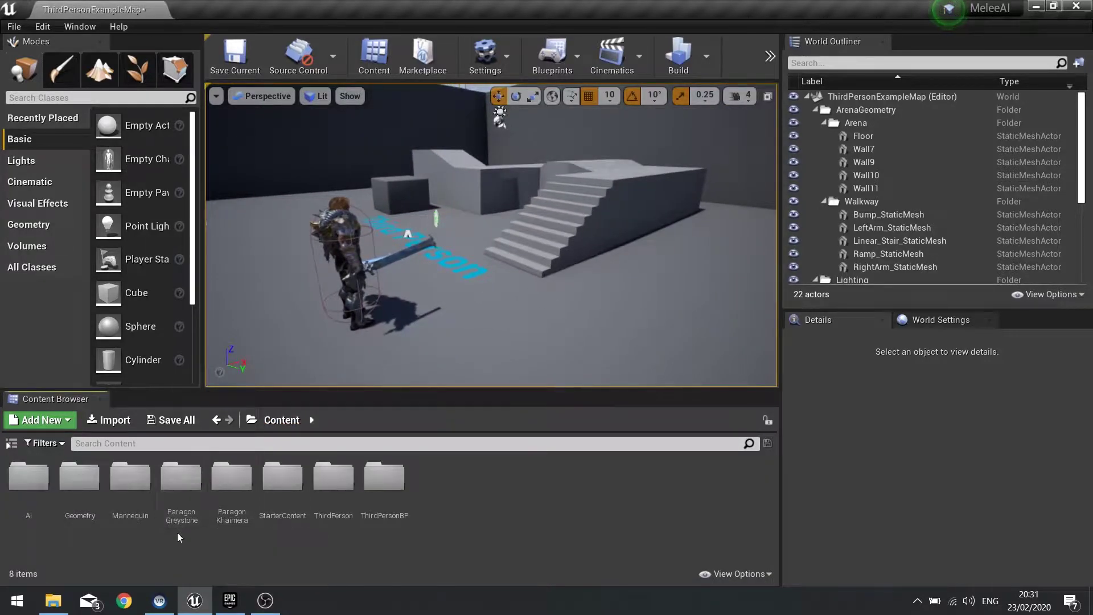
click(195, 524)
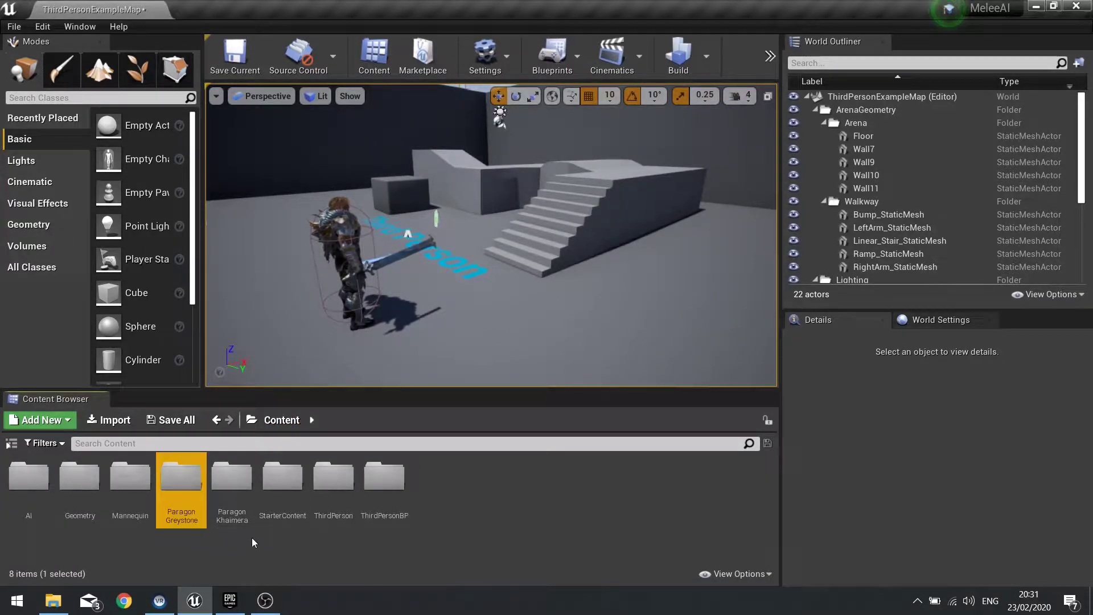
click(241, 515)
Step: Select the ThirdPersonCharacter in the level and examine its model from several angles
right_drag(529, 308, 505, 304)
key(w)
click(453, 222)
right_drag(453, 222, 387, 222)
key(d)
key(w)
key(s)
right_drag(505, 230, 524, 231)
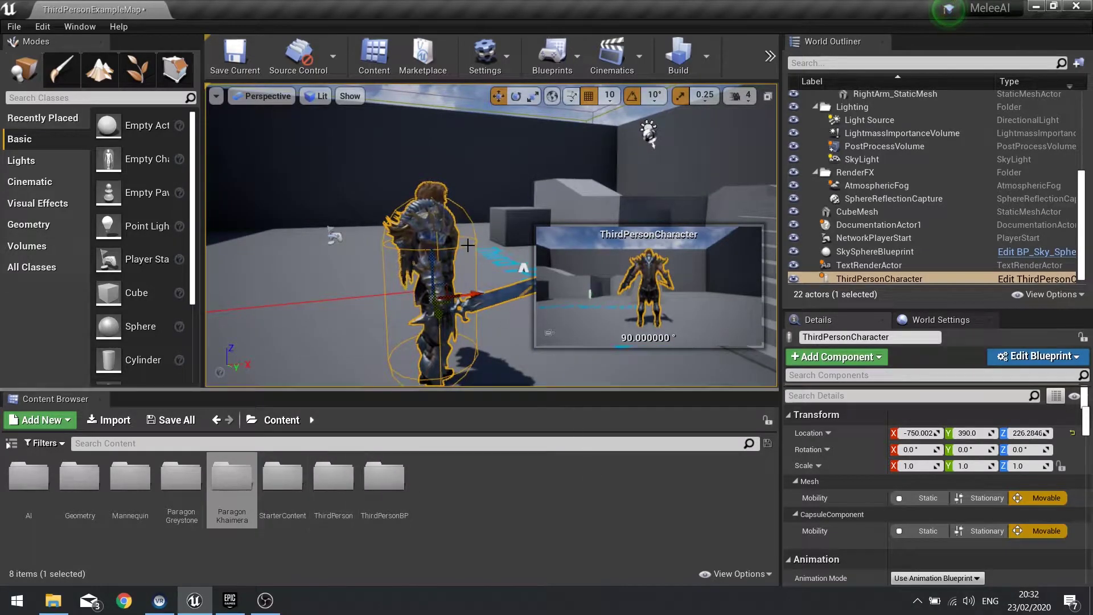
right_drag(431, 258, 513, 262)
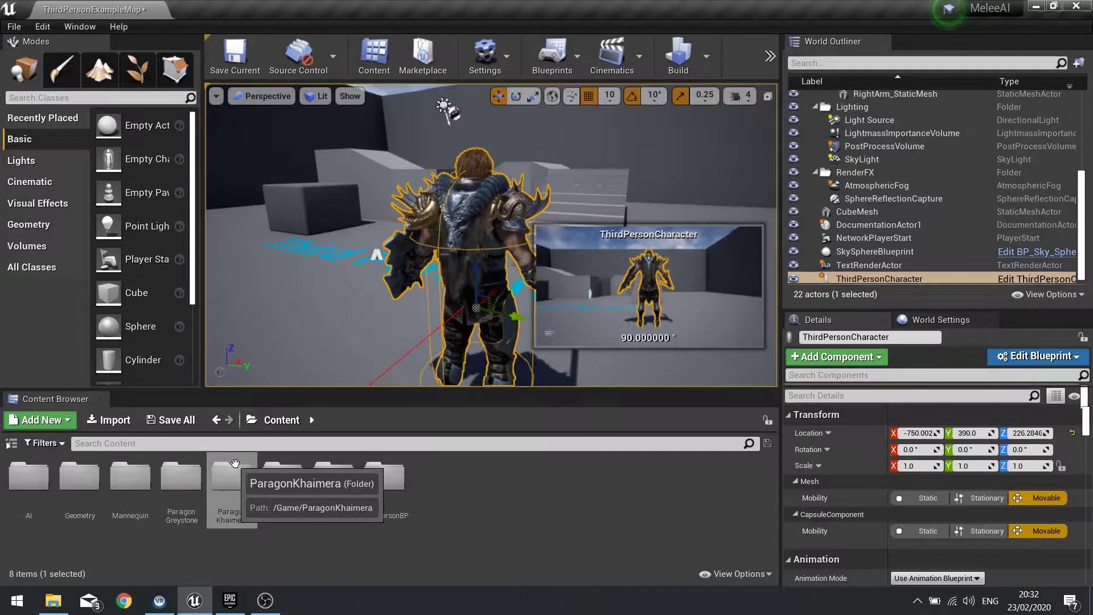
scroll(427, 251, down, 5)
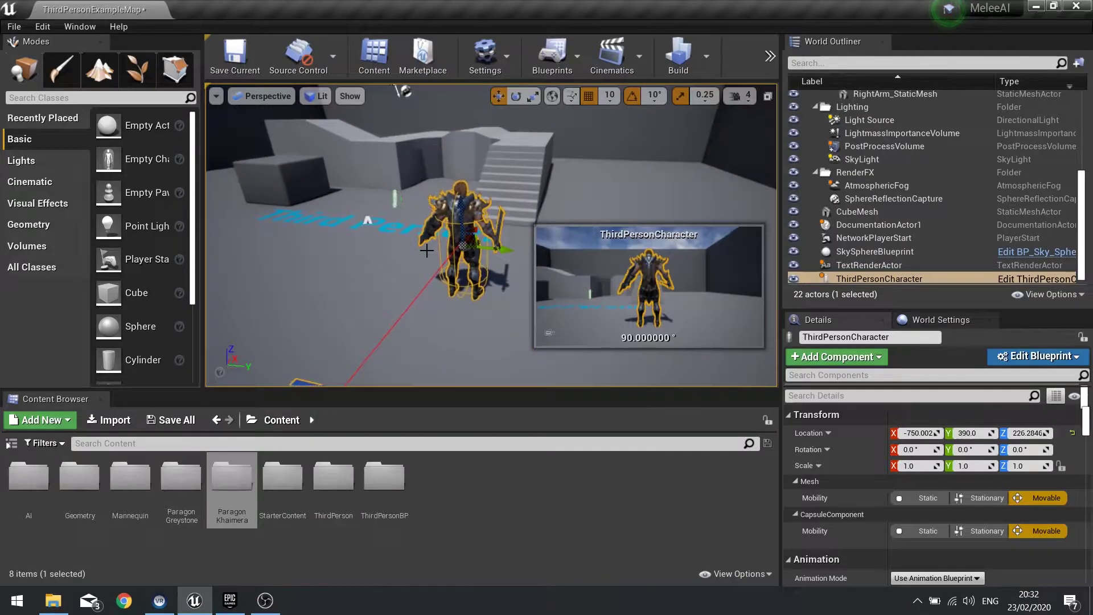
right_drag(428, 250, 353, 206)
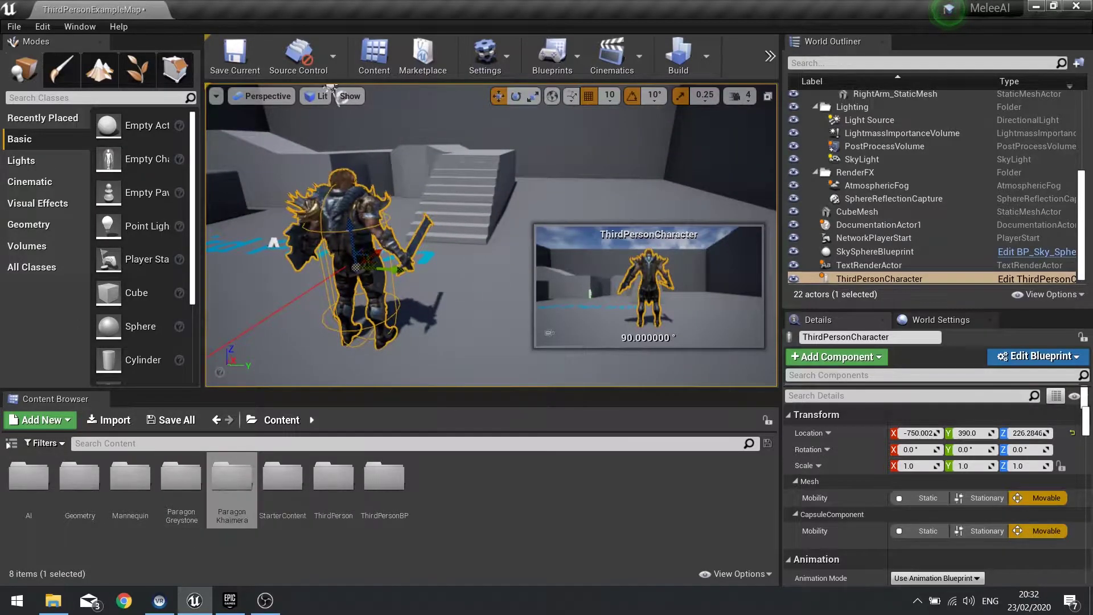
Step: Open the ThirdPersonCharacter blueprint, inspect its character mesh in the 3D preview, and close the blueprint
click(1030, 278)
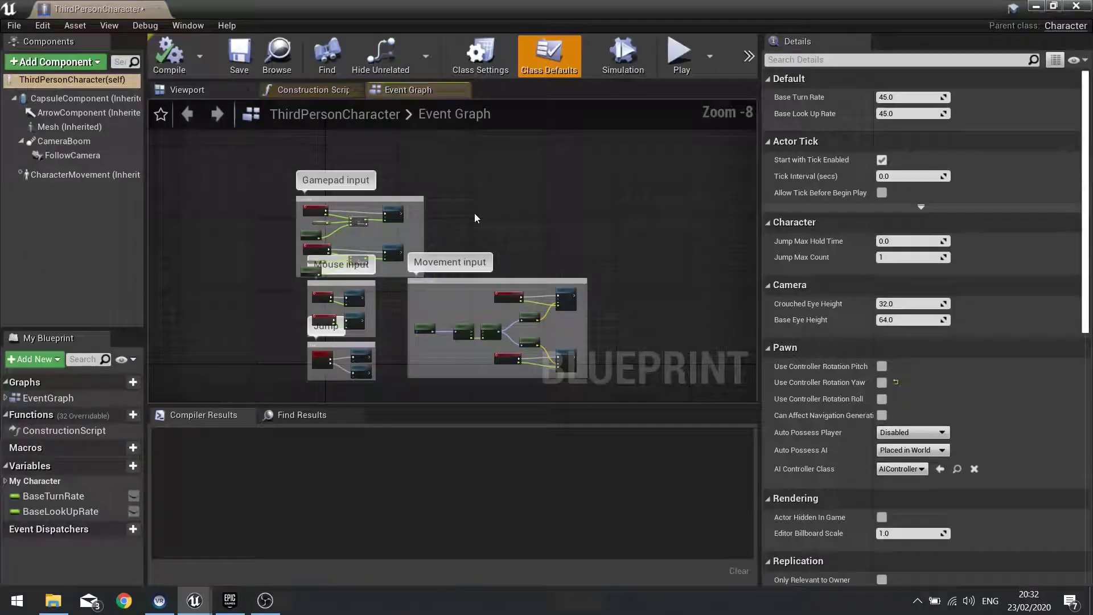
click(187, 89)
alt+drag(589, 282, 444, 288)
click(479, 256)
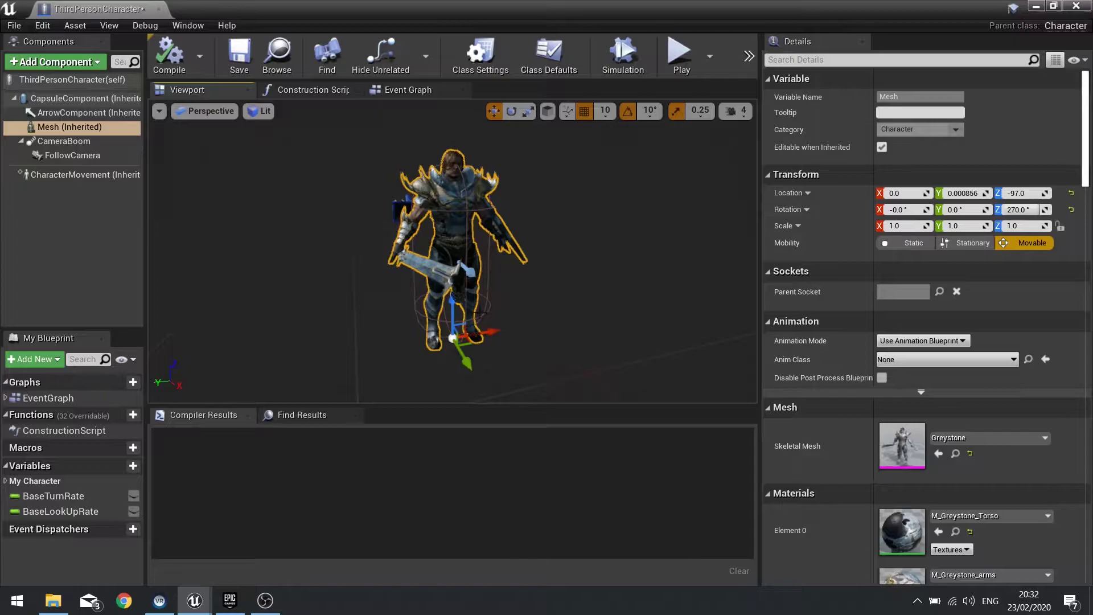
click(1075, 6)
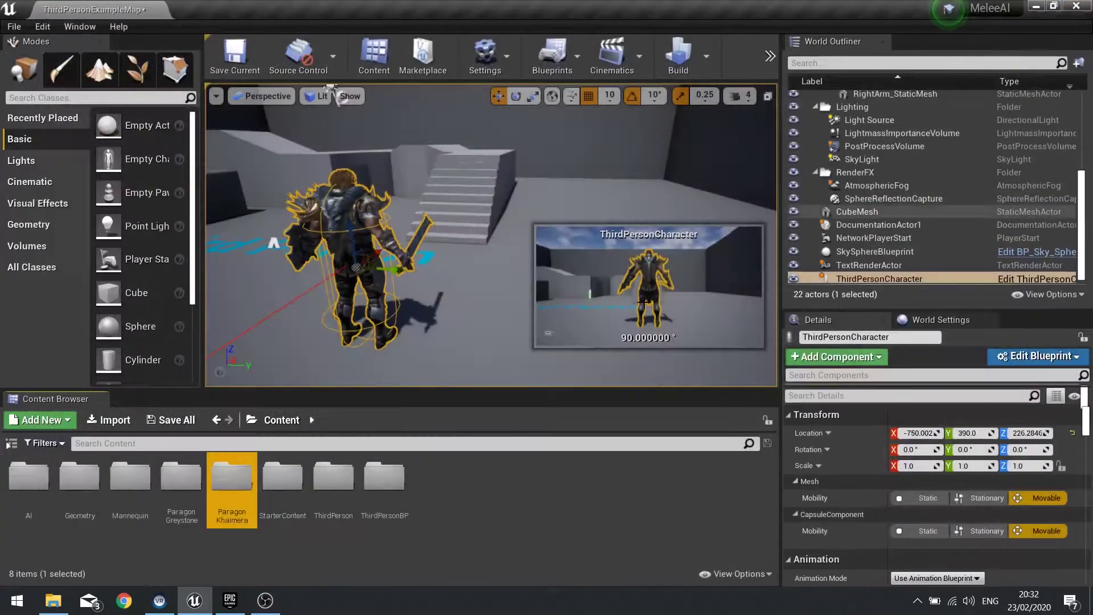
Step: Open the MeleeEnemy blueprint from the AI folder and inspect its character model in the 3D preview
double_click(28, 481)
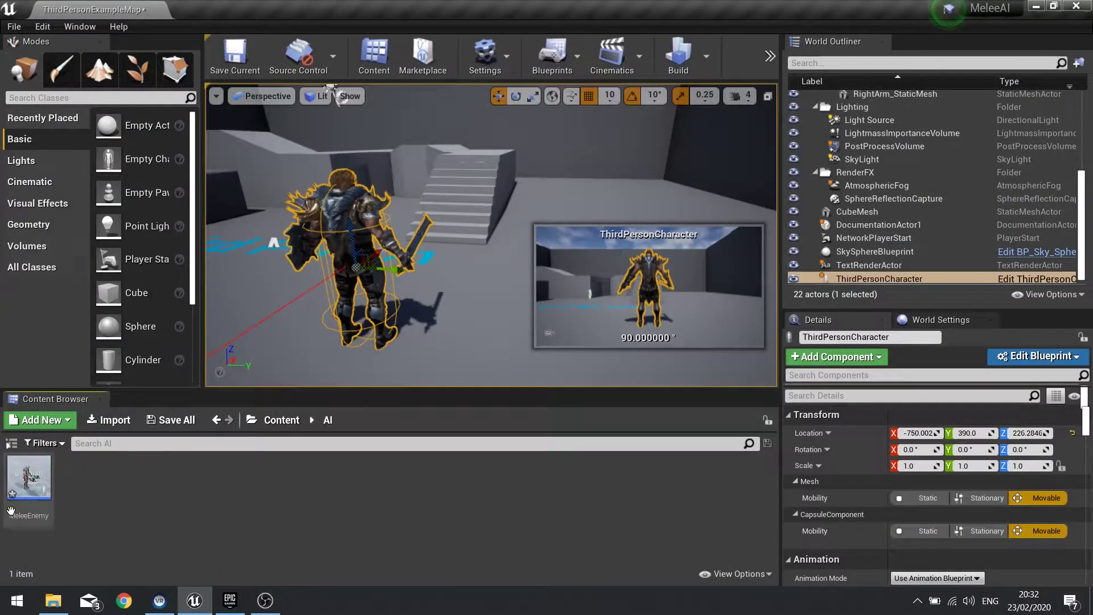
double_click(36, 509)
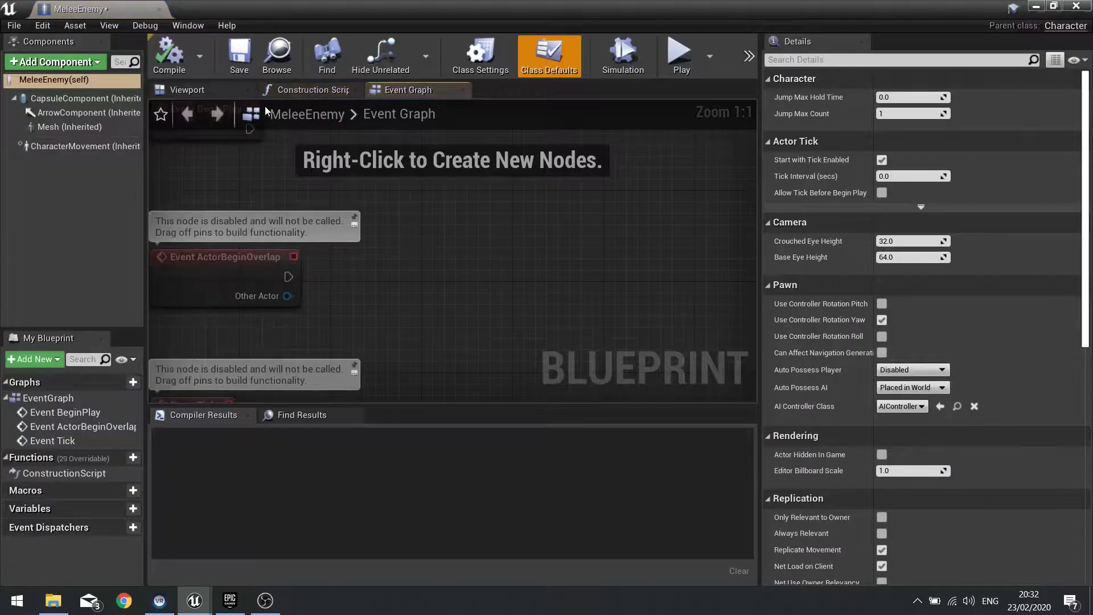
click(186, 90)
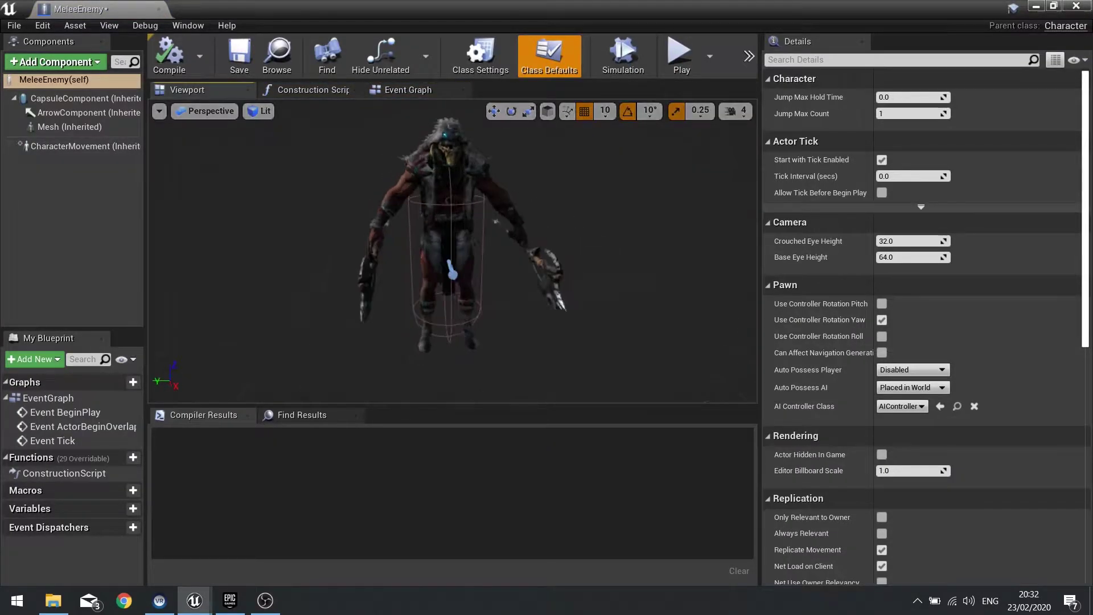
click(370, 228)
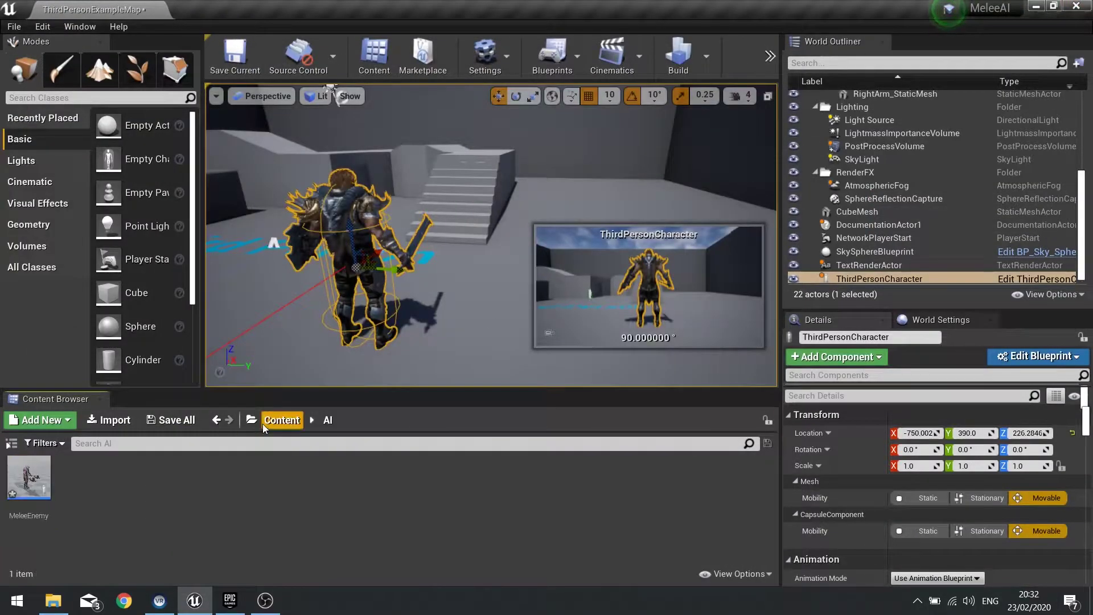
Step: Open the Blueprints folder inside ThirdPersonBP in the project content
click(264, 425)
double_click(181, 481)
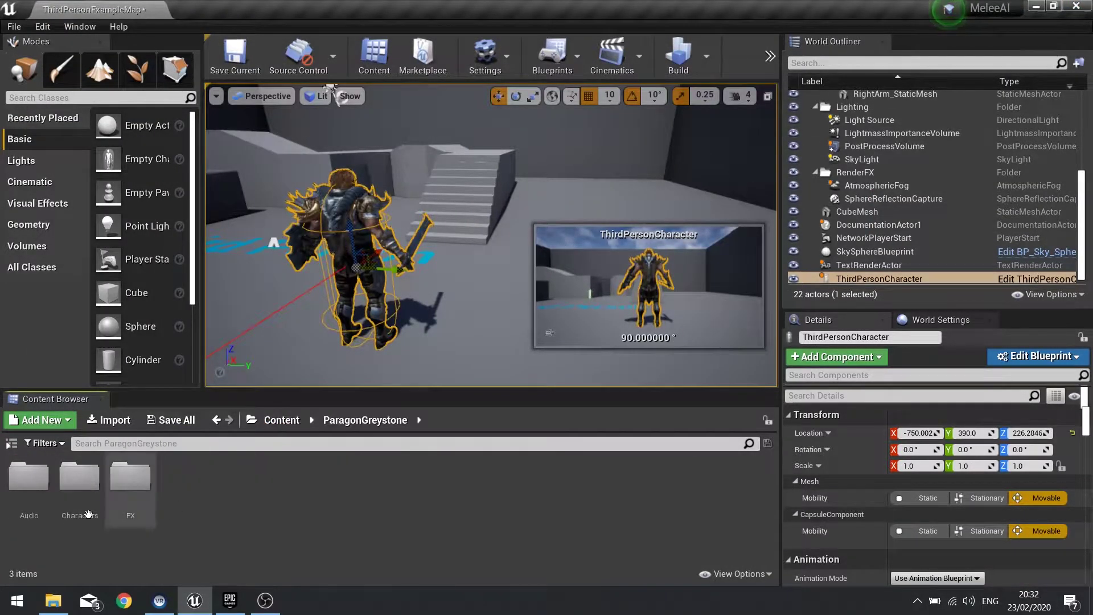
click(281, 419)
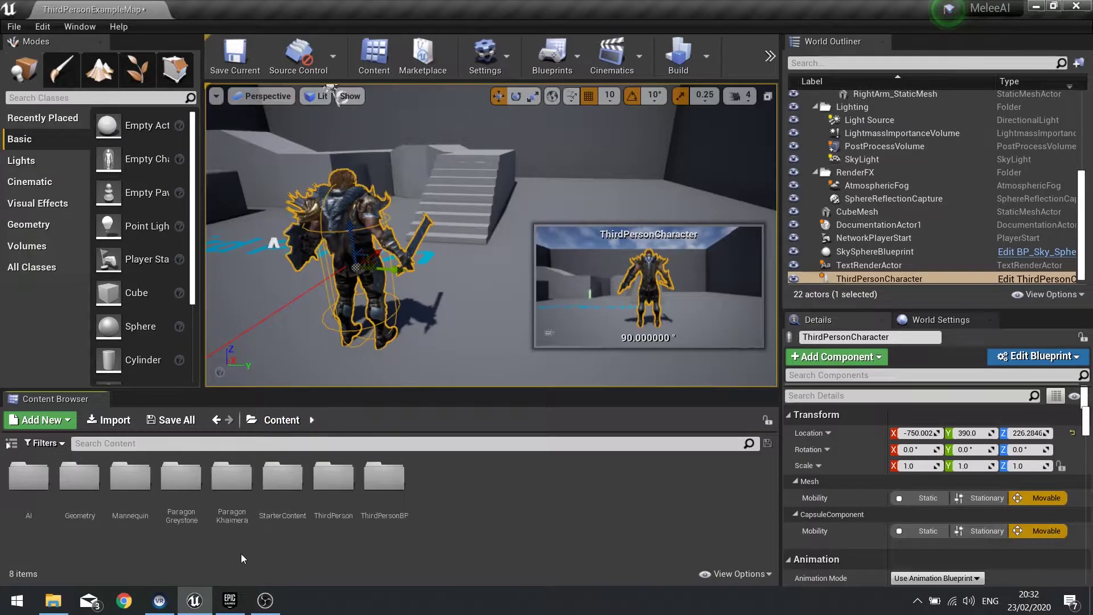
double_click(384, 478)
double_click(28, 477)
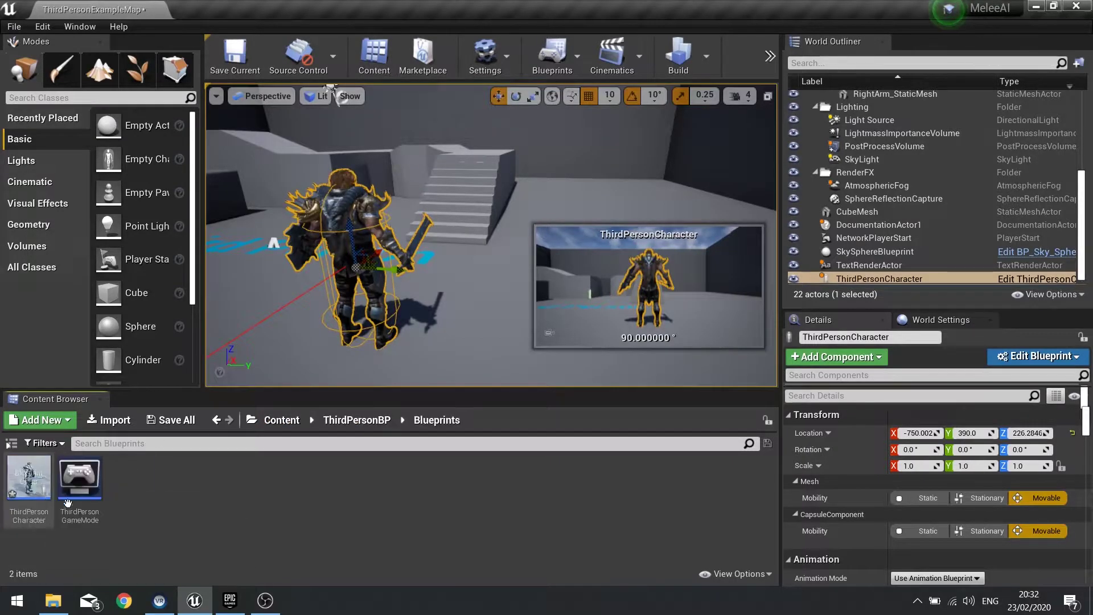
Step: Create an Animation Blueprint for Greystone_Skeleton in the Blueprints folder and name it PlayerCharacter_Anim
right_click(230, 493)
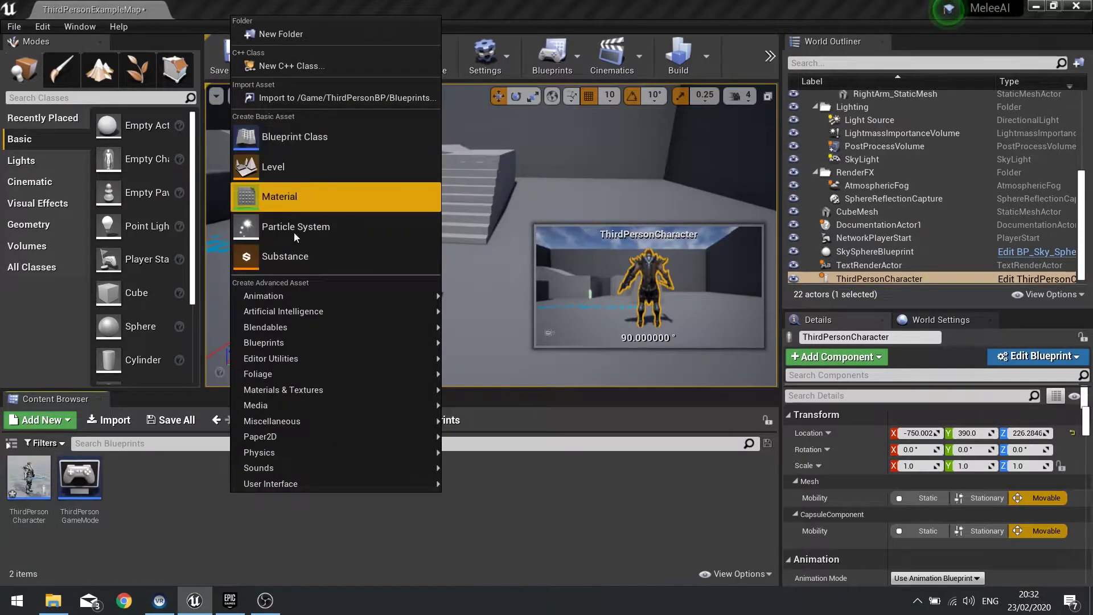
mouse_move(290, 302)
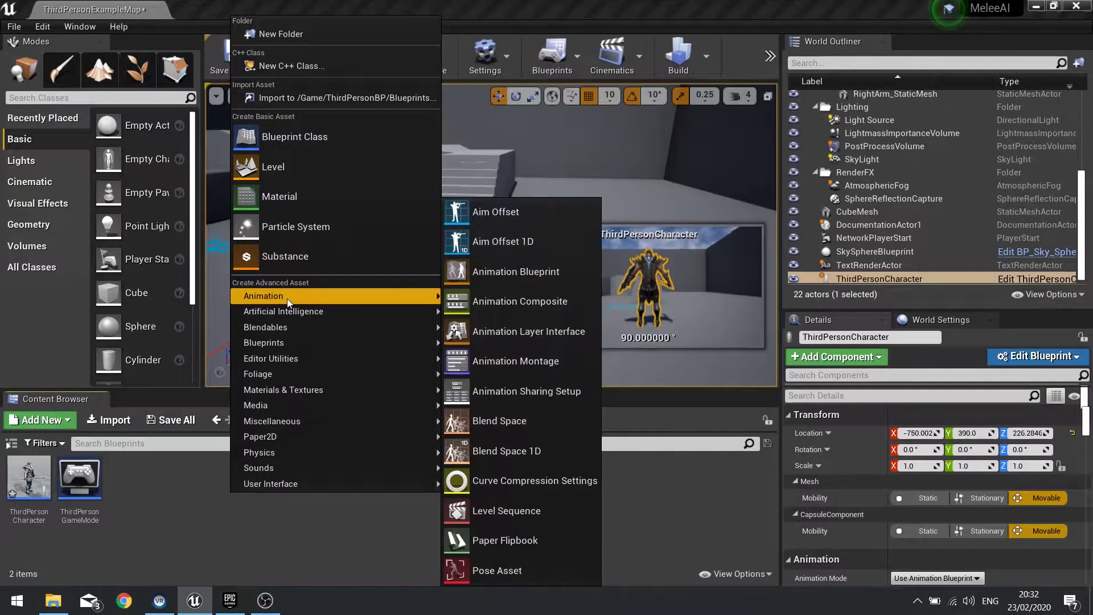
click(500, 274)
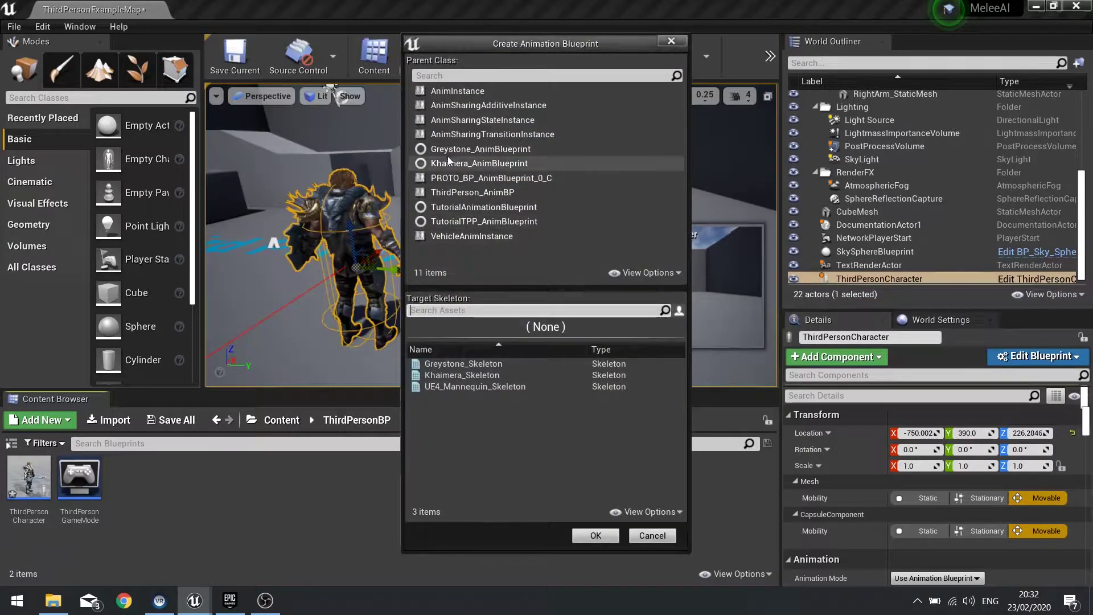
click(459, 364)
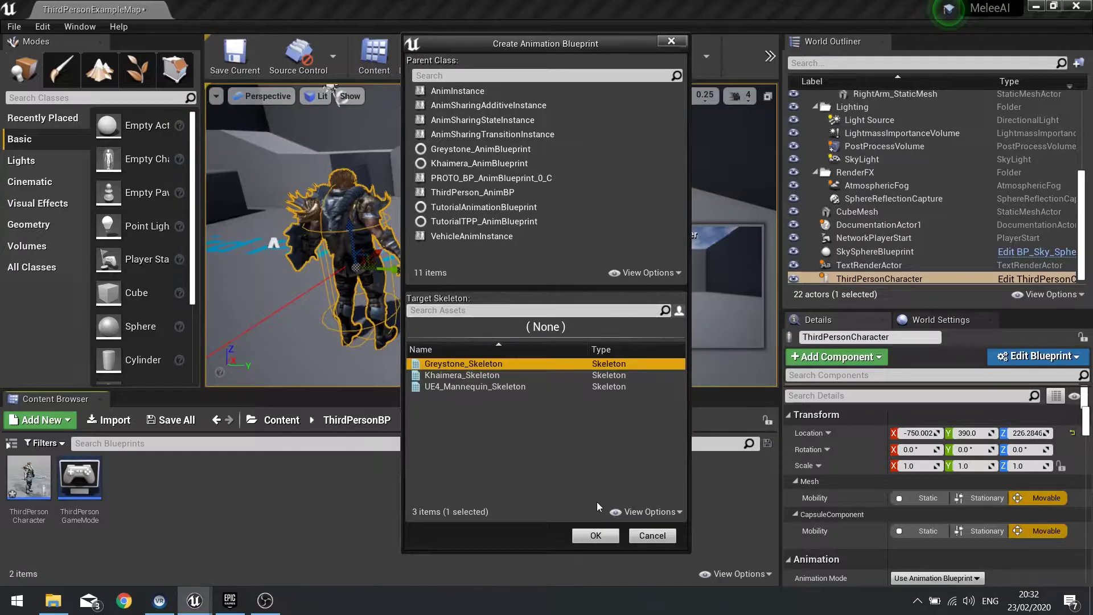
click(595, 536)
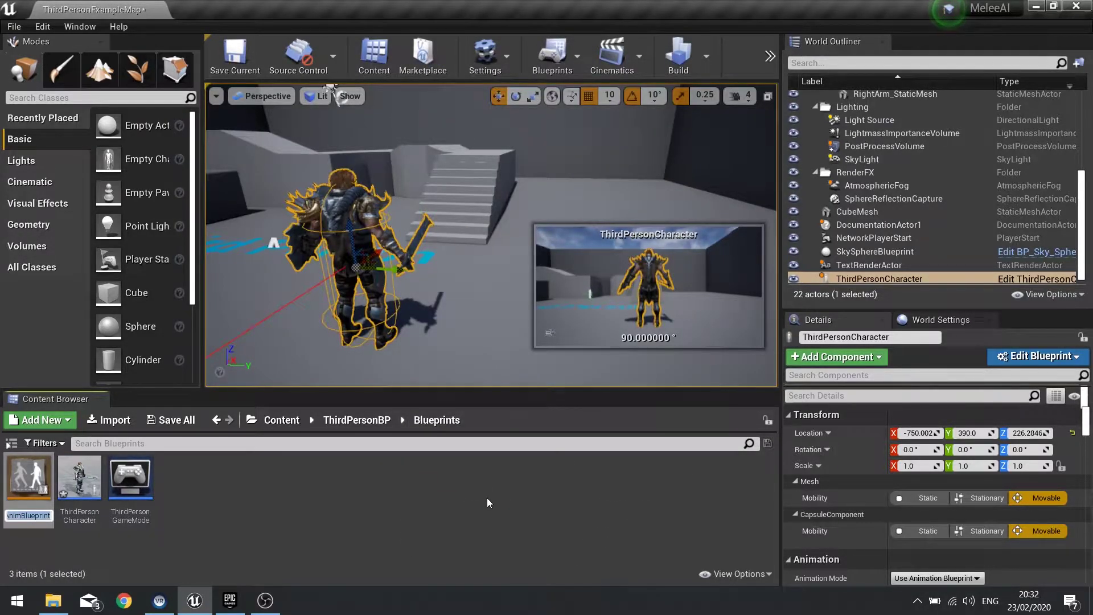
text(FlayerCha)
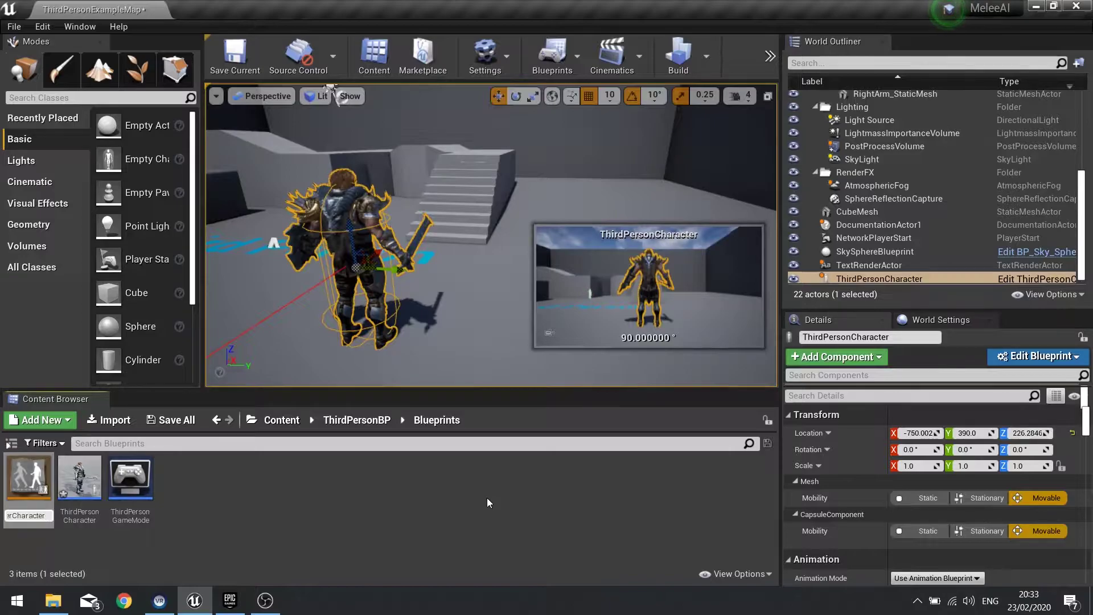
text(racter_Anim)
key(Return)
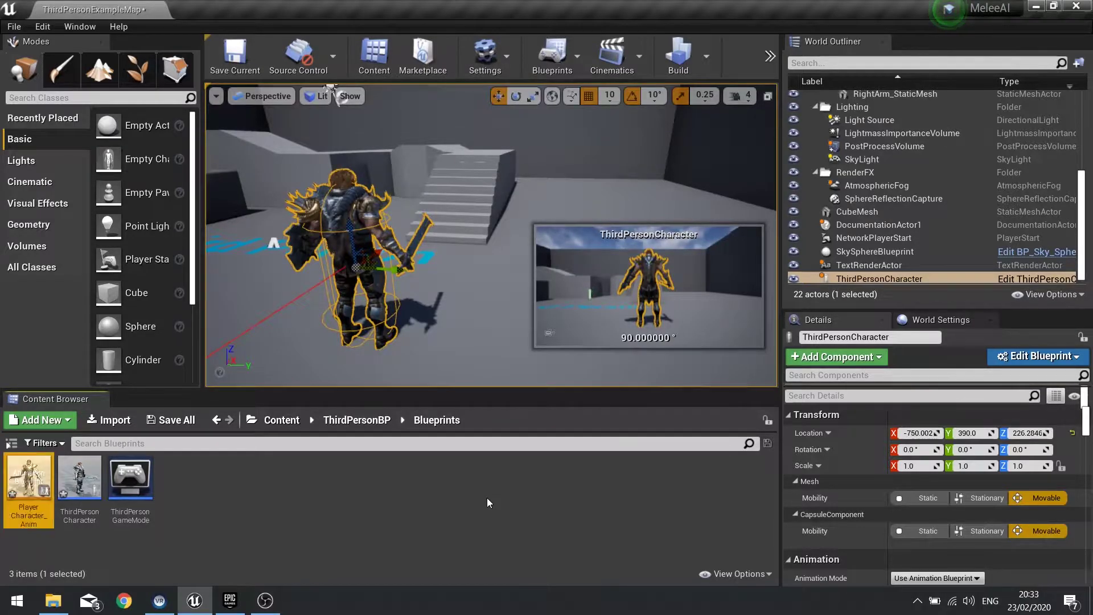
Step: Open PlayerCharacter_Anim and widen the graph area to make room beside the Output Pose node
double_click(21, 480)
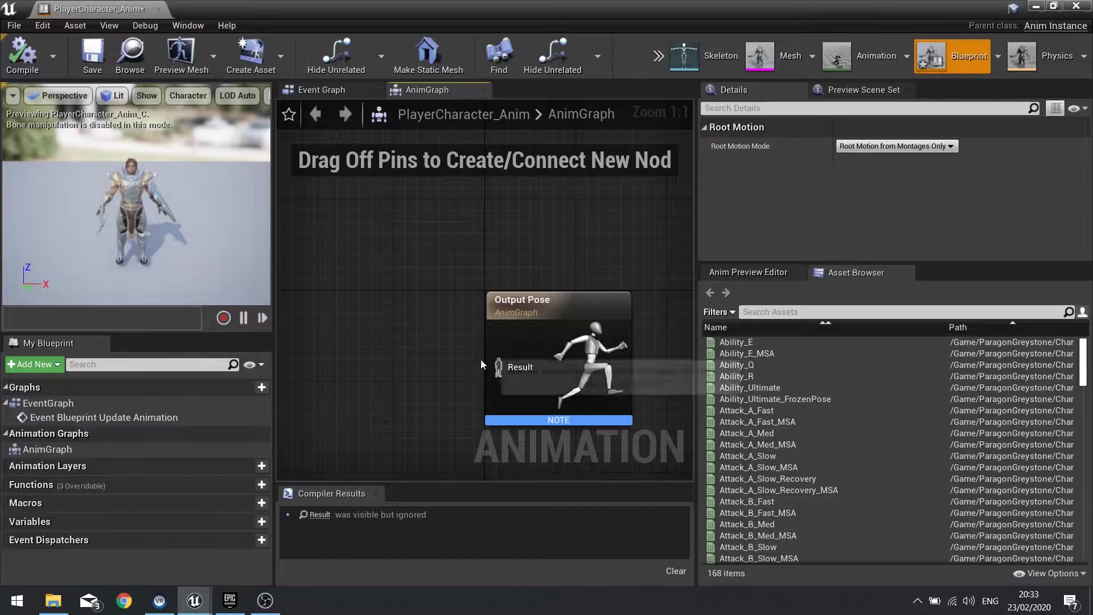
right_drag(550, 343, 661, 264)
drag(694, 209, 847, 209)
right_drag(537, 333, 517, 287)
right_drag(443, 333, 405, 339)
Step: Add a state machine to the AnimGraph, place it beside the Output Pose node, and name it Movement
right_click(395, 243)
text(s)
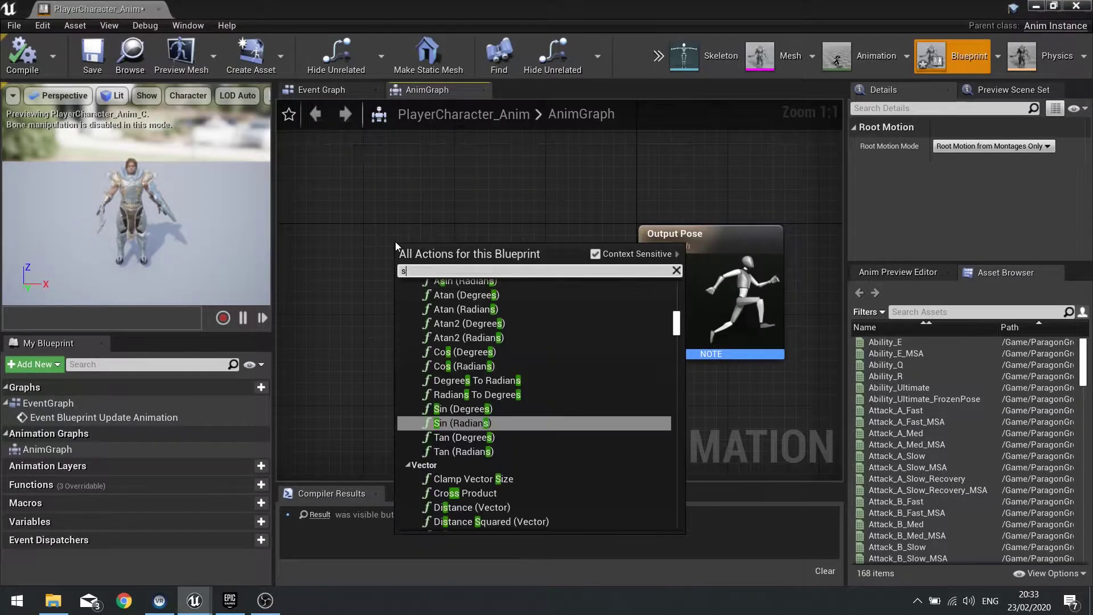
text(tate machin)
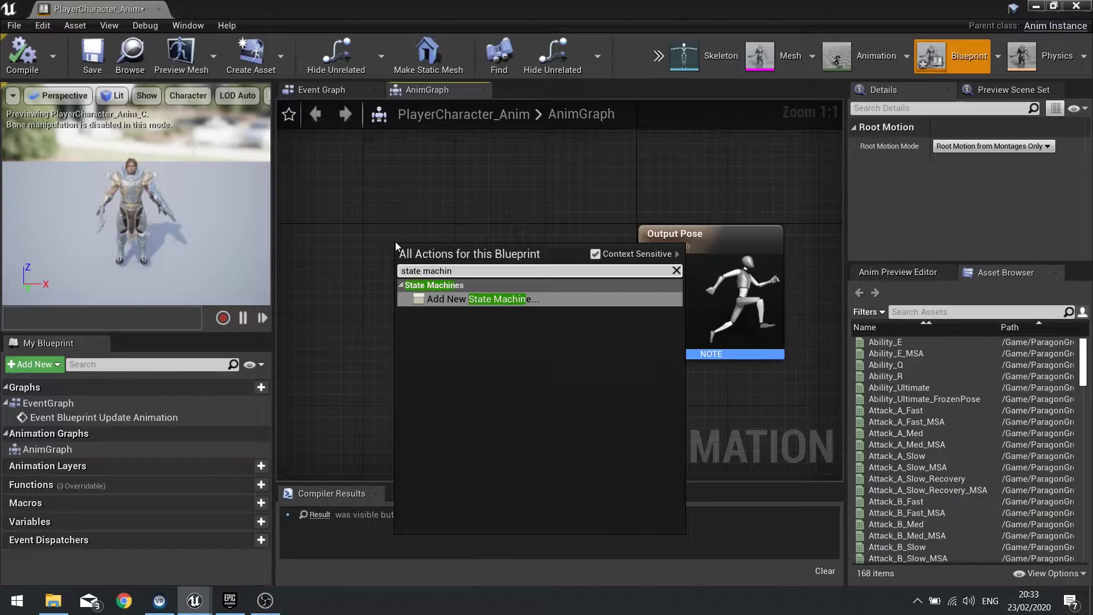
click(459, 301)
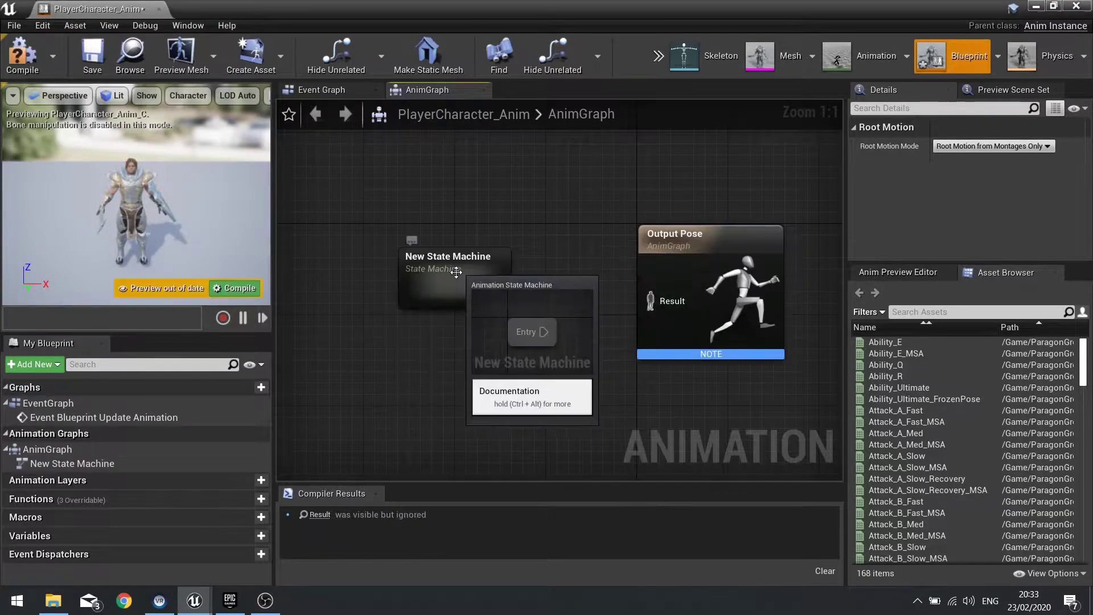
drag(459, 293, 423, 227)
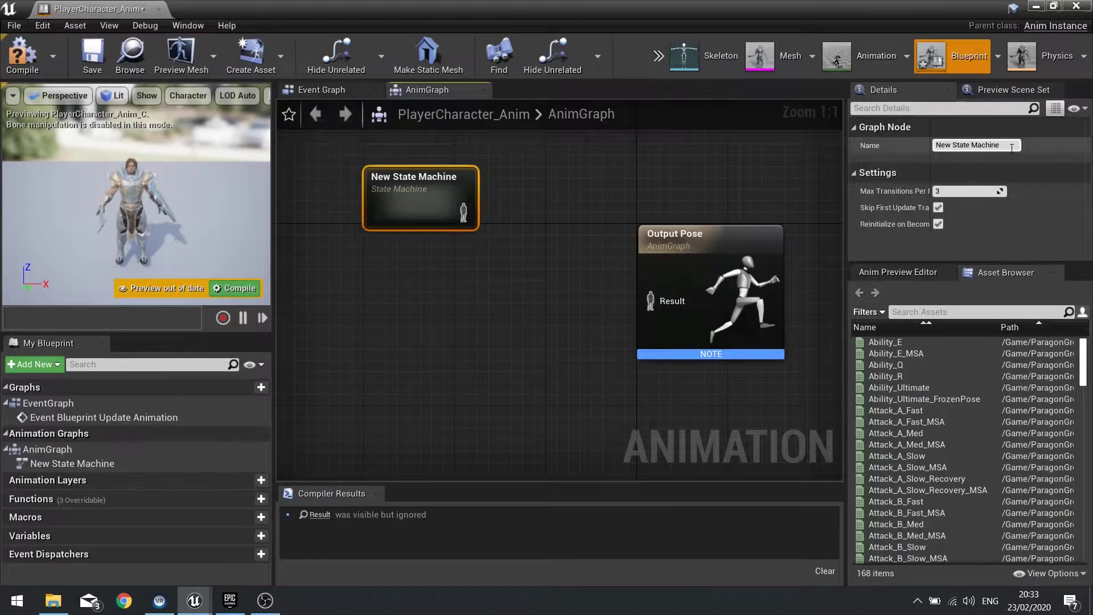
drag(1005, 144, 861, 141)
text(Movement)
key(Return)
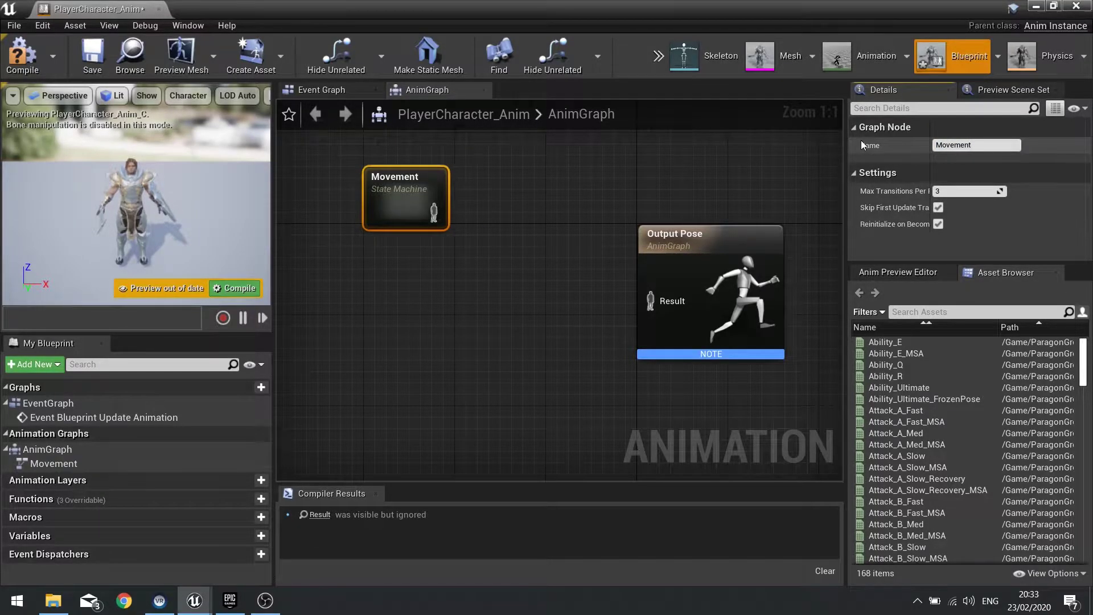
Step: Open the Movement state machine and add a state connected from the Entry node
double_click(416, 189)
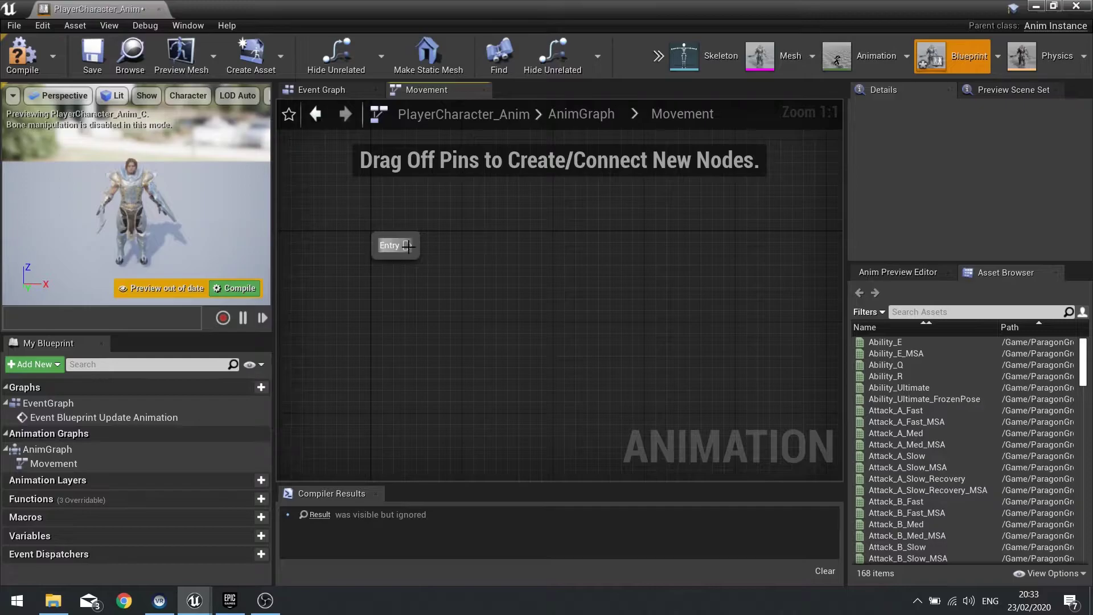
drag(417, 253, 501, 252)
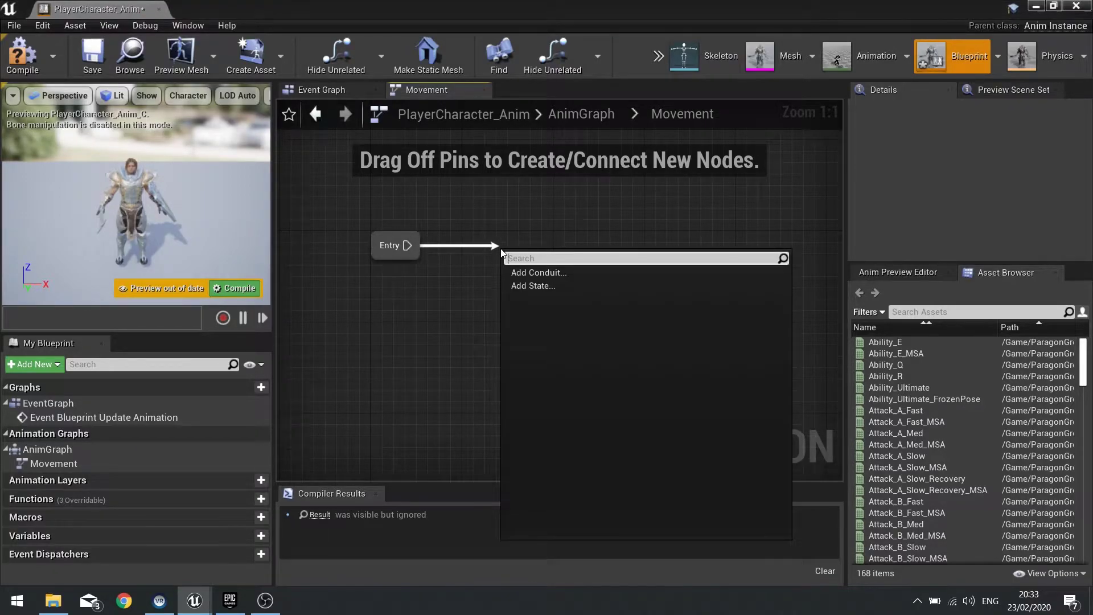
click(520, 286)
Step: Name the new state Idle and align it with the Entry node
text(Idle/)
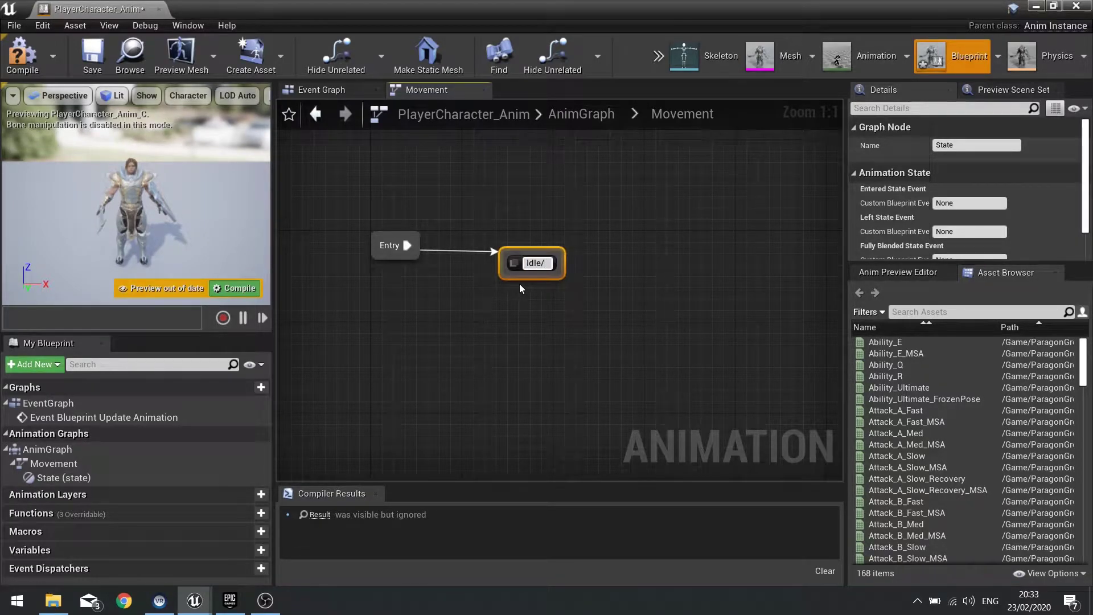
text(Walk/Run)
key(BackSpace)
key(BackSpace)
key(BackSpace)
key(BackSpace)
key(BackSpace)
key(BackSpace)
key(BackSpace)
key(BackSpace)
key(BackSpace)
key(Return)
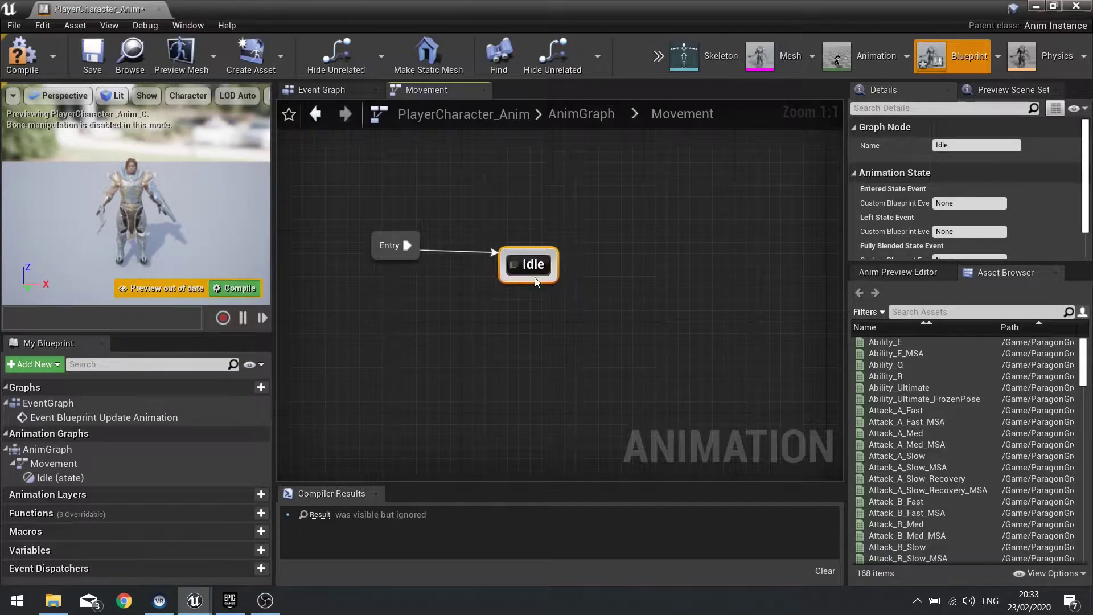
drag(540, 262, 514, 245)
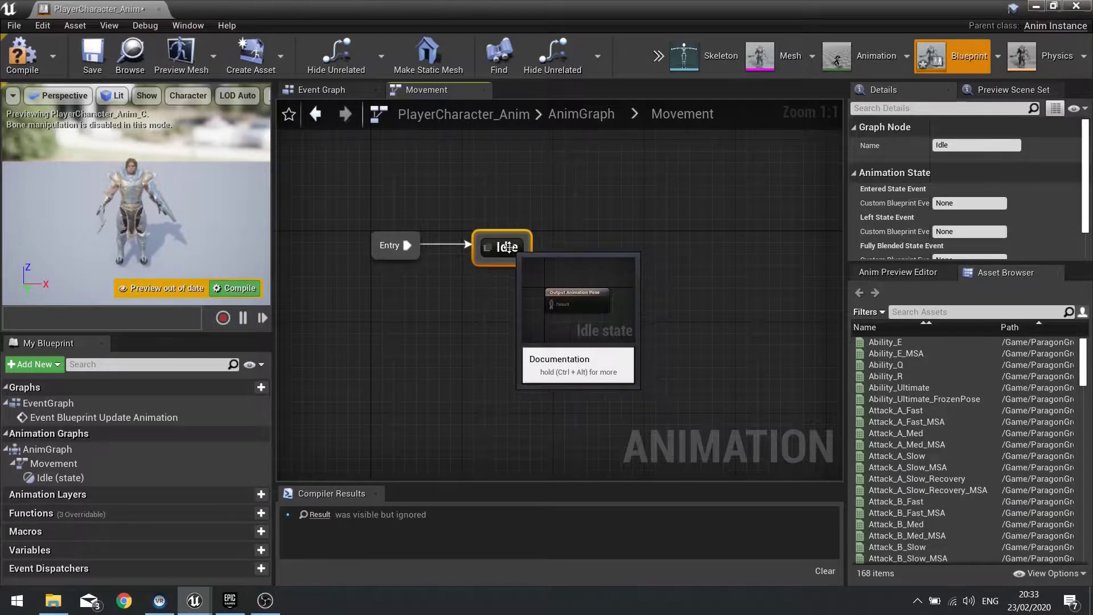
Step: Open the Idle state, add the Idle animation, connect it to the Output Animation Pose, and compile the blueprint
double_click(503, 246)
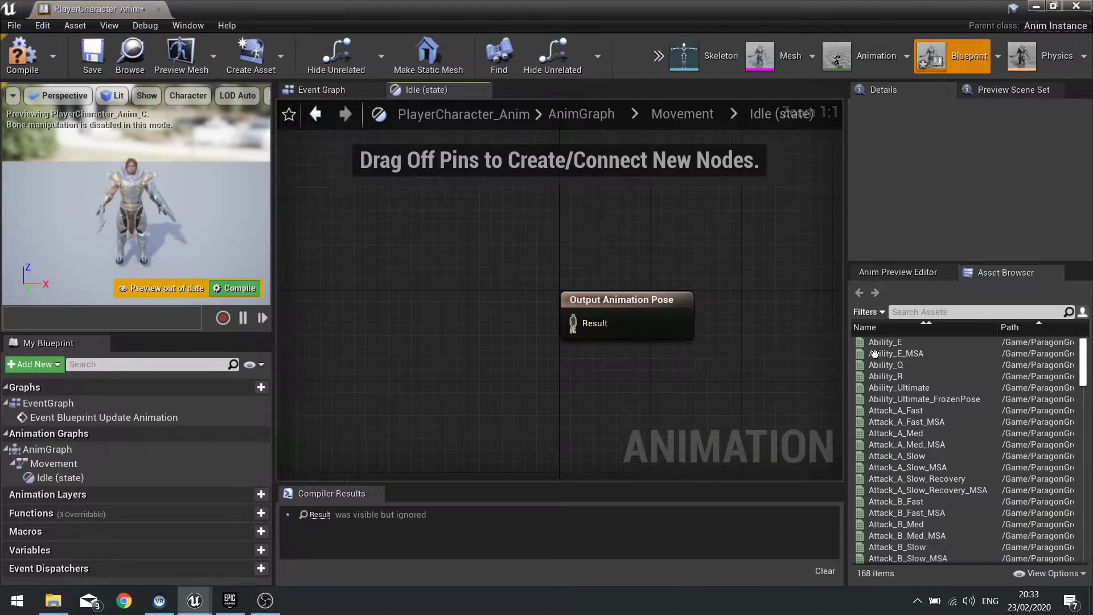
scroll(927, 462, down, 10)
scroll(927, 463, down, 15)
scroll(929, 467, up, 3)
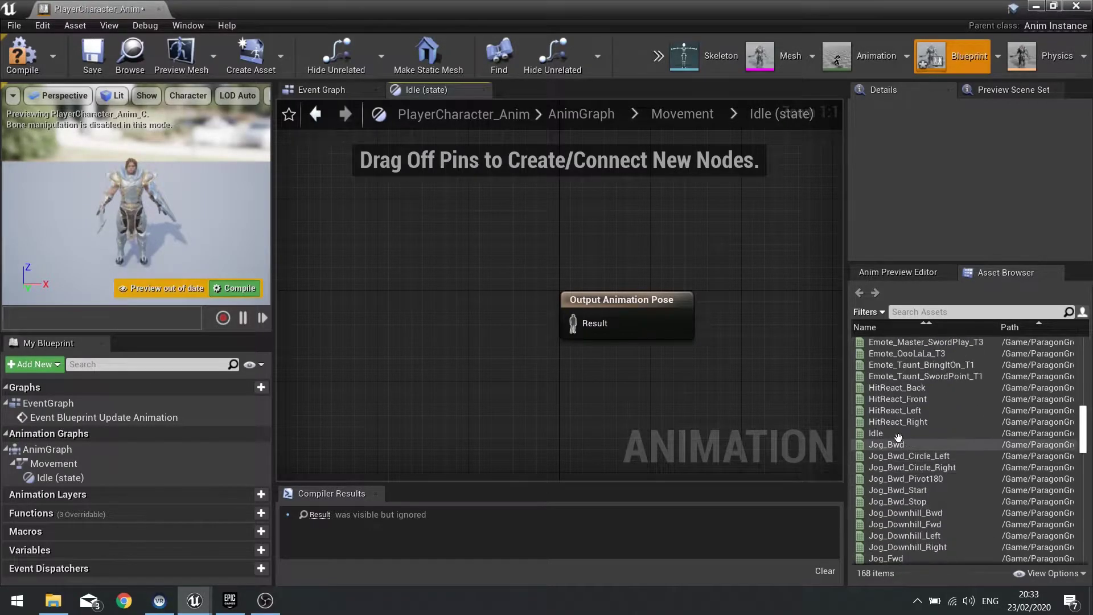
drag(877, 433, 413, 302)
drag(466, 335, 573, 323)
drag(440, 324, 439, 301)
click(21, 54)
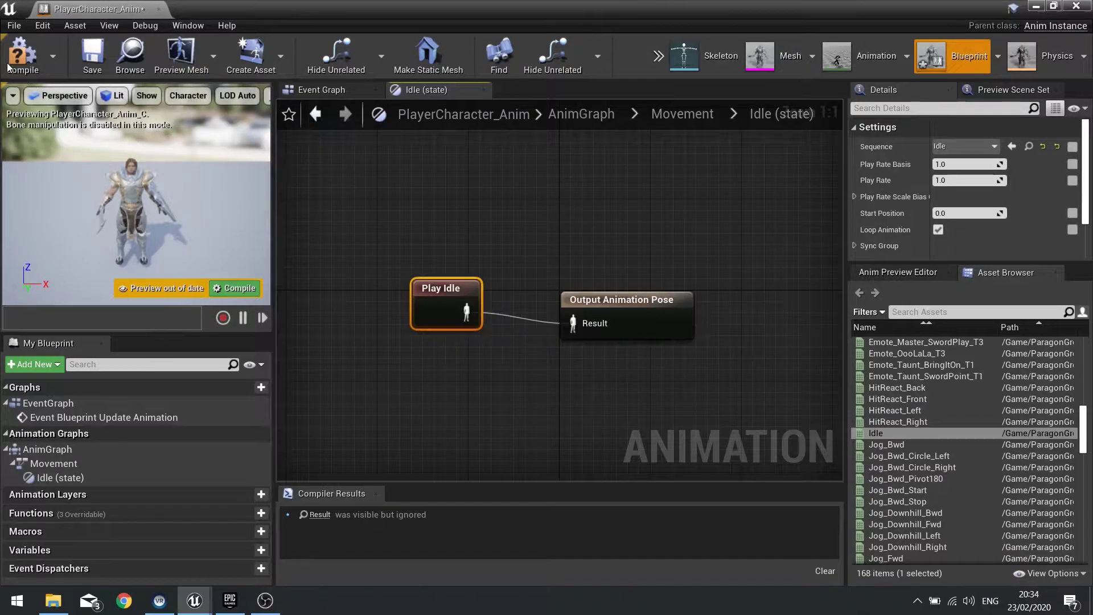
Step: Return to the AnimGraph, connect the Movement state machine to the Output Pose, and compile to preview the character
click(324, 90)
click(427, 90)
click(316, 114)
click(316, 117)
drag(701, 307, 663, 301)
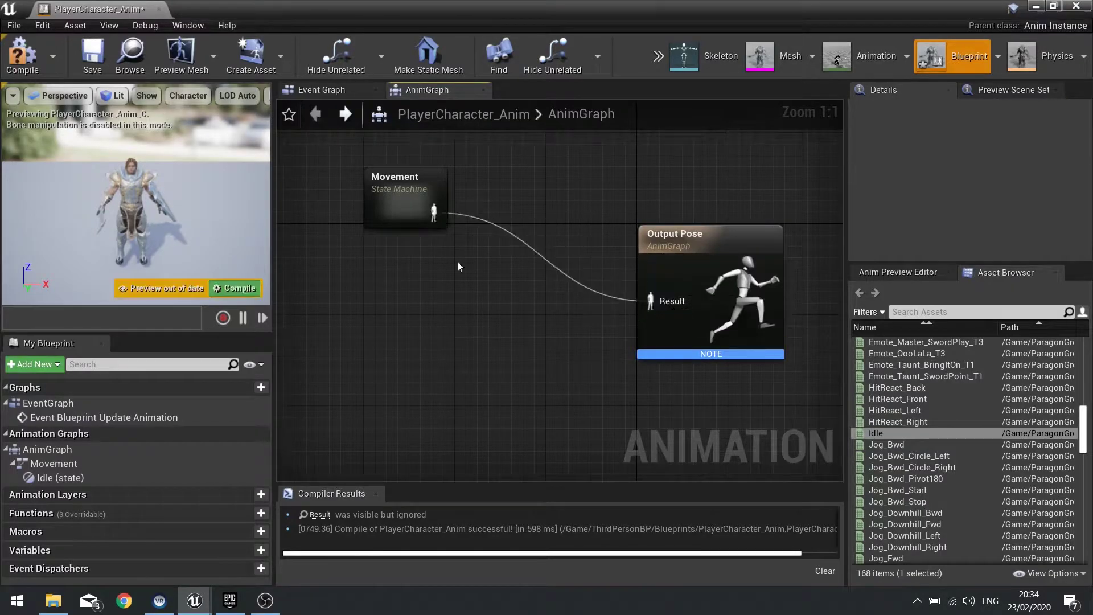
click(24, 57)
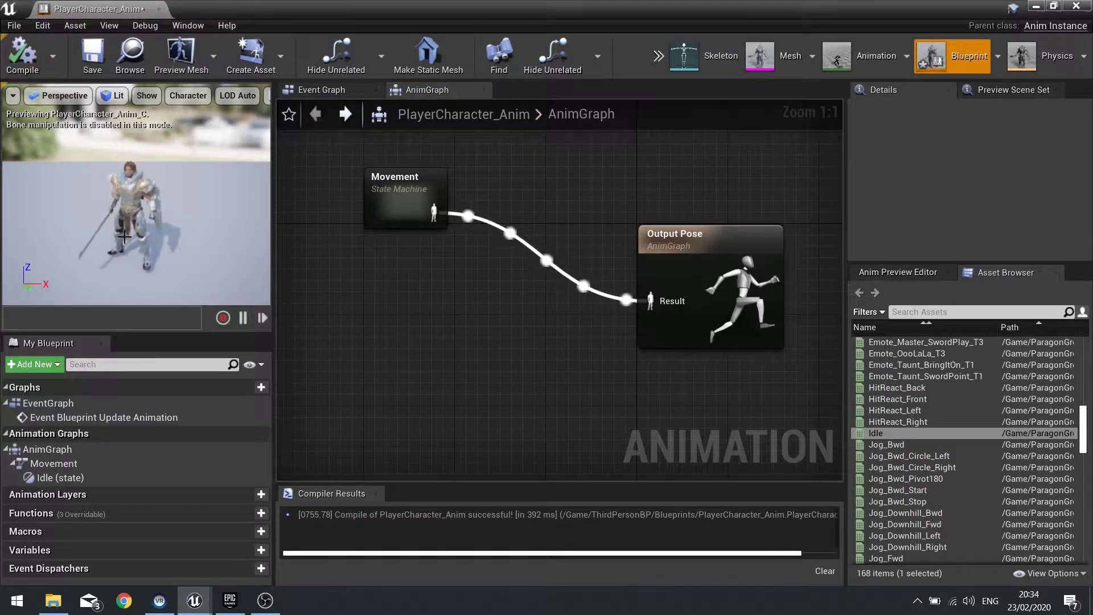
right_drag(153, 207, 181, 203)
key(w)
key(s)
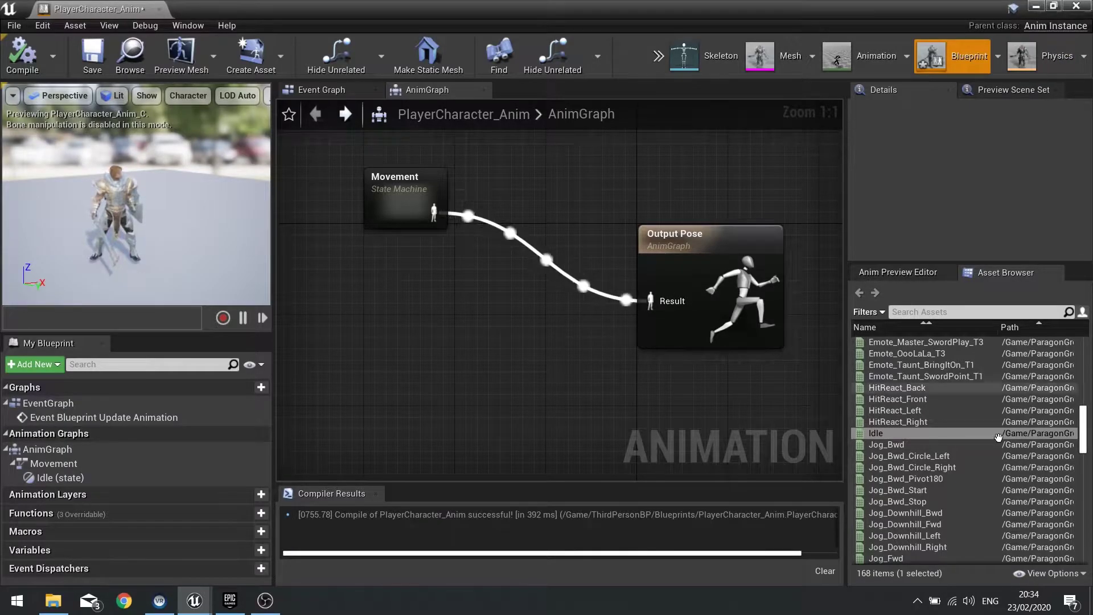
Step: Open the Greystone_Locomotion_BS blend space and preview its movement blending at different Direction and Speed values
scroll(980, 444, down, 3)
click(1086, 452)
drag(1087, 451, 1087, 559)
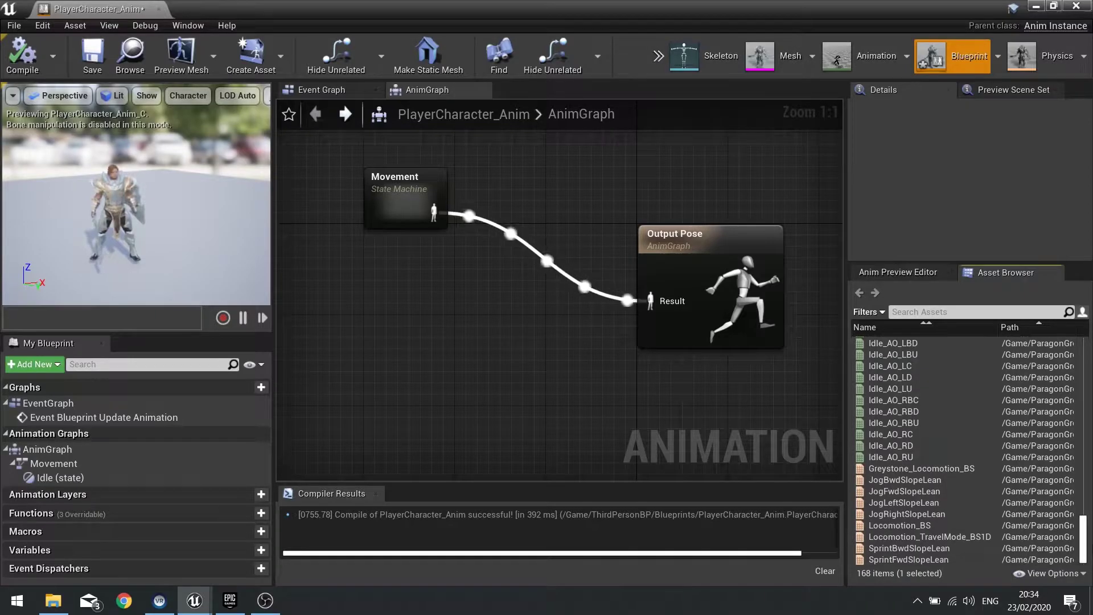
double_click(966, 469)
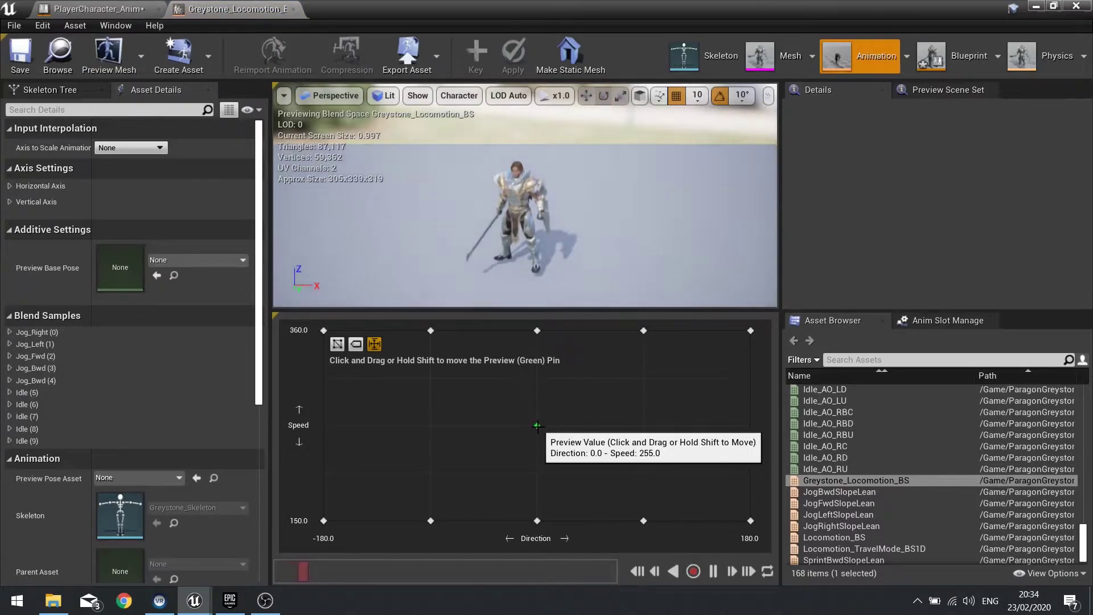
drag(538, 426, 353, 512)
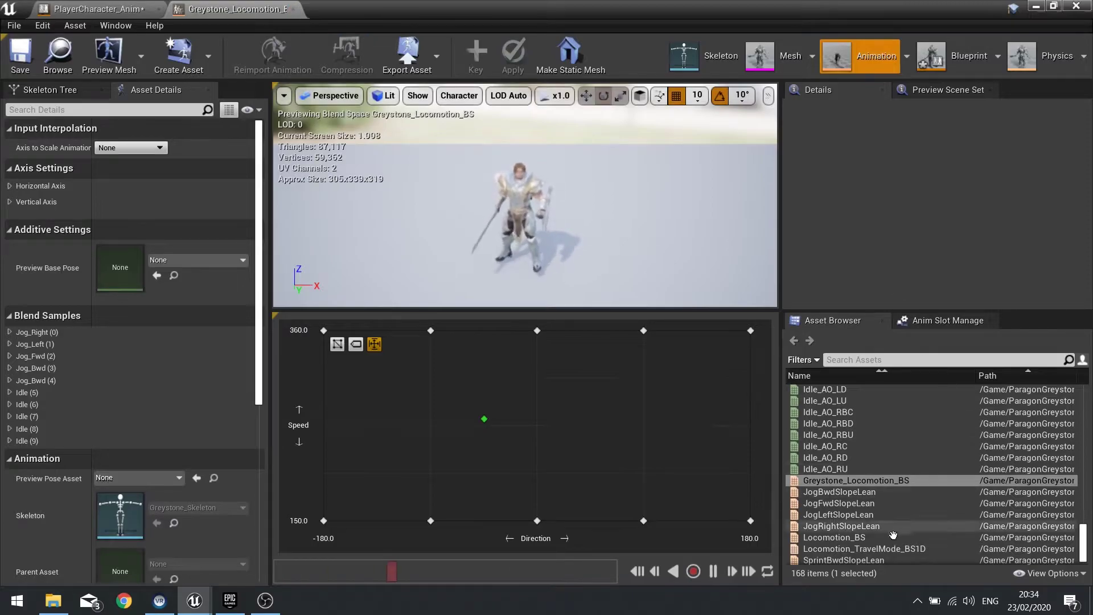
Step: Examine the Locomotion_BS and Locomotion_TravelMode_BS1D blend spaces to compare their movement blending
double_click(878, 538)
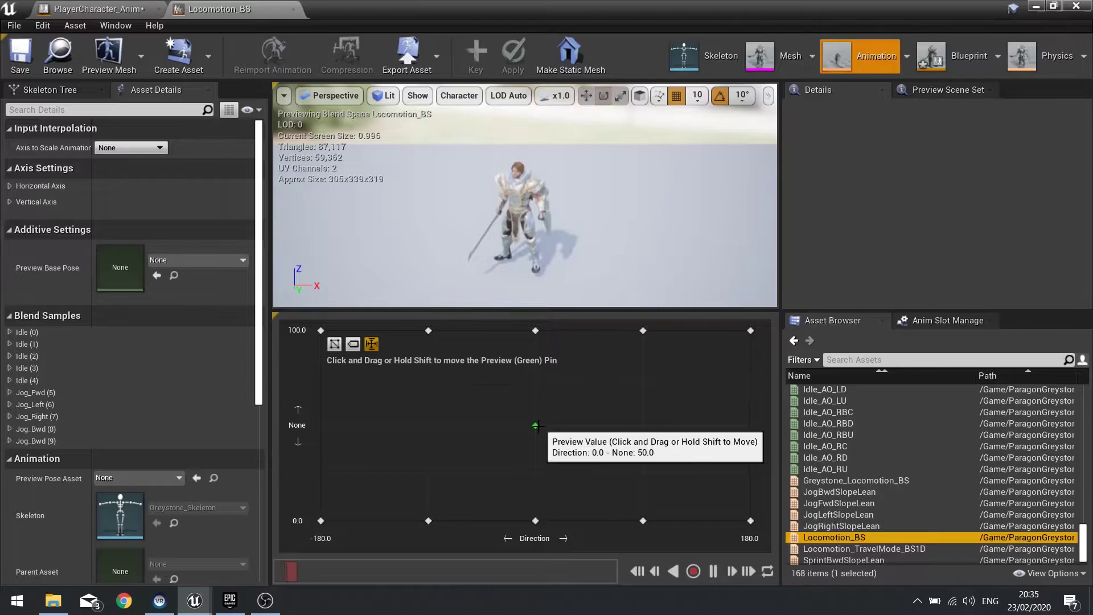
drag(535, 426, 563, 443)
scroll(914, 501, down, 1)
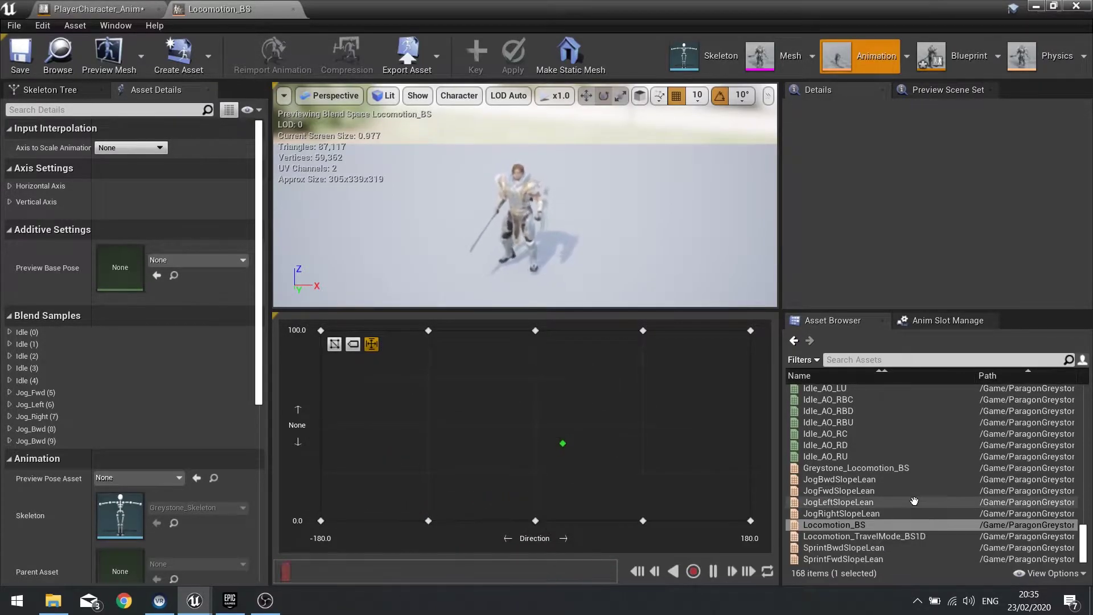
double_click(907, 537)
mouse_move(541, 430)
mouse_down()
mouse_move(345, 416)
mouse_move(758, 420)
mouse_move(548, 430)
mouse_up()
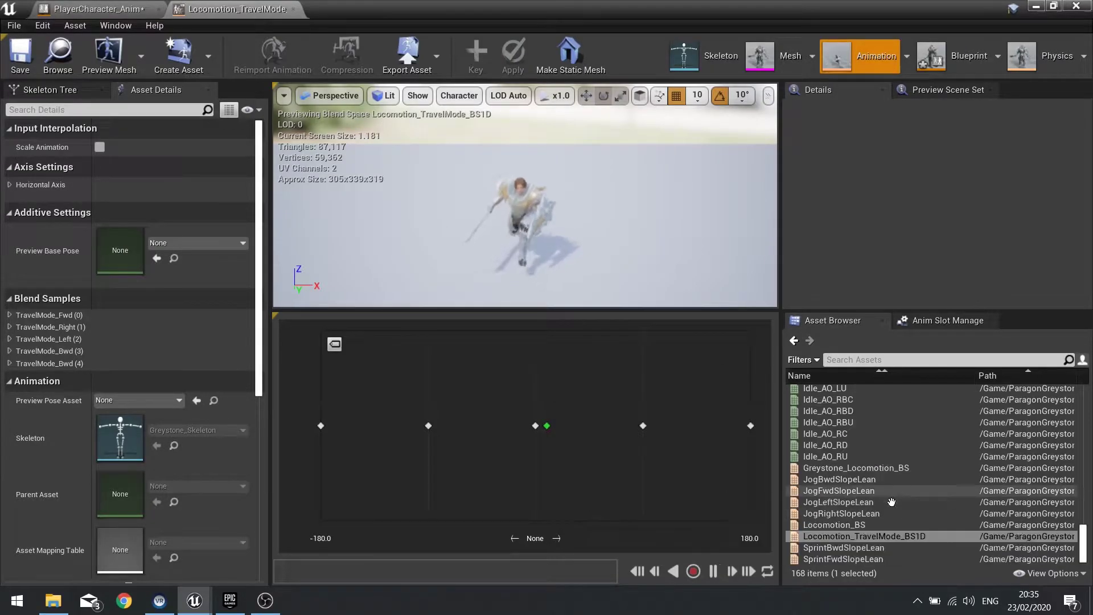
double_click(880, 526)
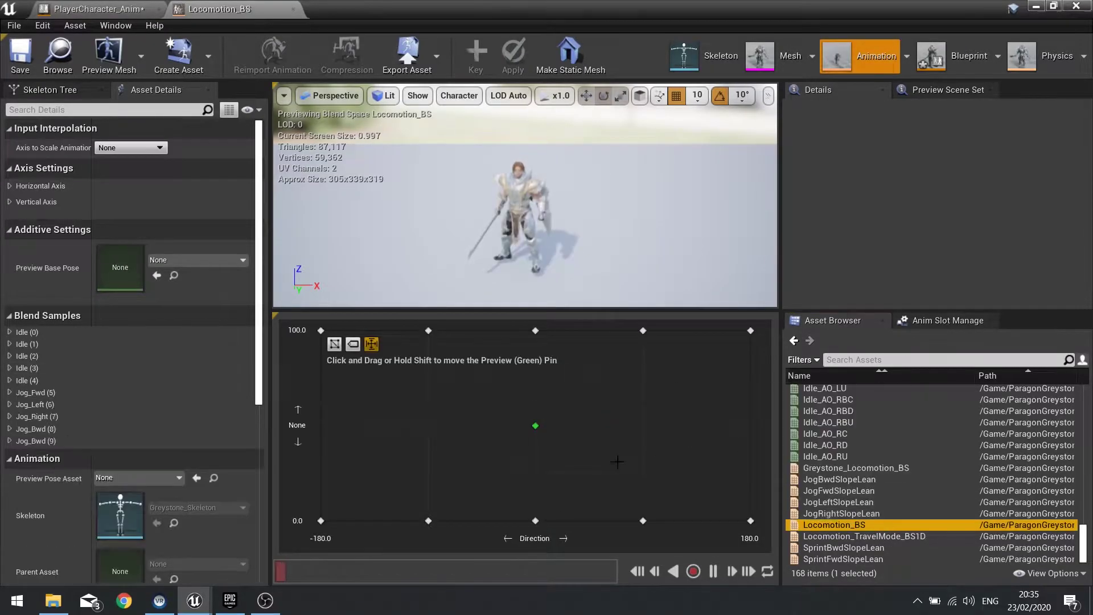
Step: Back in PlayerCharacter_Anim's Movement state machine, add a state named Walk with a transition from Idle and align it with Idle
click(97, 9)
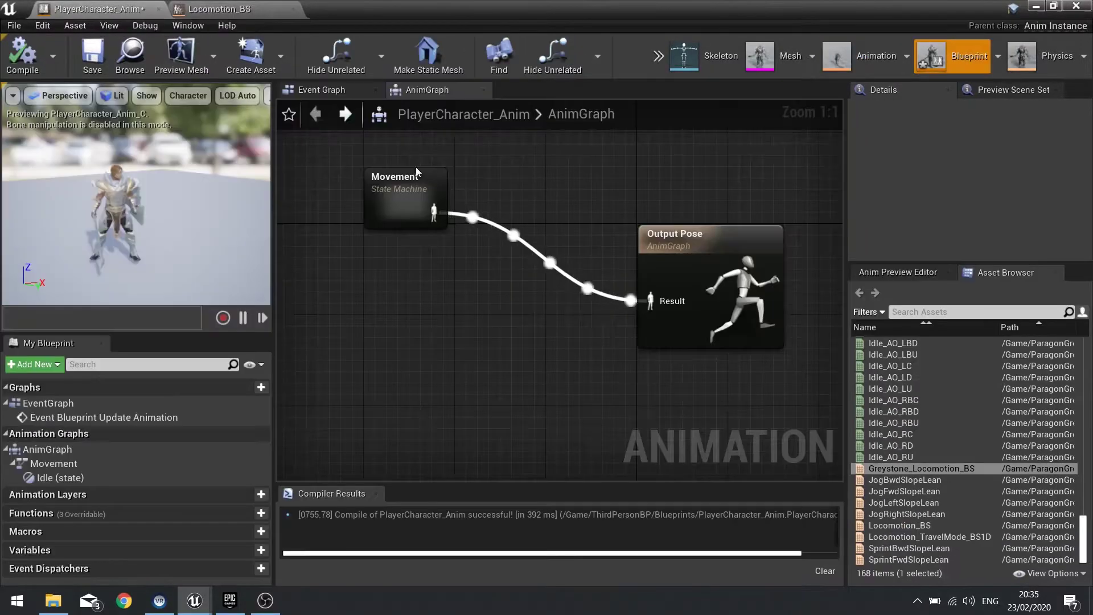
double_click(391, 206)
drag(409, 256, 523, 254)
click(557, 294)
text(Walk)
key(Return)
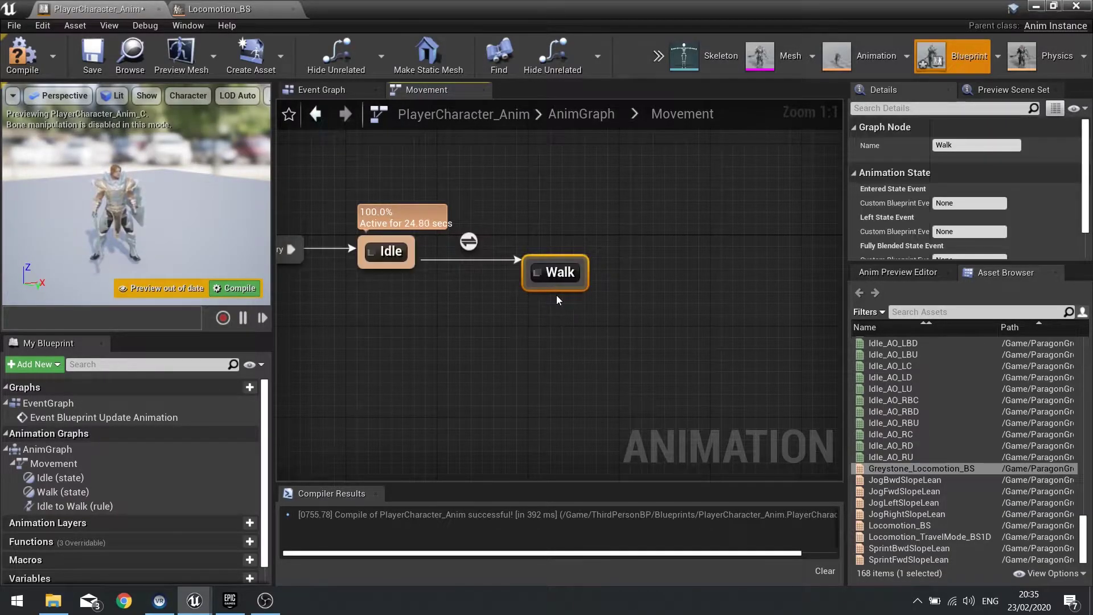
drag(559, 274, 557, 254)
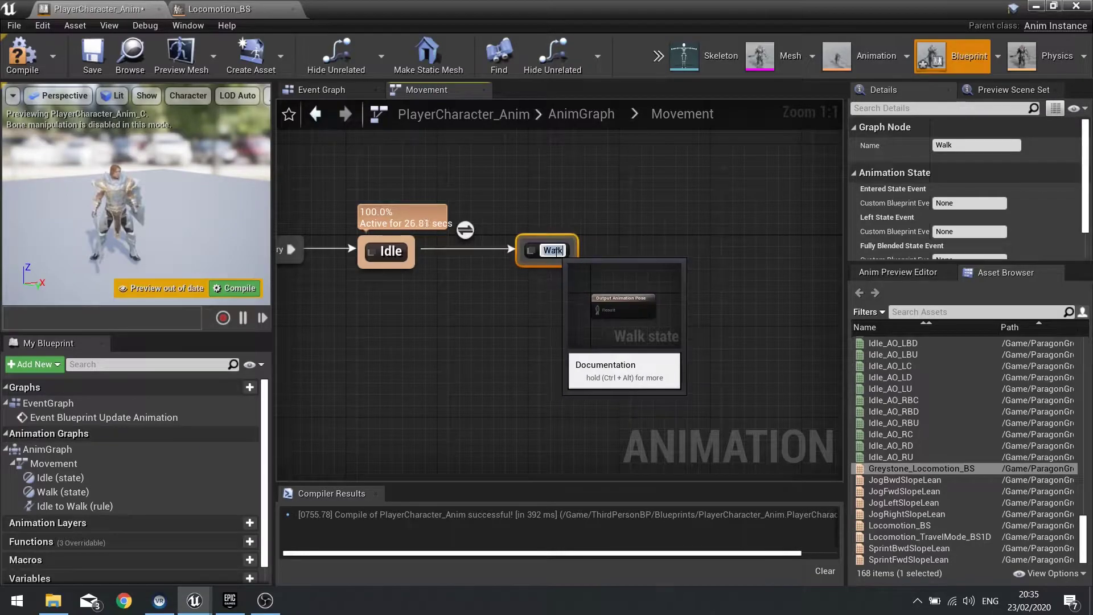
click(556, 265)
Step: Open the Walk state, add Greystone_Locomotion_BS, connect it to the Output Animation Pose, and compile the blueprint
double_click(555, 264)
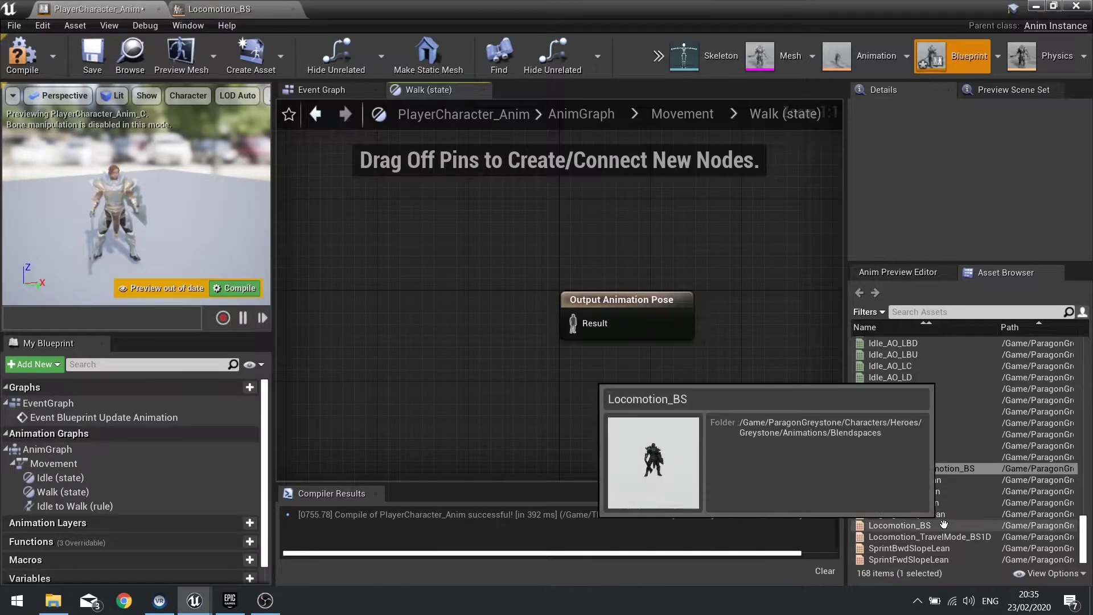
drag(922, 468, 345, 260)
drag(480, 302, 497, 306)
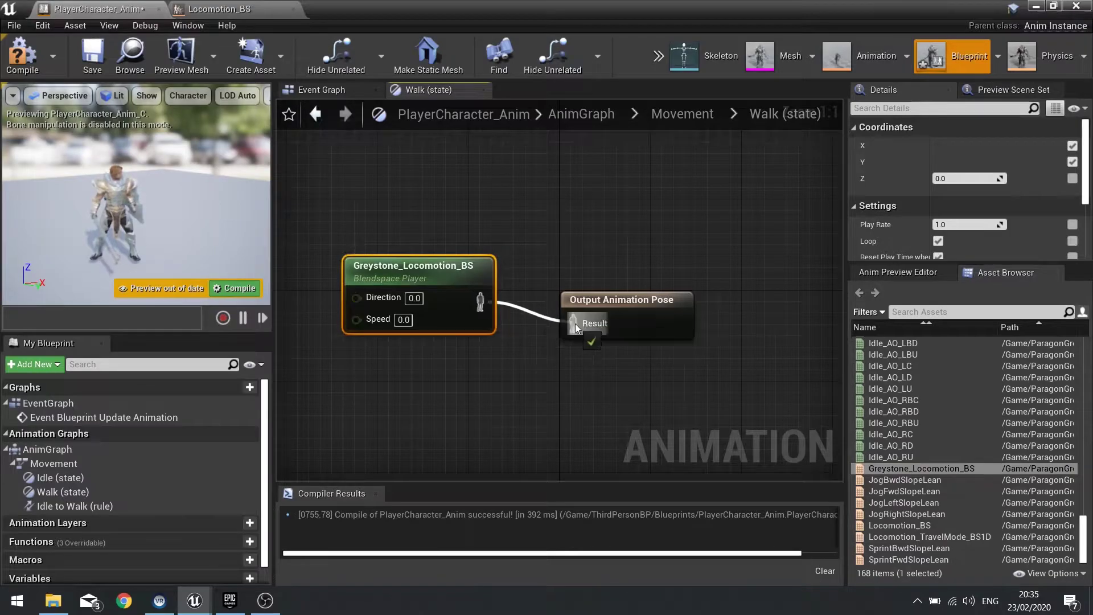
drag(440, 278, 447, 293)
right_drag(483, 385, 624, 365)
click(22, 57)
right_drag(556, 377, 516, 351)
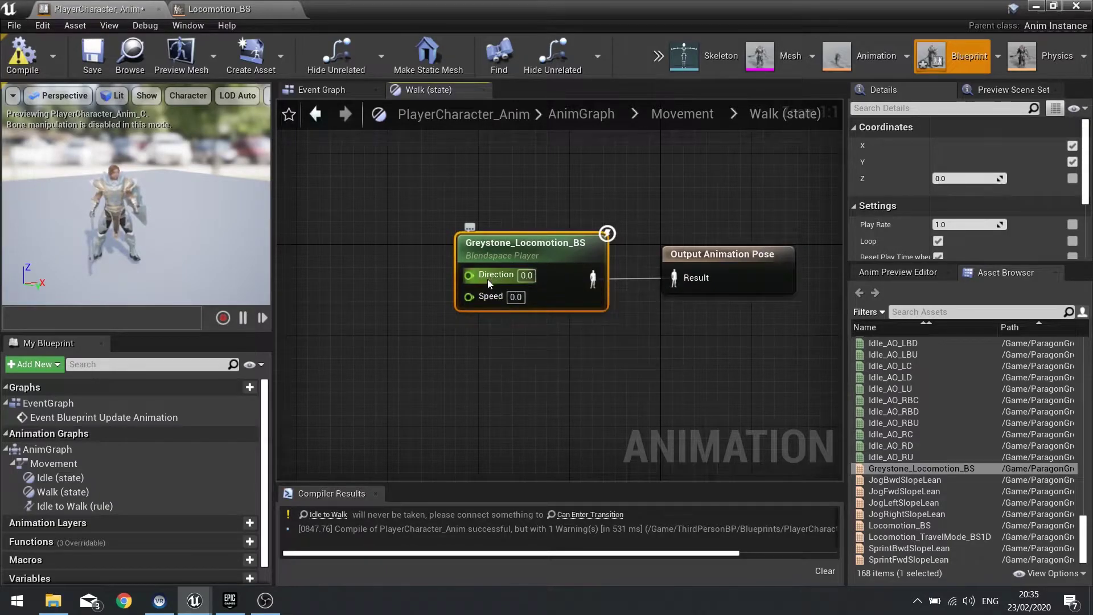
Step: Create a variable named Speed and set its type to Float
scroll(123, 491, down, 1)
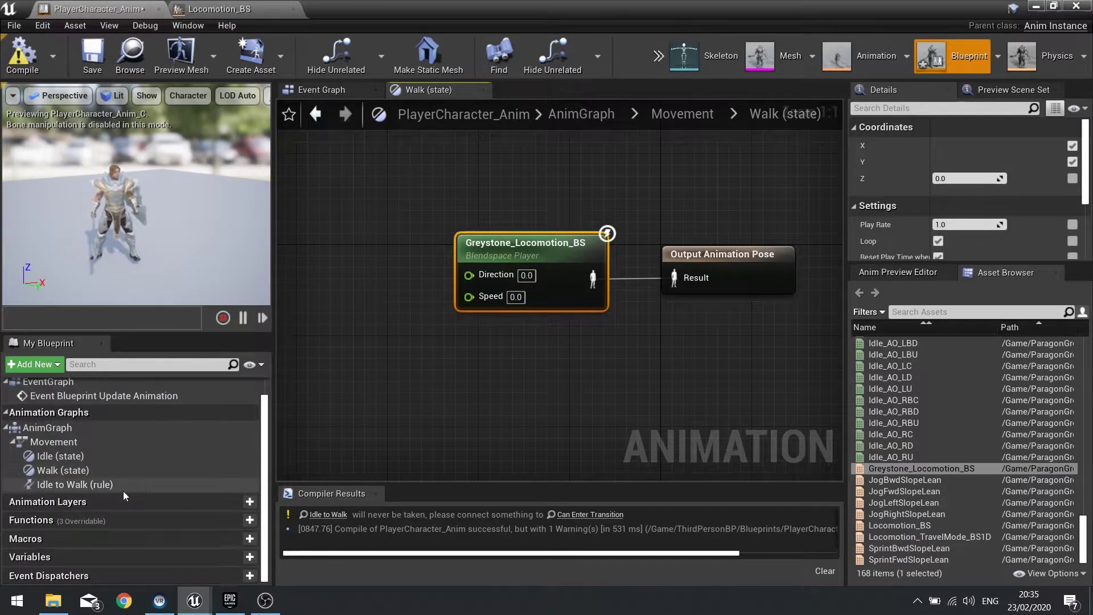
click(229, 559)
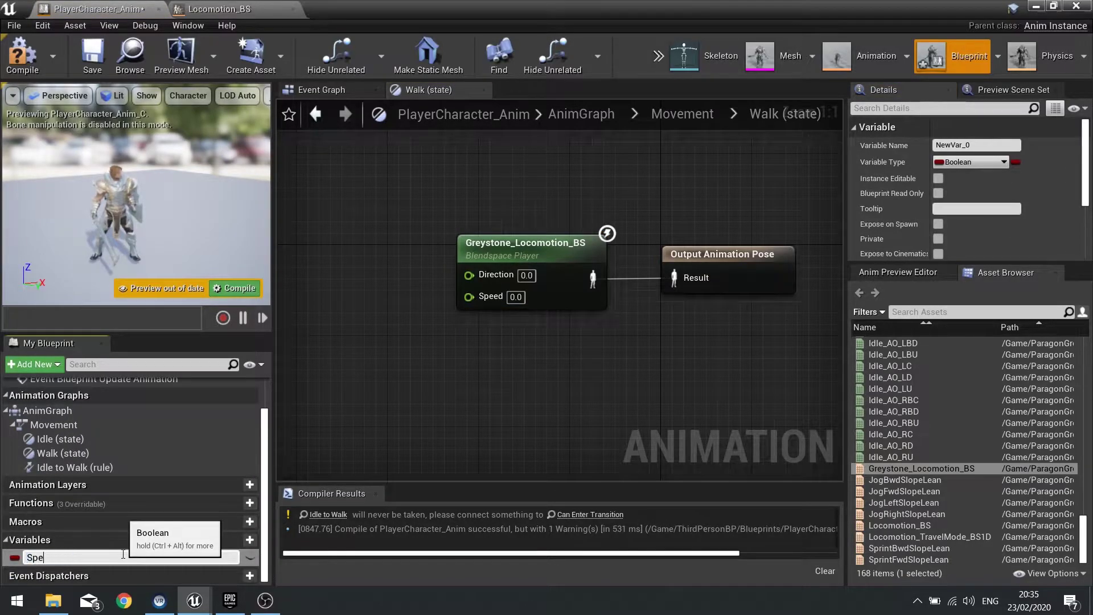
text(Speed)
key(Return)
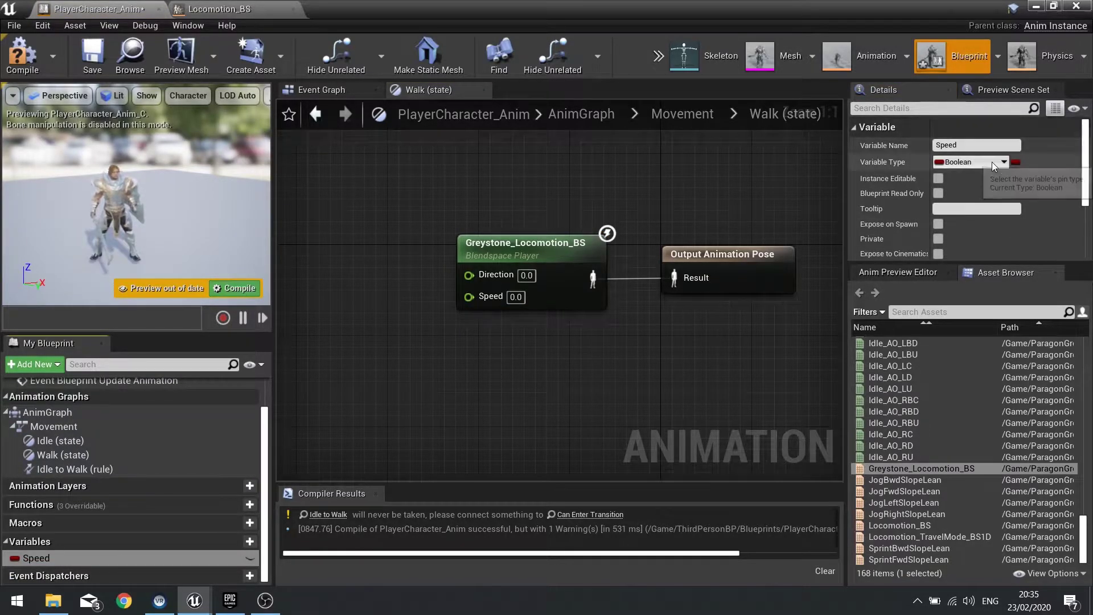
click(974, 163)
click(829, 246)
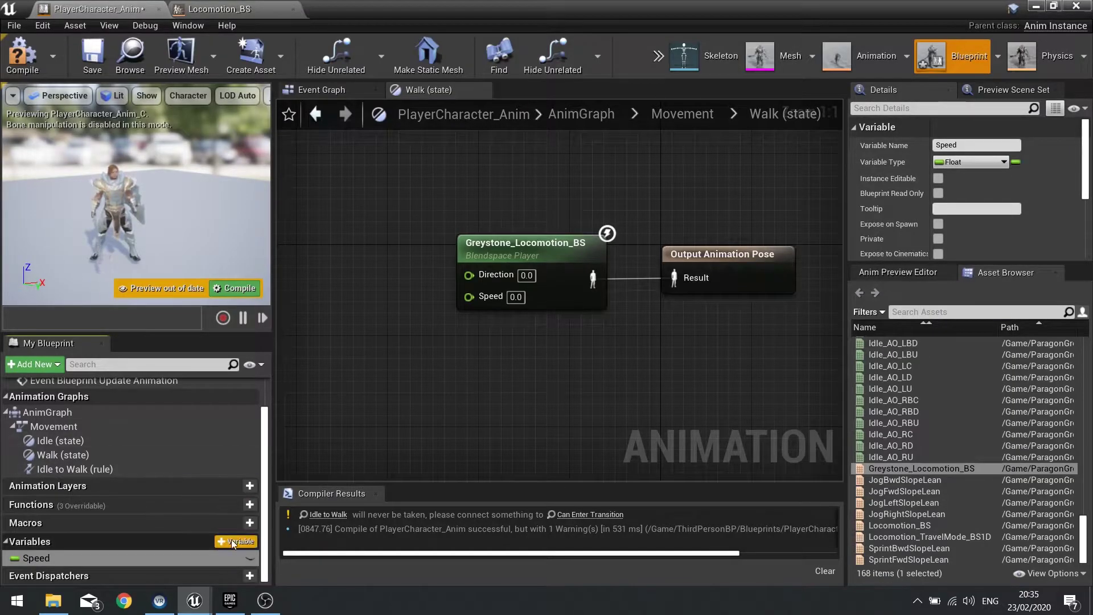
Step: Create a second Float variable named Direction
click(249, 541)
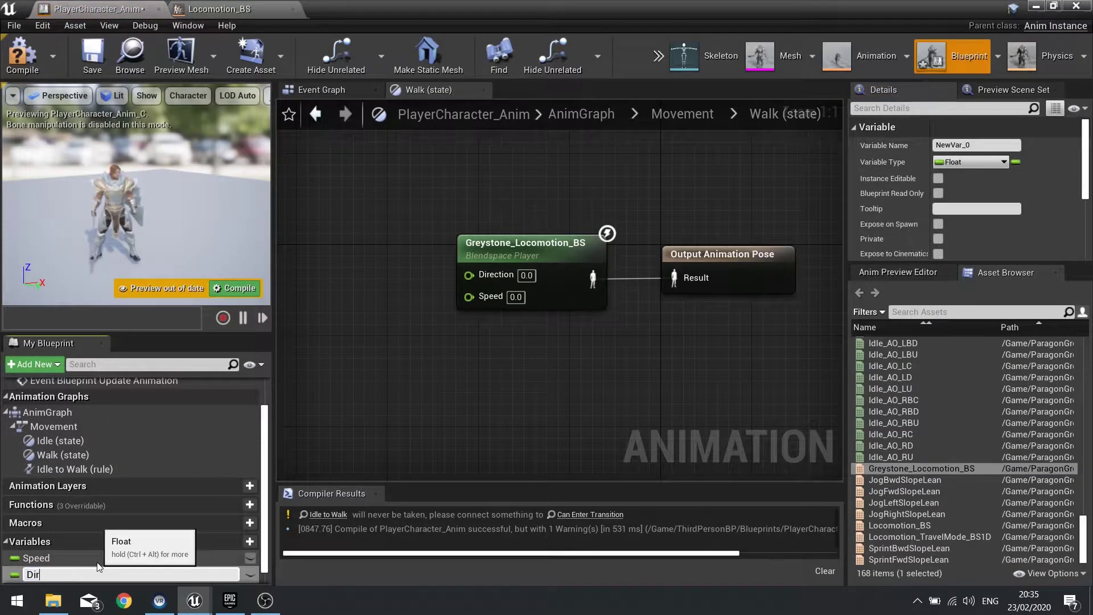
text(Direction)
key(Return)
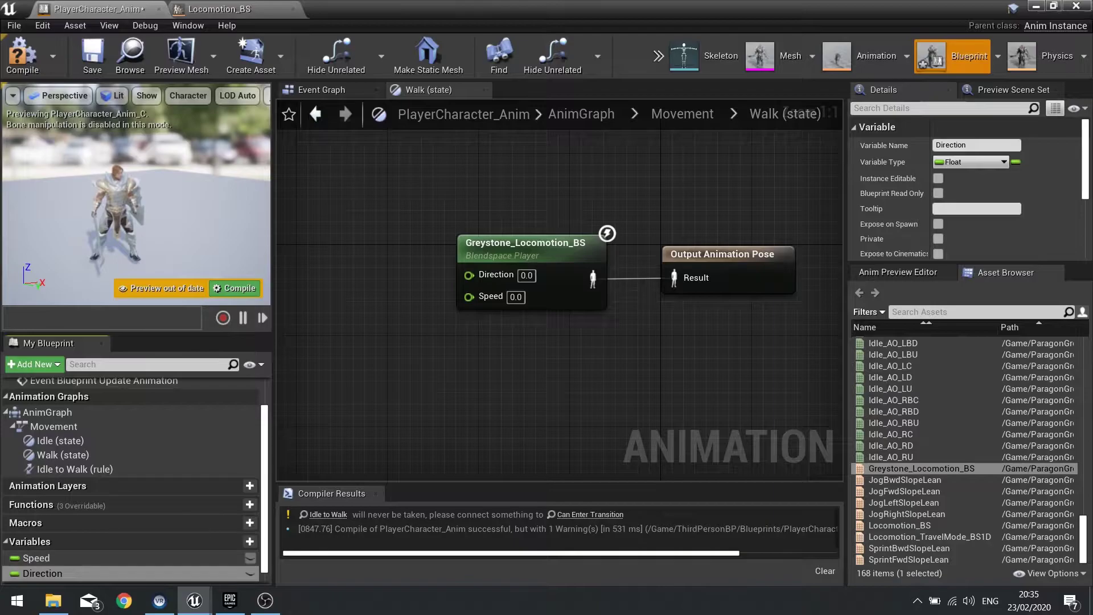
Step: Connect the Direction and Speed variables to the matching inputs of Greystone_Locomotion_BS and arrange their nodes beside it
click(40, 577)
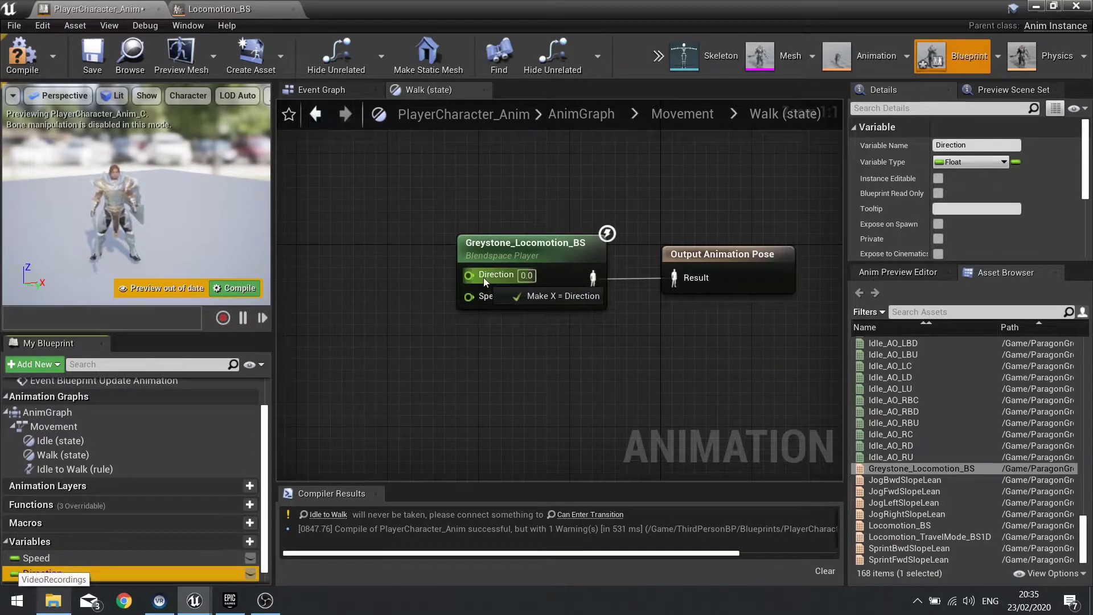
drag(481, 280, 481, 281)
drag(47, 559, 469, 292)
drag(340, 291, 341, 326)
drag(350, 268, 340, 257)
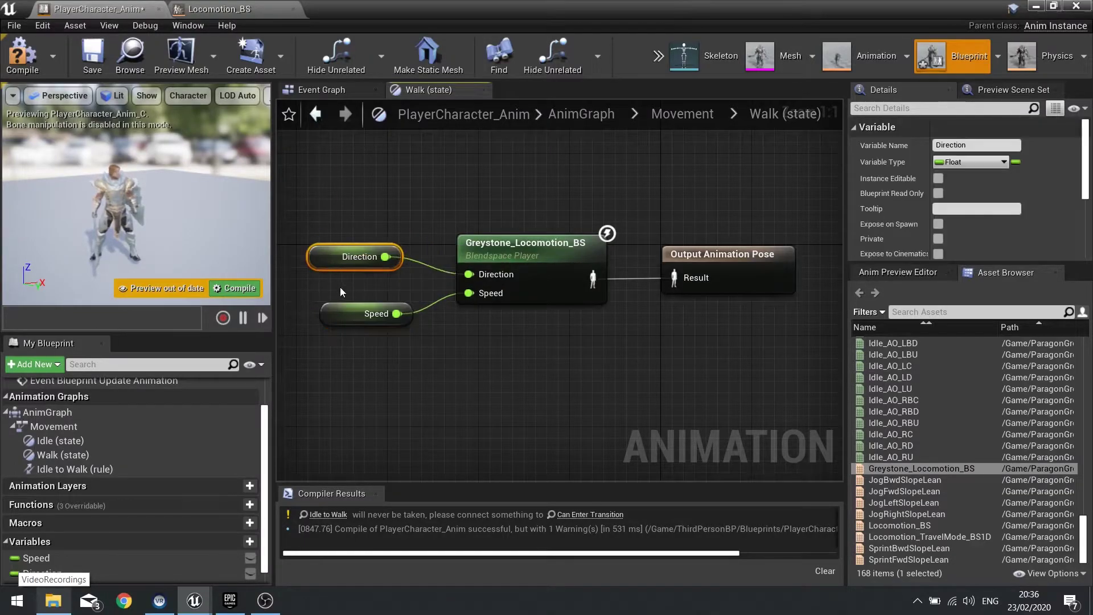
drag(345, 317, 322, 305)
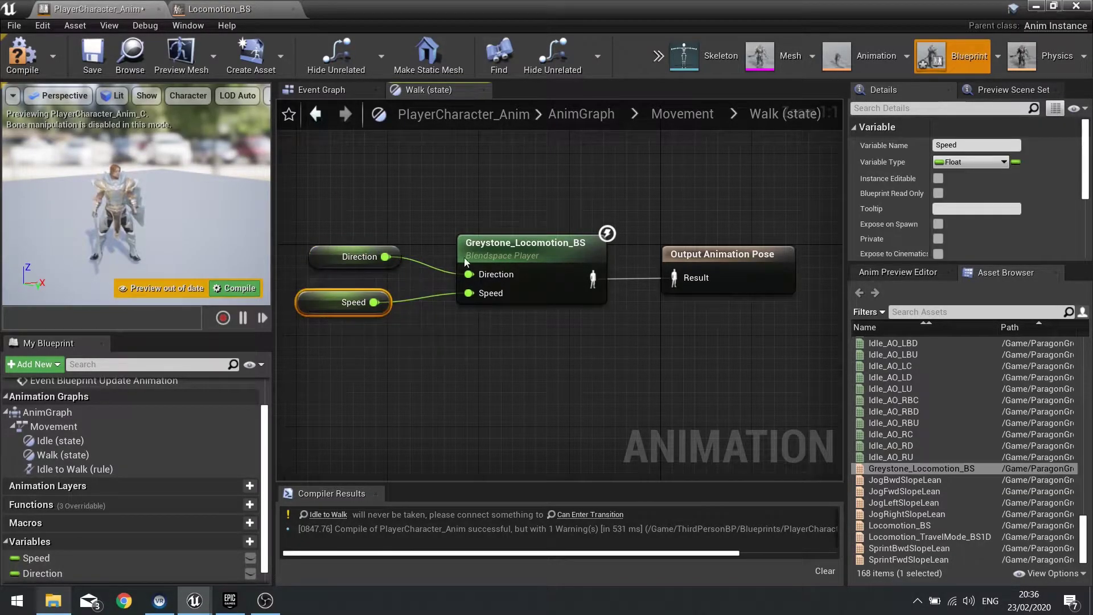
right_drag(430, 234, 539, 212)
Step: In the Event Graph, add an Is Valid check on Try Get Pawn Owner's return value, executed from Event Blueprint Update Animation
click(328, 91)
right_drag(667, 388, 423, 333)
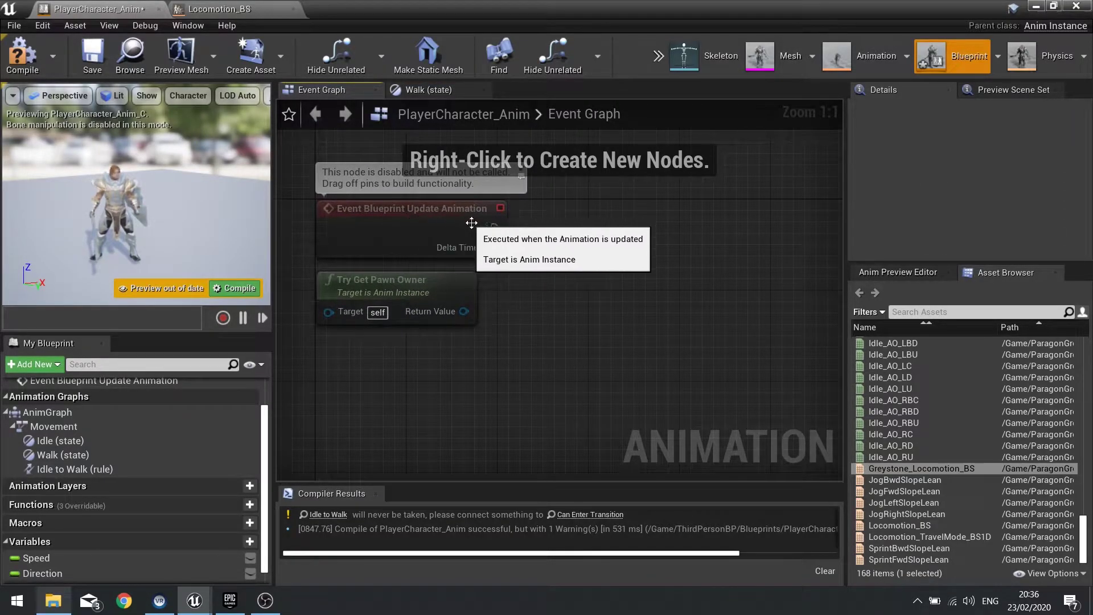
drag(411, 280, 478, 337)
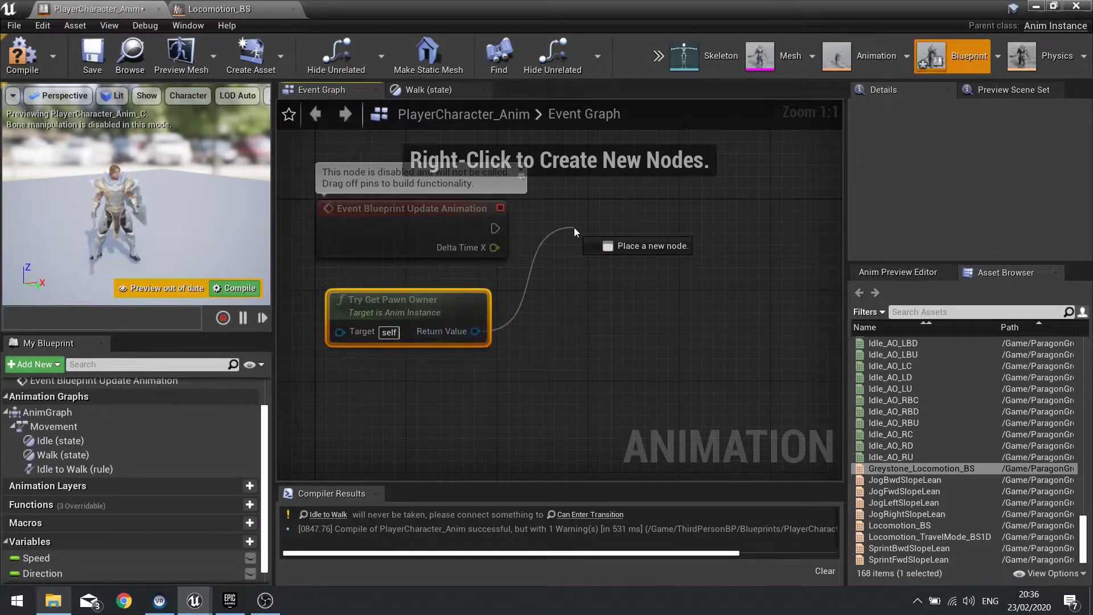
drag(574, 227, 570, 256)
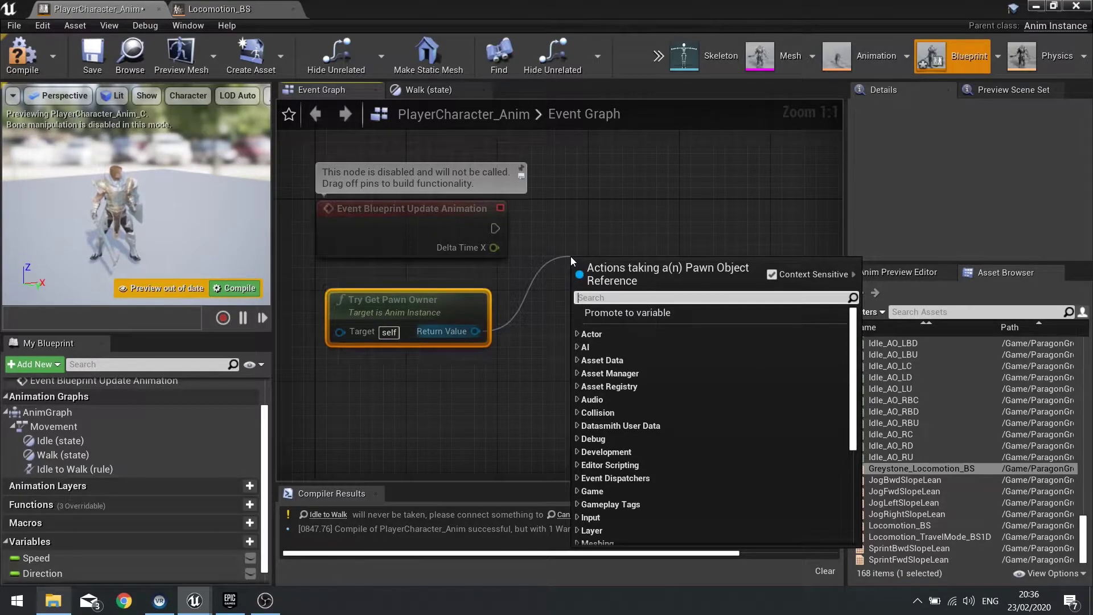
text(valid)
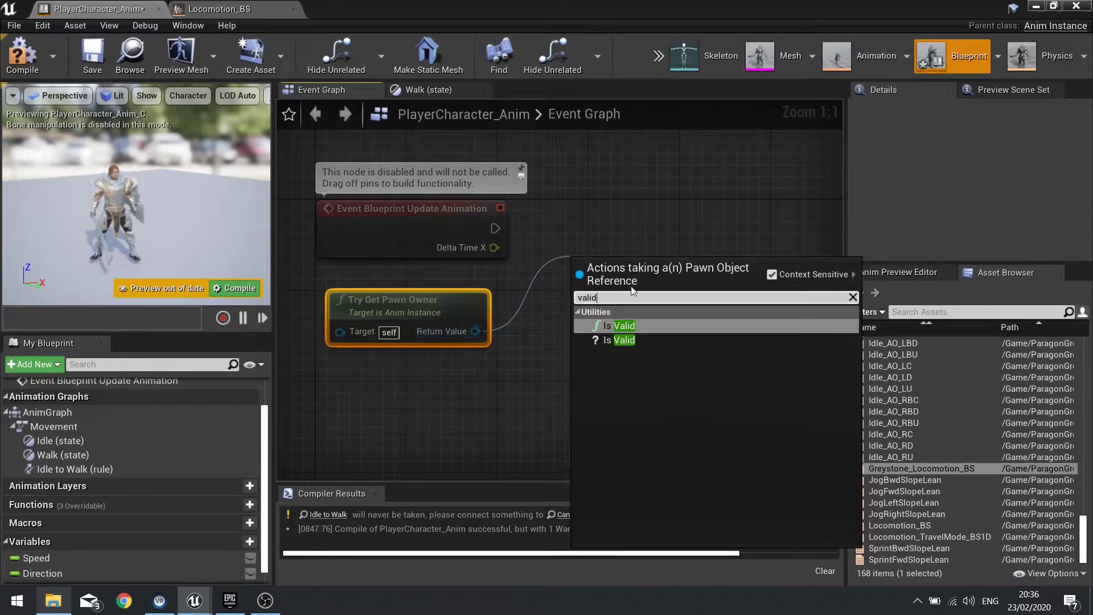
click(624, 340)
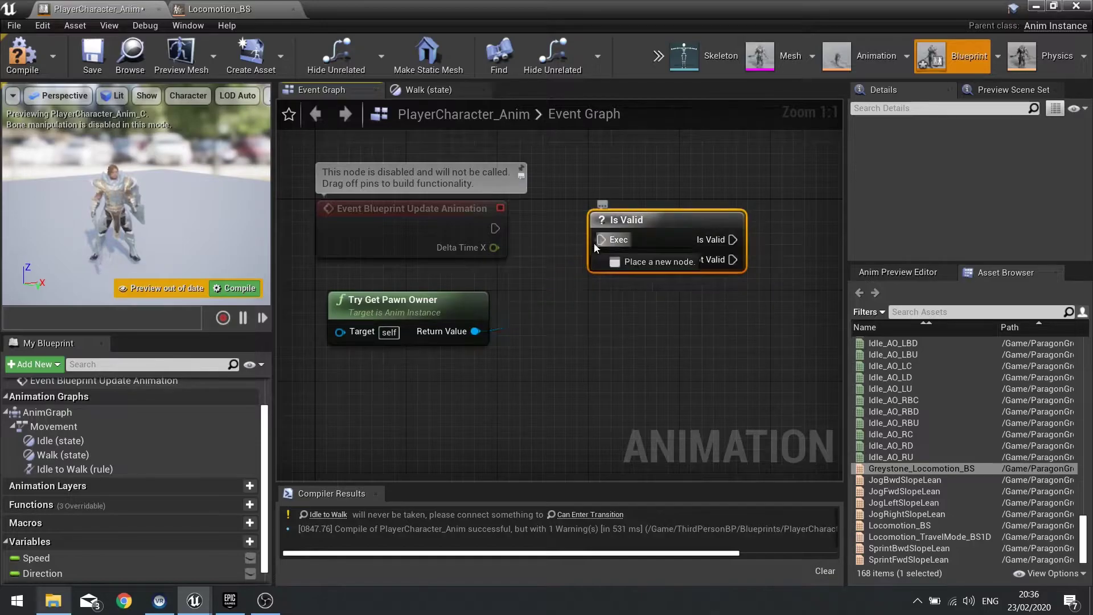
drag(622, 224, 610, 213)
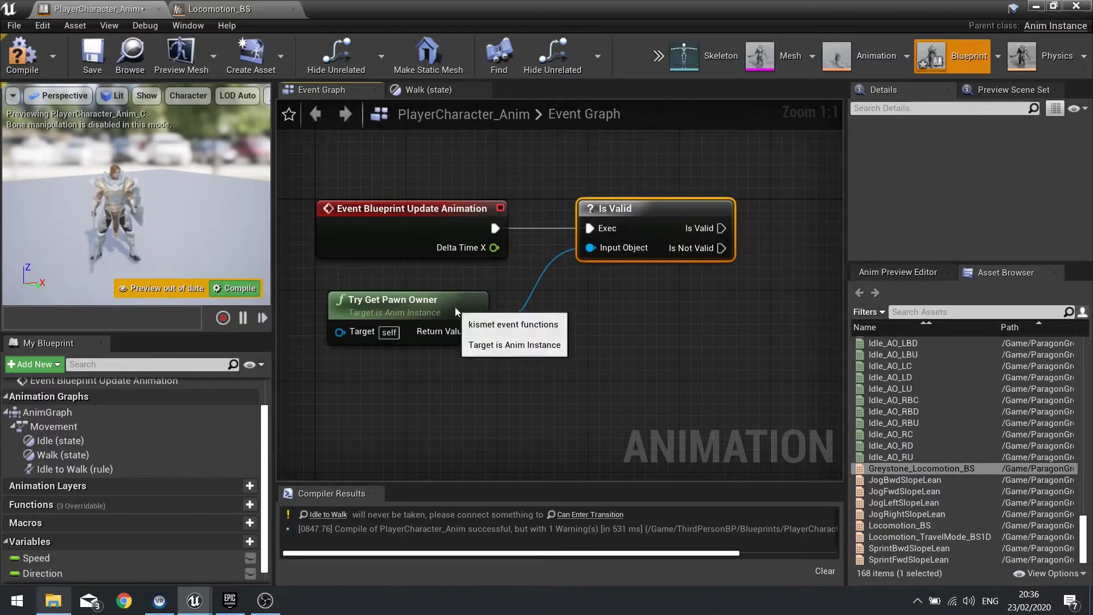
drag(456, 307, 480, 305)
right_drag(481, 306, 370, 302)
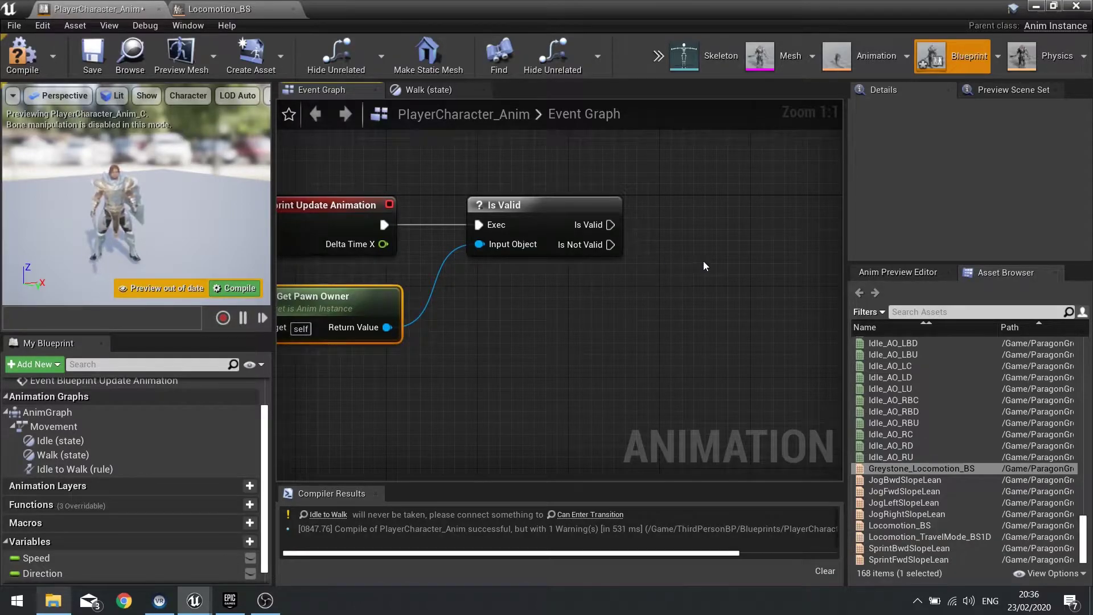
Step: Add a Get Movement Component node fed by Try Get Pawn Owner's return value and place it below Is Valid
right_drag(417, 271, 526, 247)
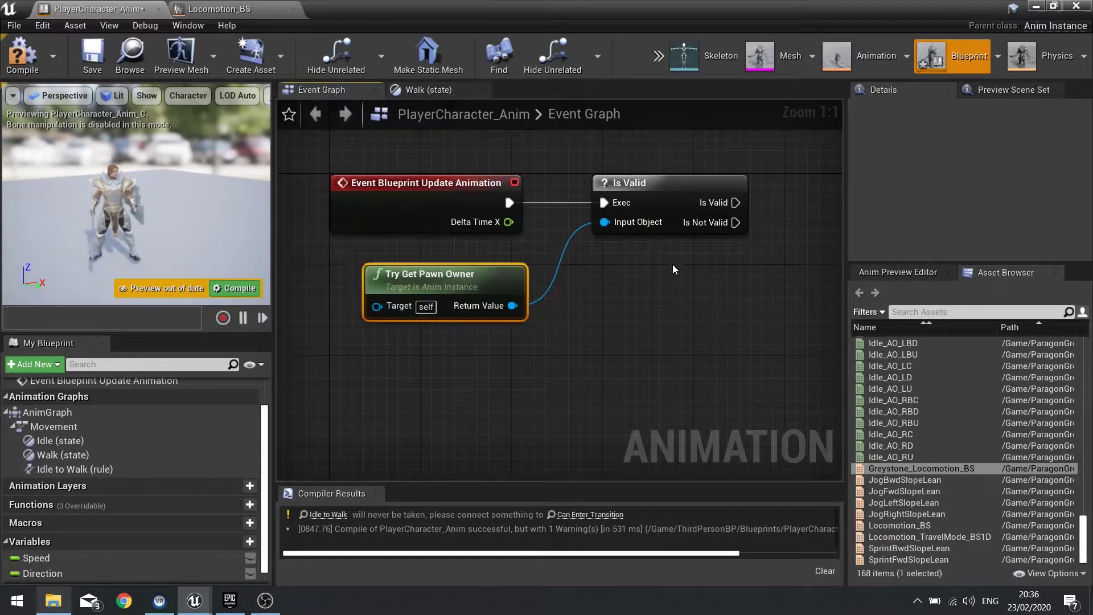
right_drag(673, 271, 544, 229)
right_drag(430, 275, 358, 301)
drag(310, 288, 408, 326)
text(get movemen)
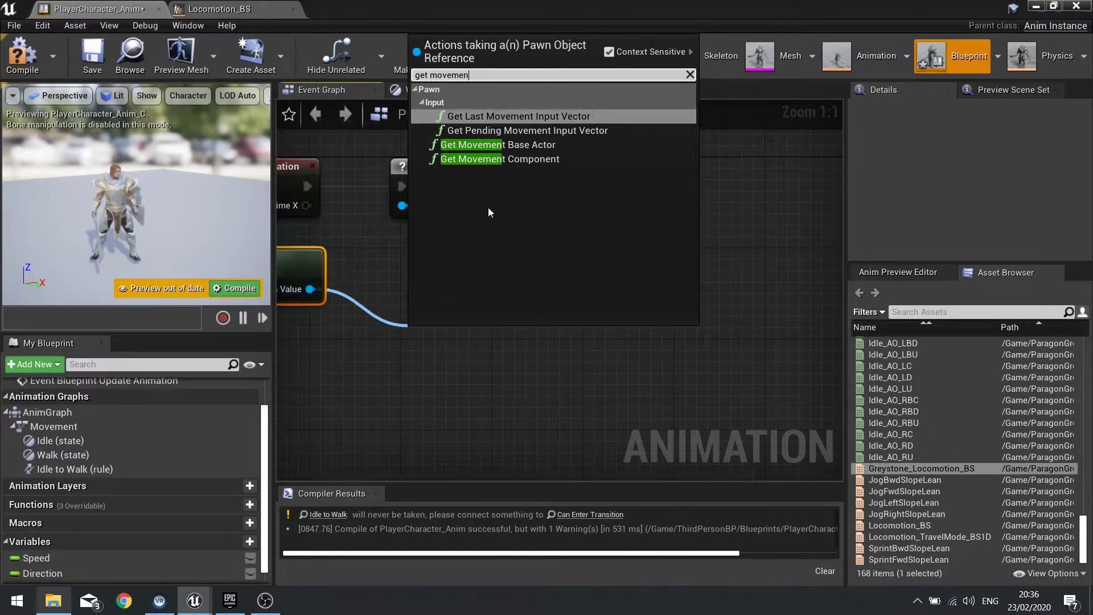
click(490, 159)
drag(496, 344, 471, 291)
right_drag(471, 291, 460, 353)
Step: Get the Velocity variable from the Get Movement Component return value and position its node beside it
drag(397, 324, 478, 326)
text(get veloci)
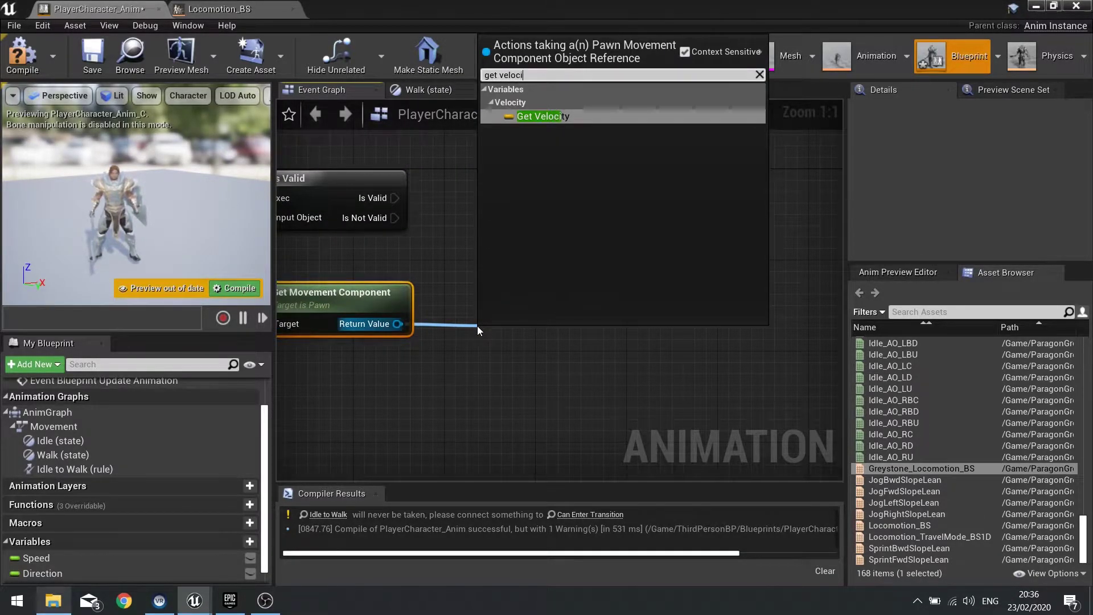
key(Return)
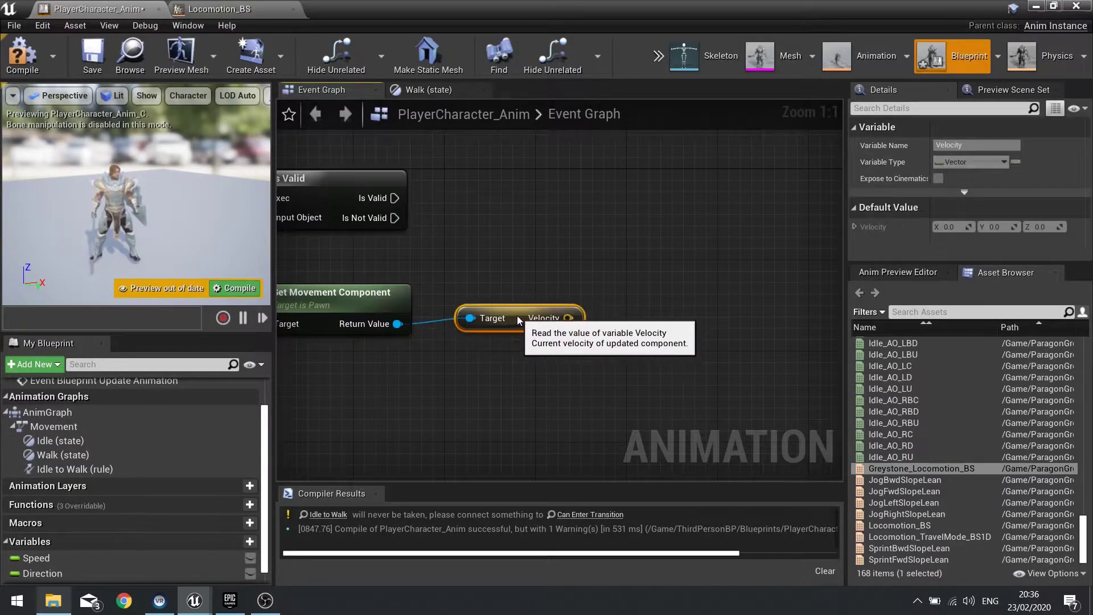
drag(518, 325, 515, 337)
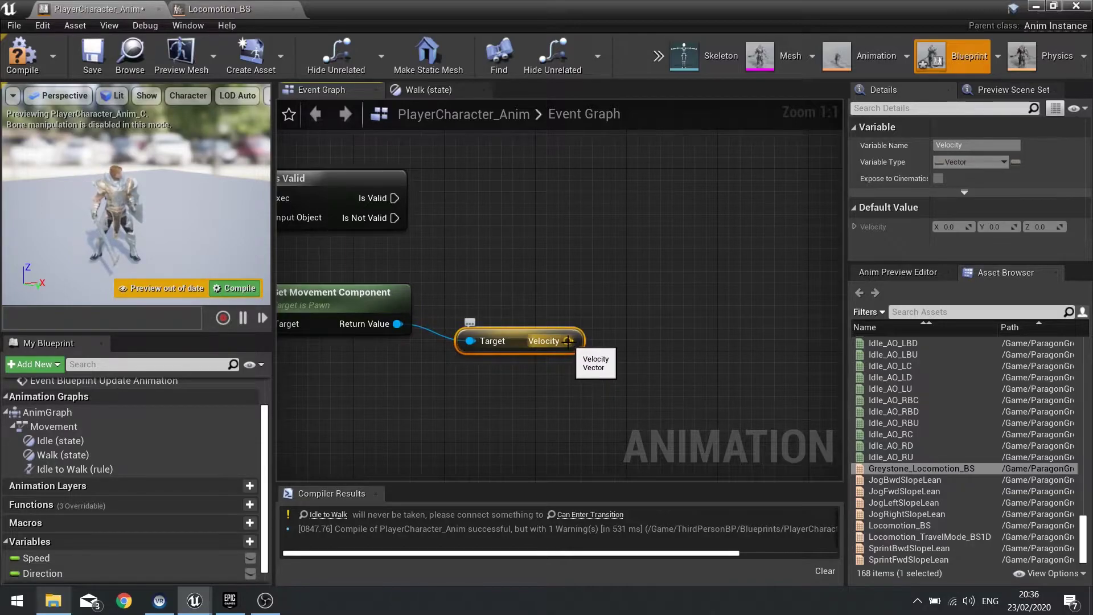
Step: Add a VectorLength node that takes the Velocity output as its input
drag(568, 340, 623, 299)
text(len)
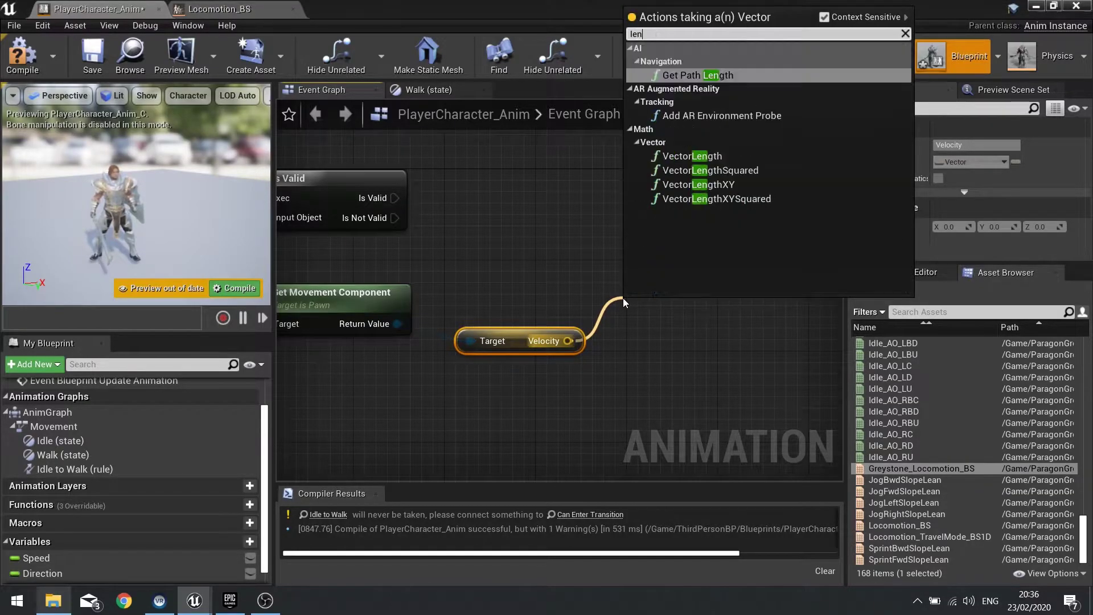
text(gth)
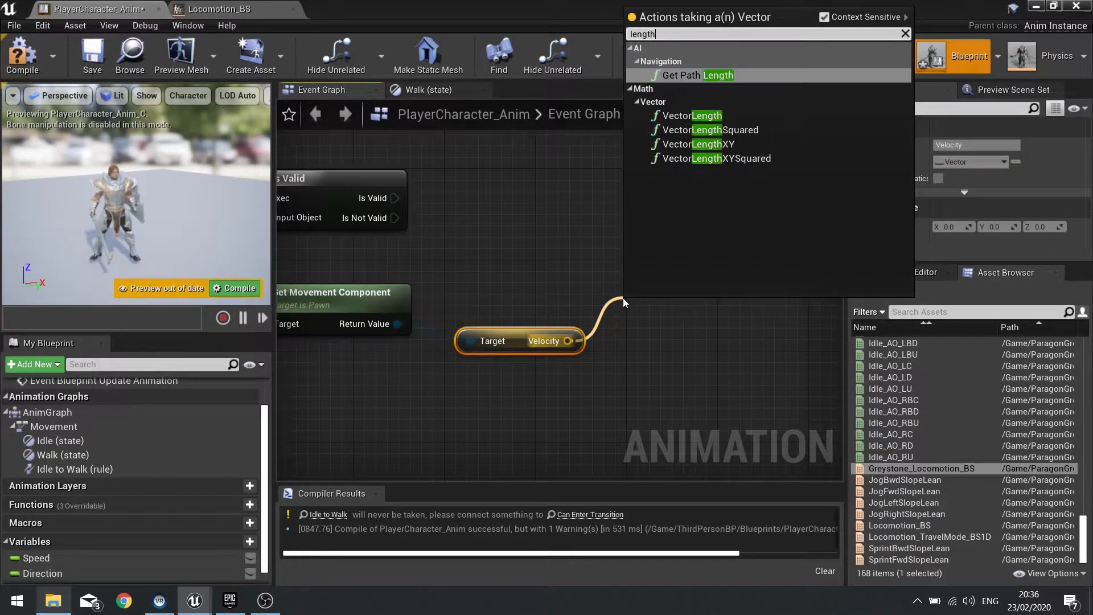
click(716, 116)
Step: Add a Set Speed node executed from the Is Valid output and feed it the VectorLength return value
drag(40, 557, 393, 199)
click(797, 239)
right_drag(741, 227, 522, 233)
drag(591, 214, 535, 288)
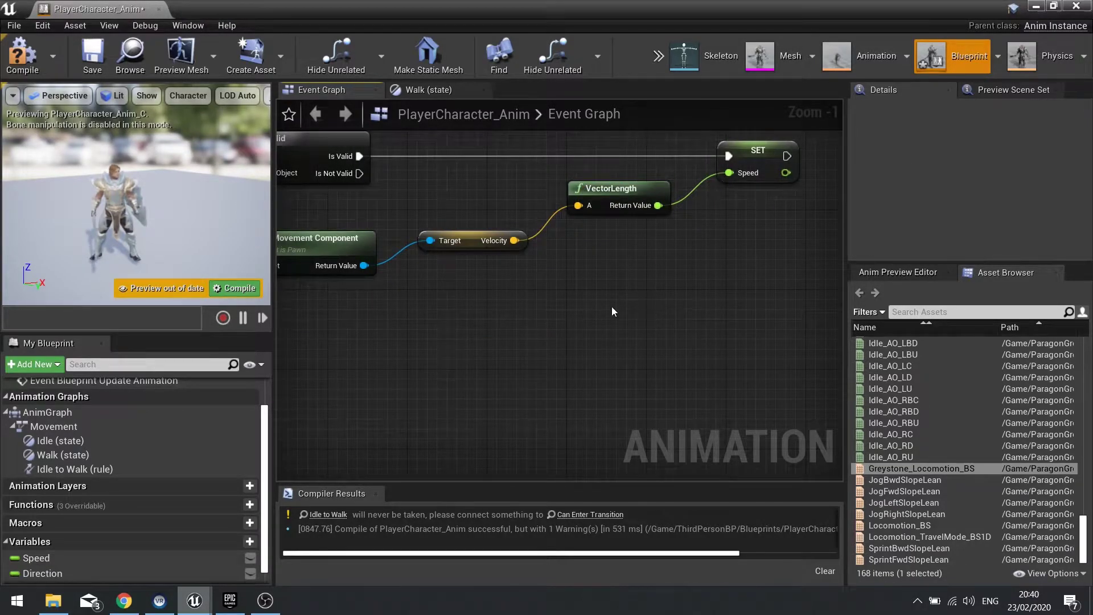
right_drag(611, 306, 537, 285)
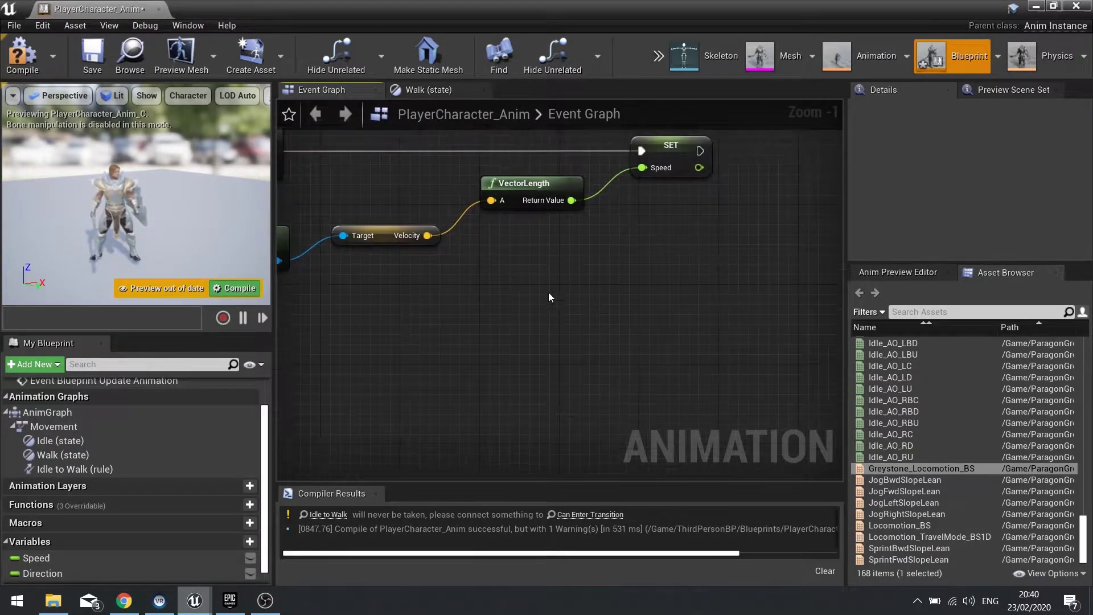
Step: Add a vector Normalize node fed by the Velocity output, placed below VectorLength
drag(427, 235, 504, 269)
text(norma)
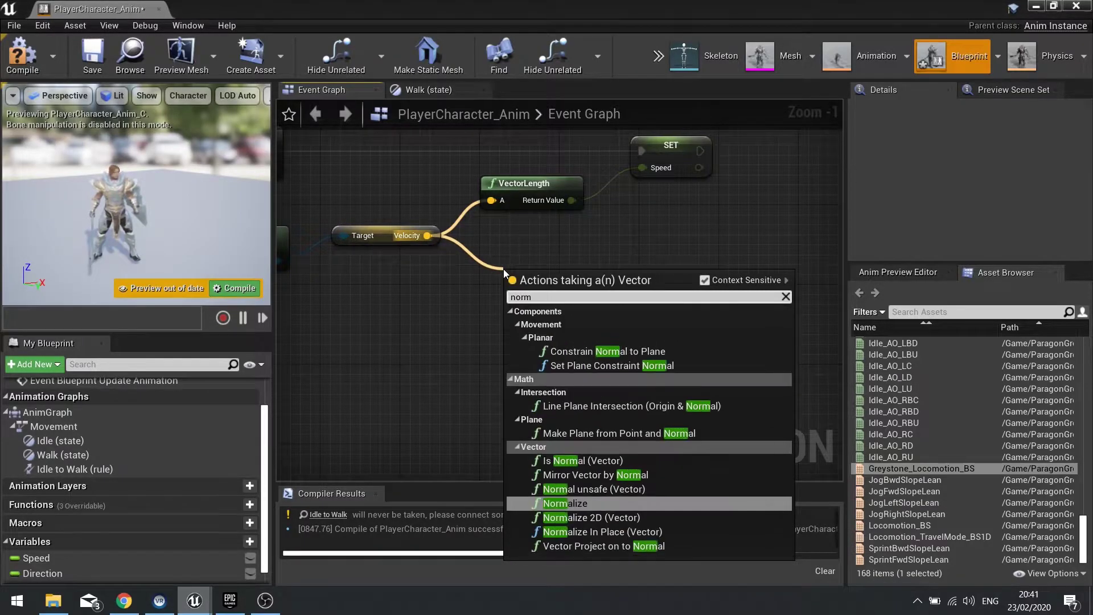
click(570, 502)
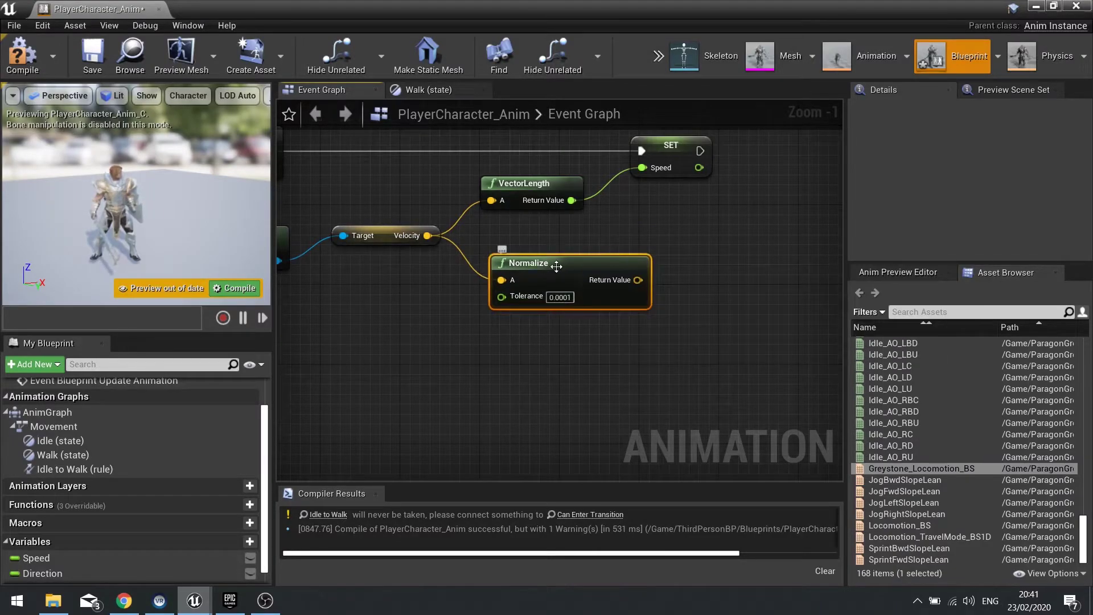
right_drag(639, 296, 480, 339)
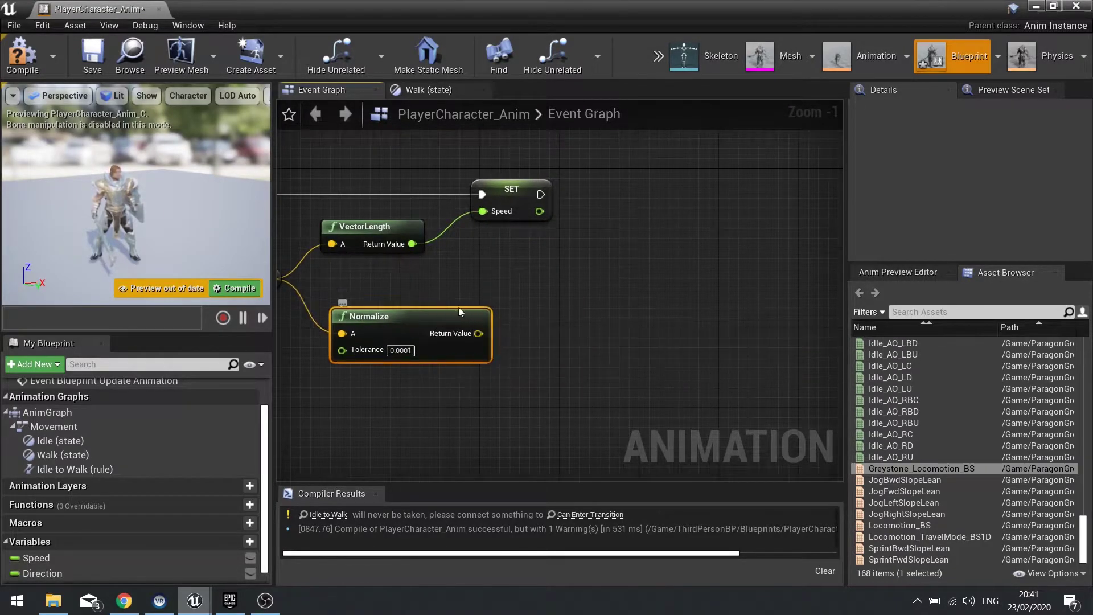
click(50, 573)
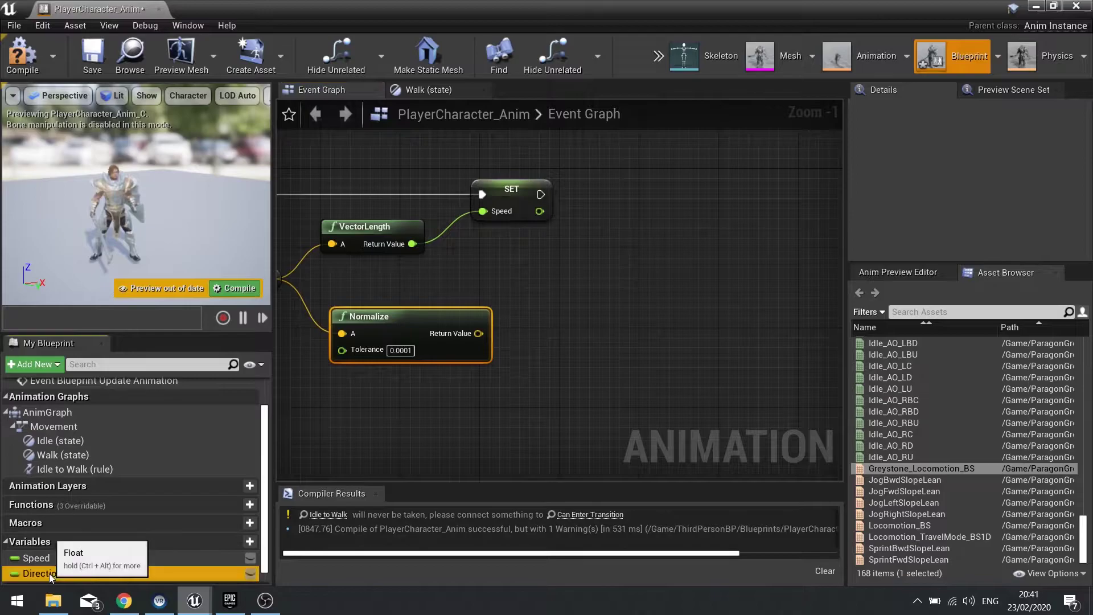
drag(50, 572, 605, 251)
click(644, 230)
key(Delete)
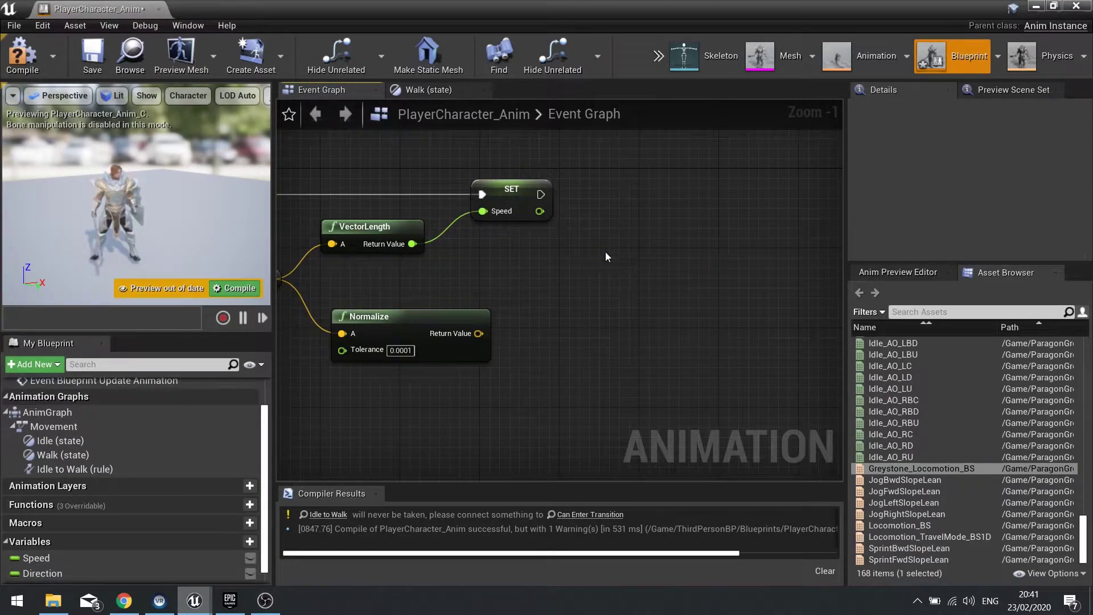
Step: Add a Set Direction node, execute it after the Set Speed node and align the two
drag(66, 572, 609, 187)
click(614, 210)
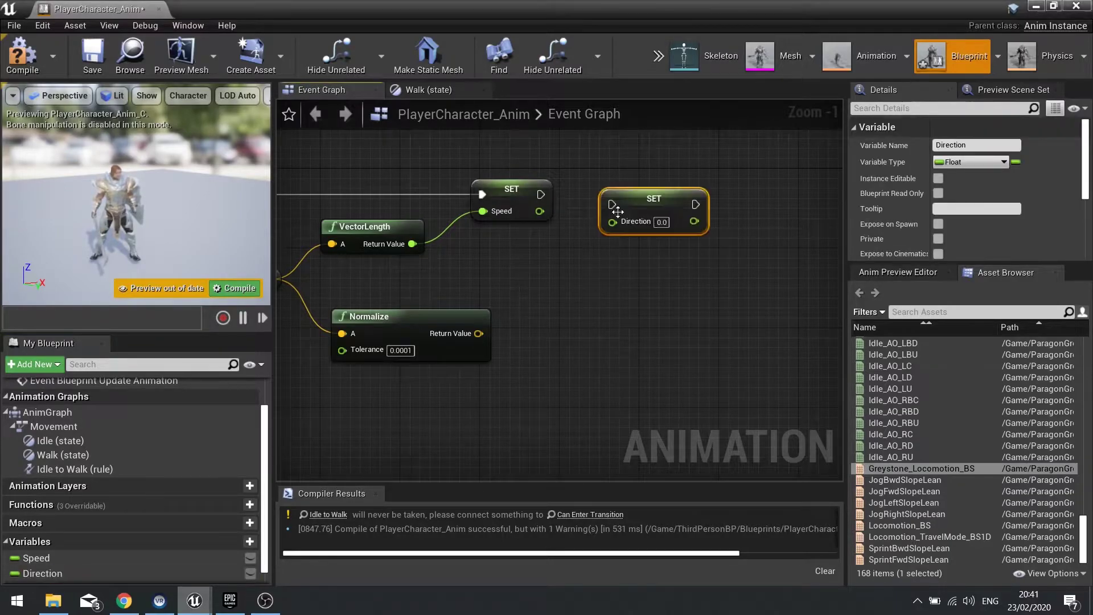
drag(543, 198, 543, 197)
drag(662, 210, 714, 201)
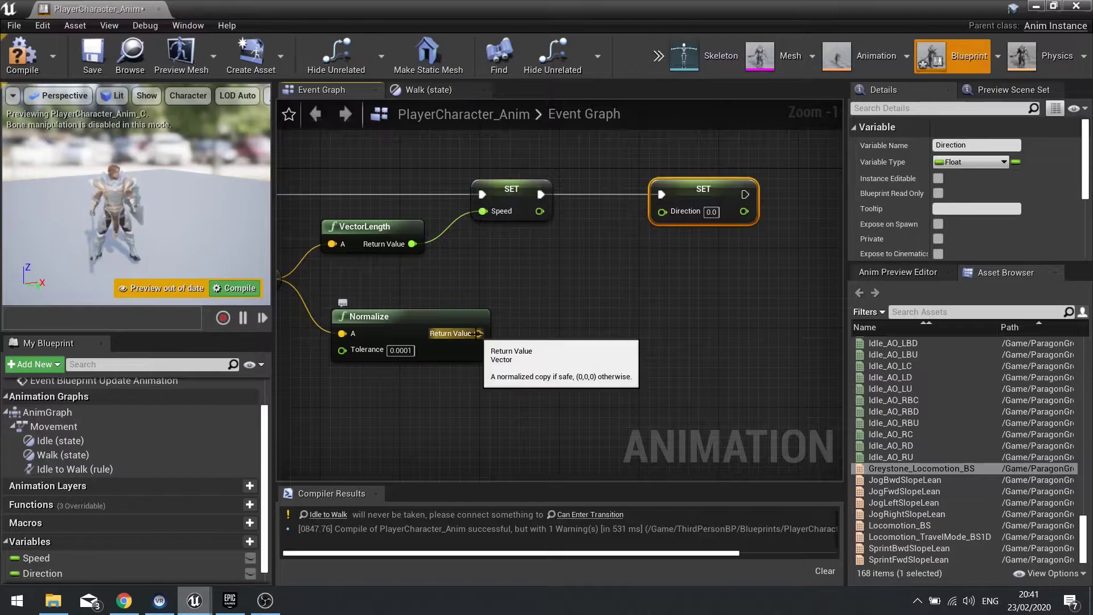
Step: Split Normalize's return value into components, connect Return Value Z to the Set Direction node and compile the blueprint
right_click(478, 334)
click(506, 369)
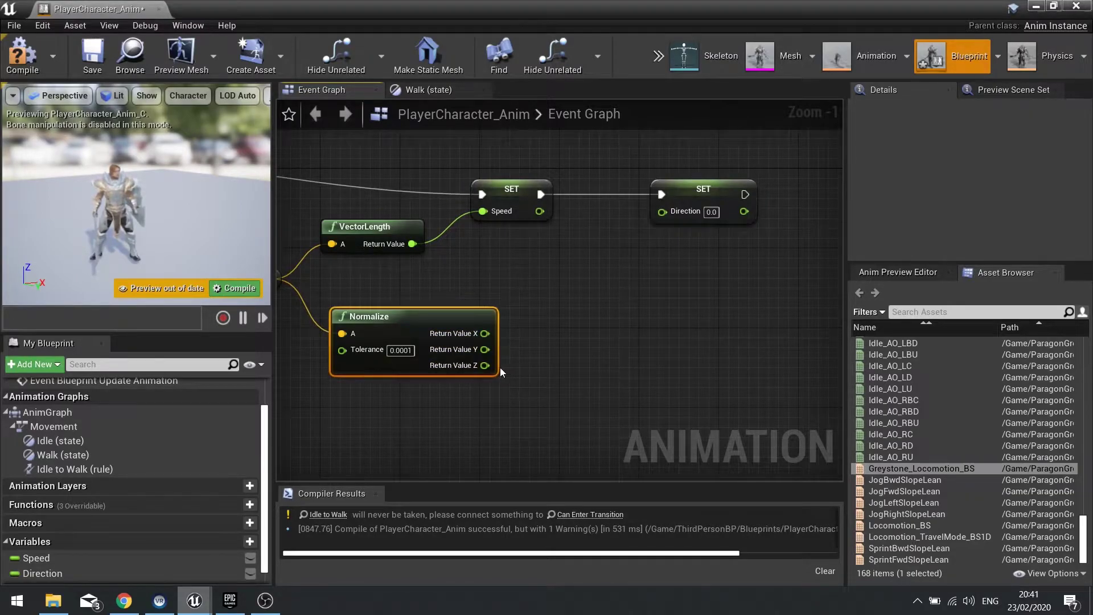
drag(485, 365, 662, 211)
click(23, 55)
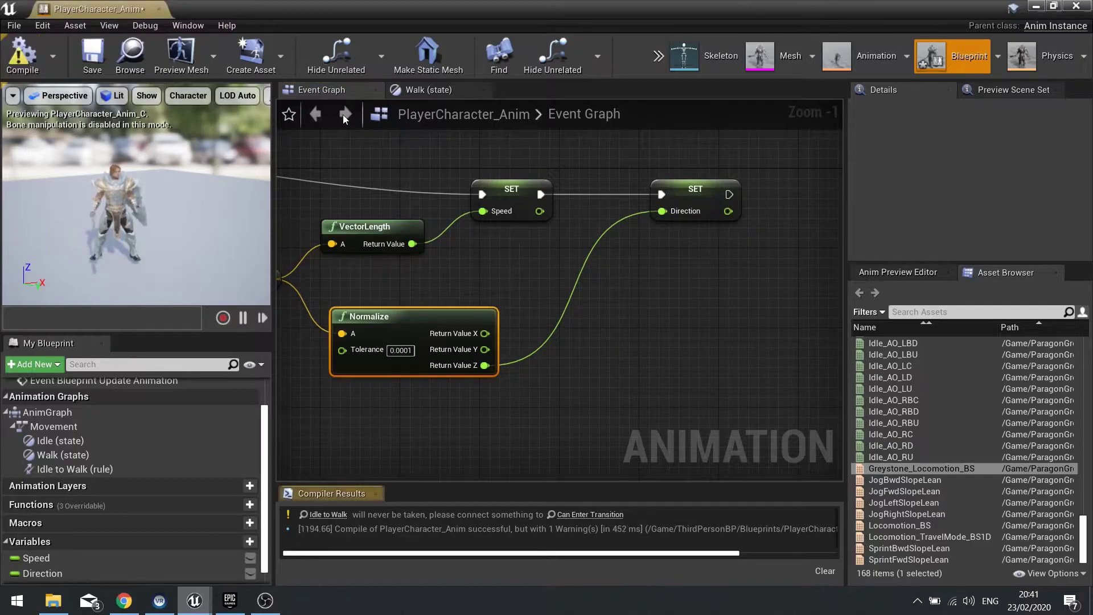
right_drag(414, 254, 602, 228)
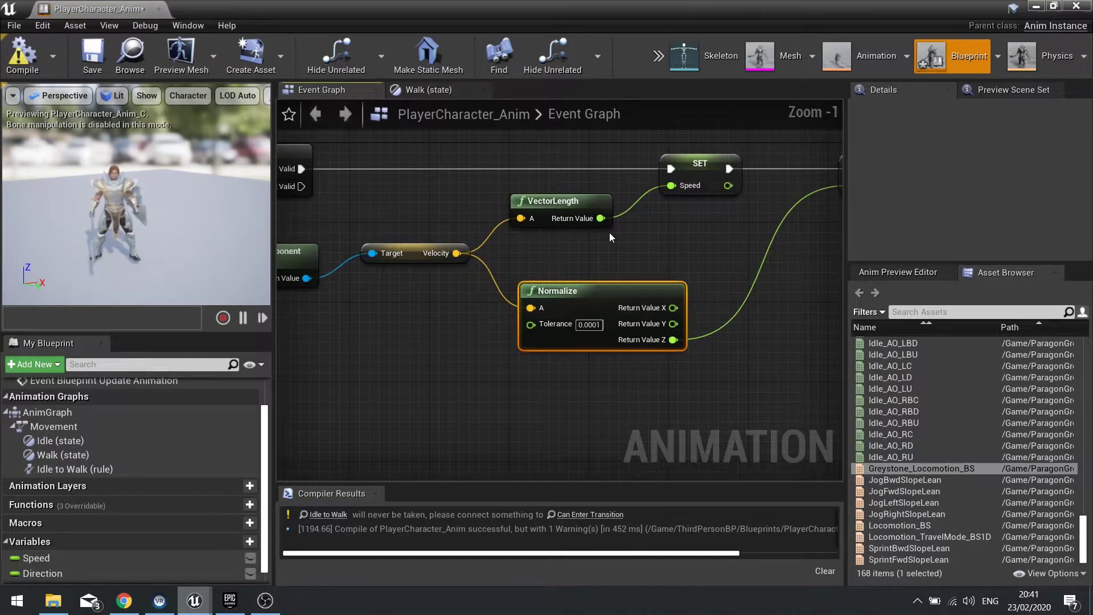
right_drag(671, 252, 717, 251)
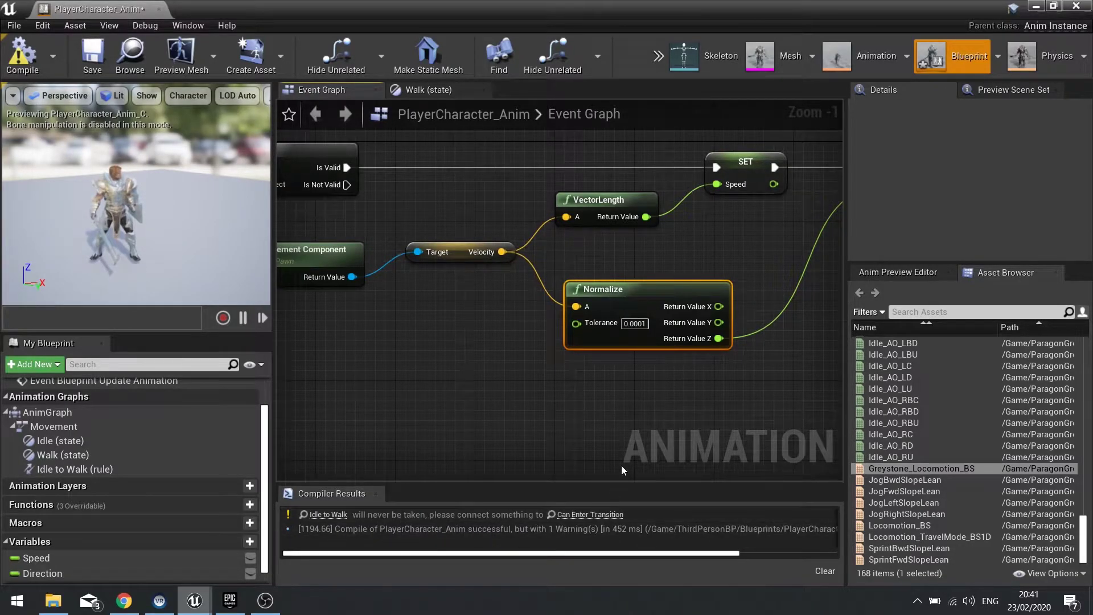
Step: Open the Idle to Walk transition rule in the Movement state machine
click(422, 90)
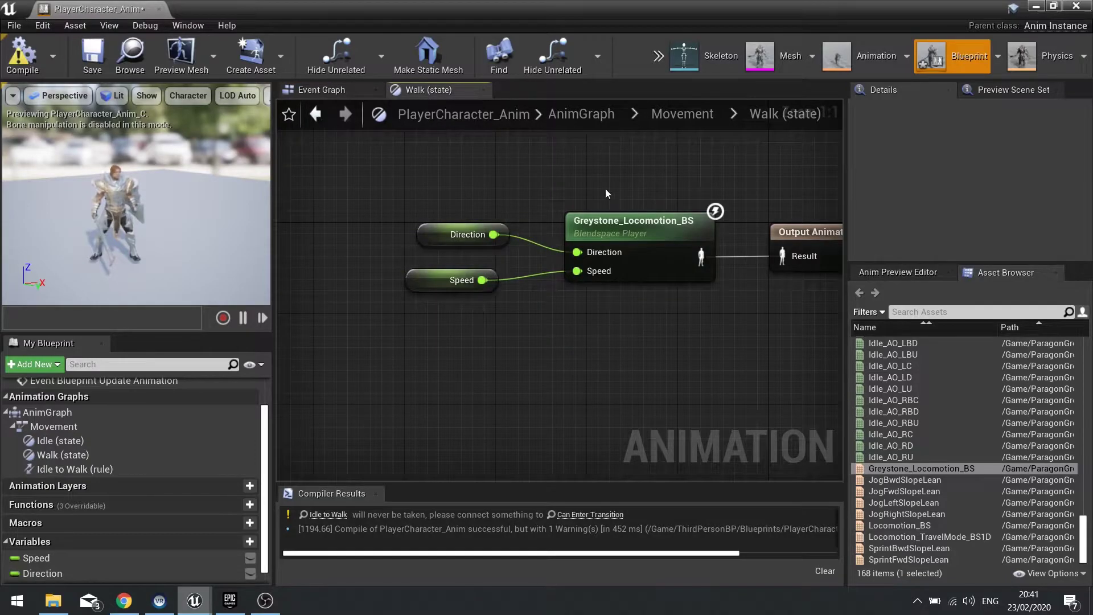
click(314, 115)
right_drag(422, 277, 478, 284)
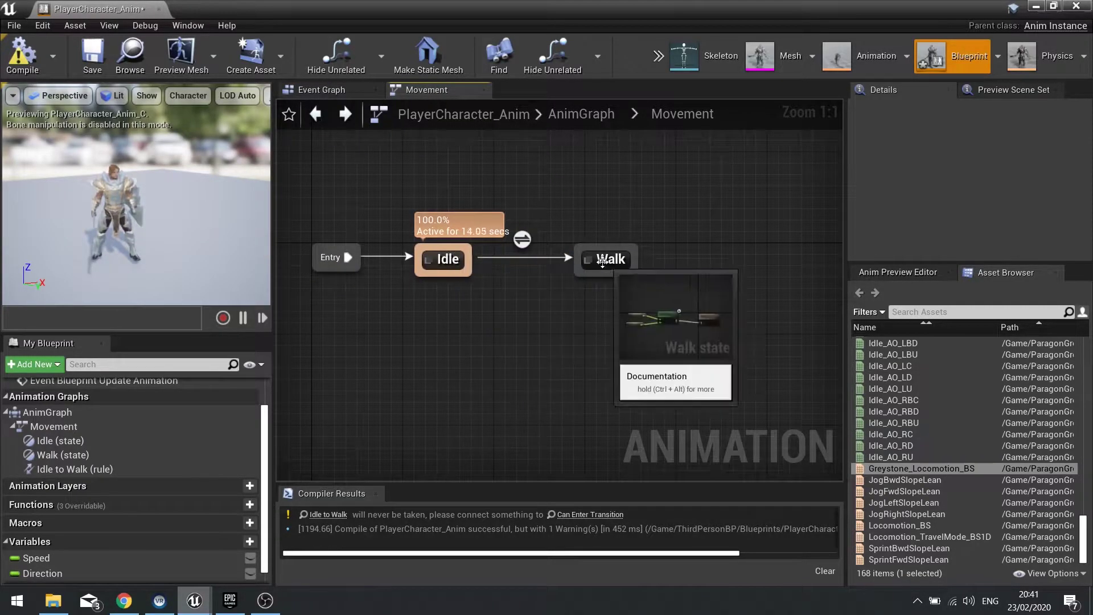
double_click(522, 240)
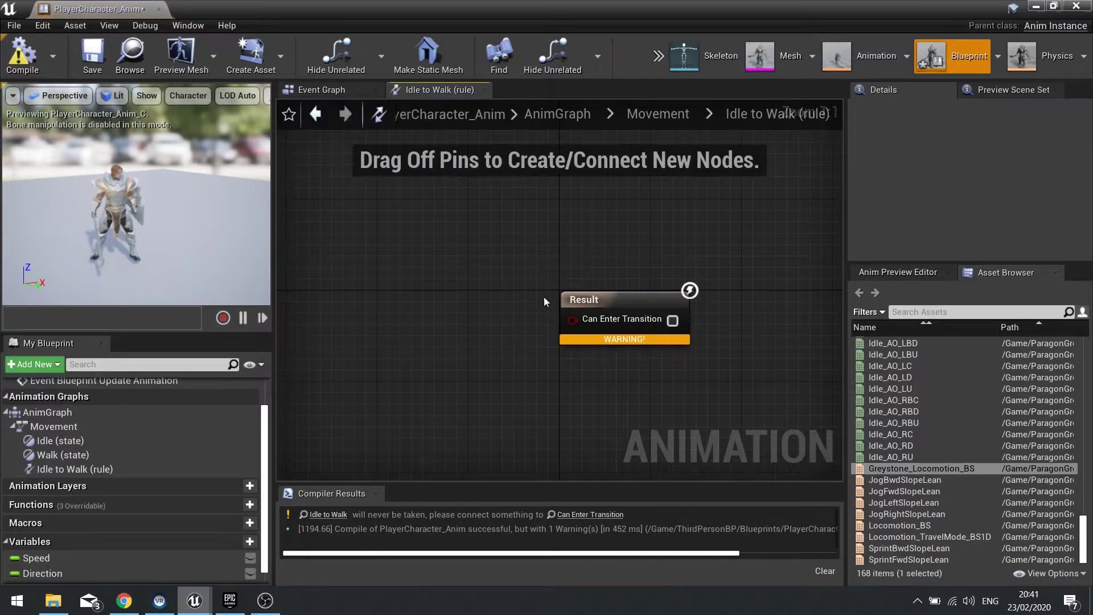
right_drag(459, 350, 549, 322)
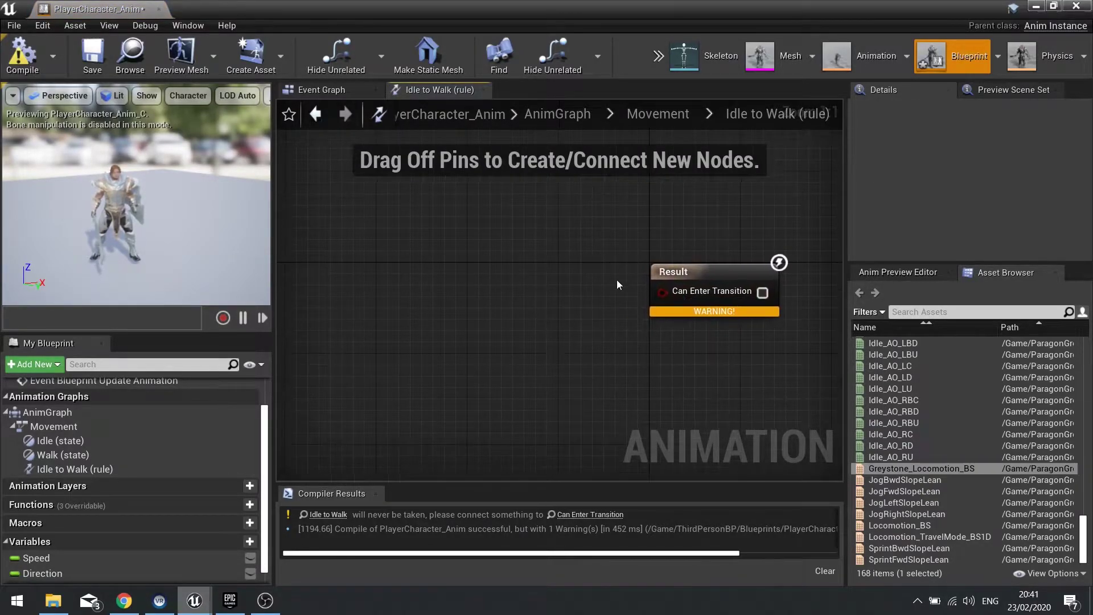
Step: Let the Idle to Walk transition be entered when Speed is greater than 0.1, and compile the blueprint
drag(39, 557, 337, 298)
click(352, 306)
drag(408, 297, 466, 343)
text(>)
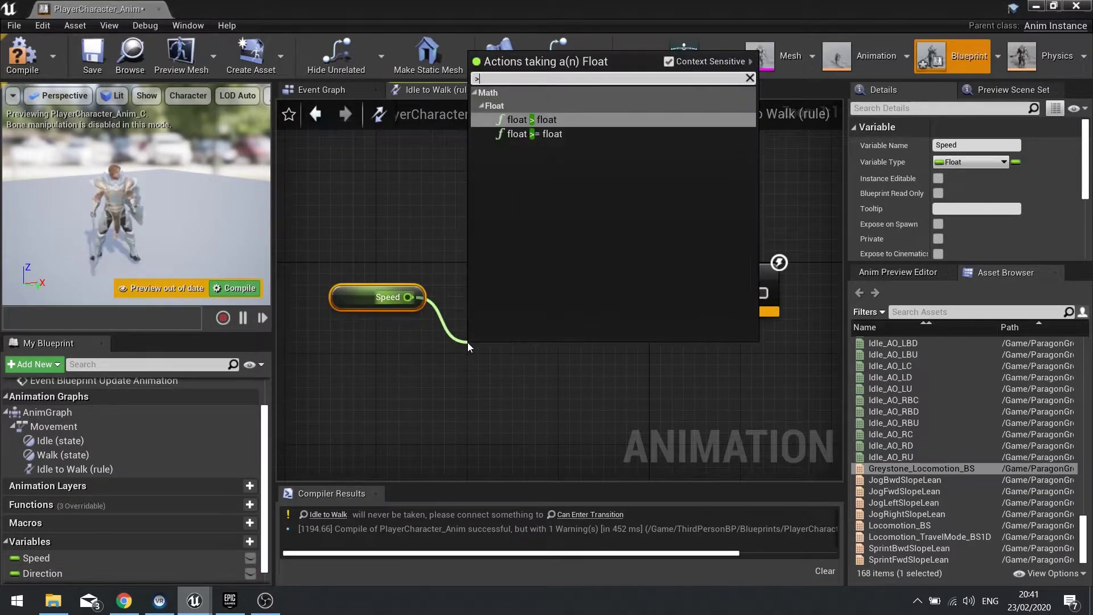
key(Return)
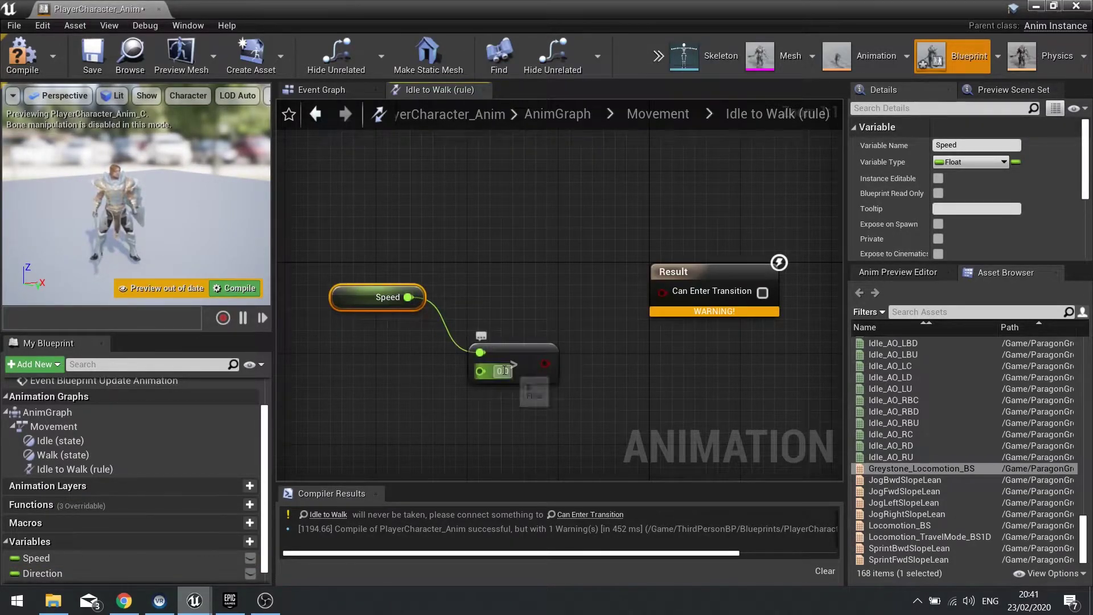
text(0)
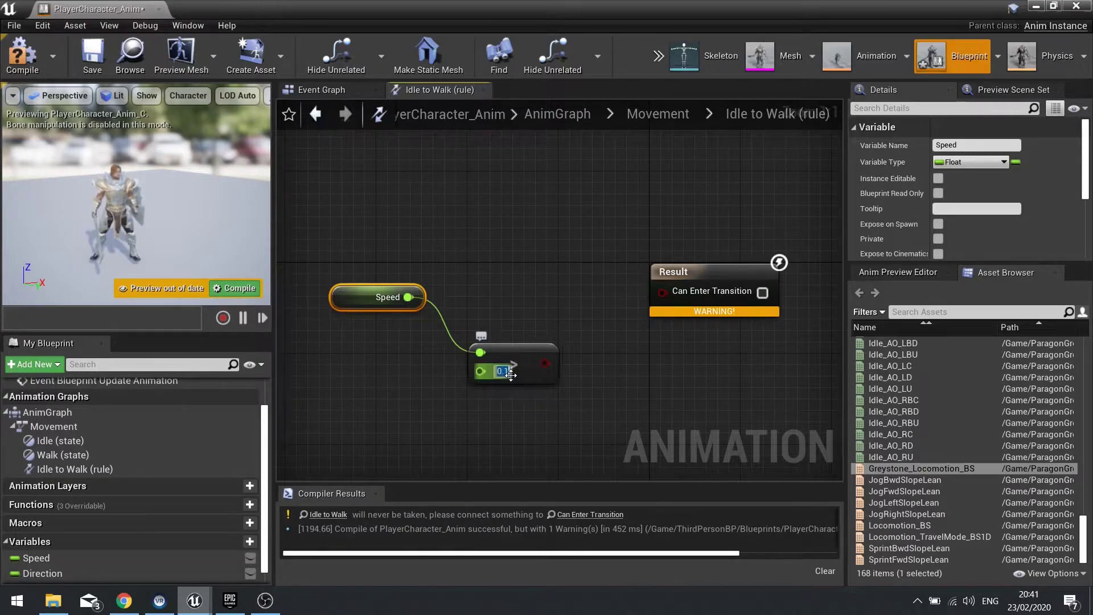
drag(664, 301, 663, 295)
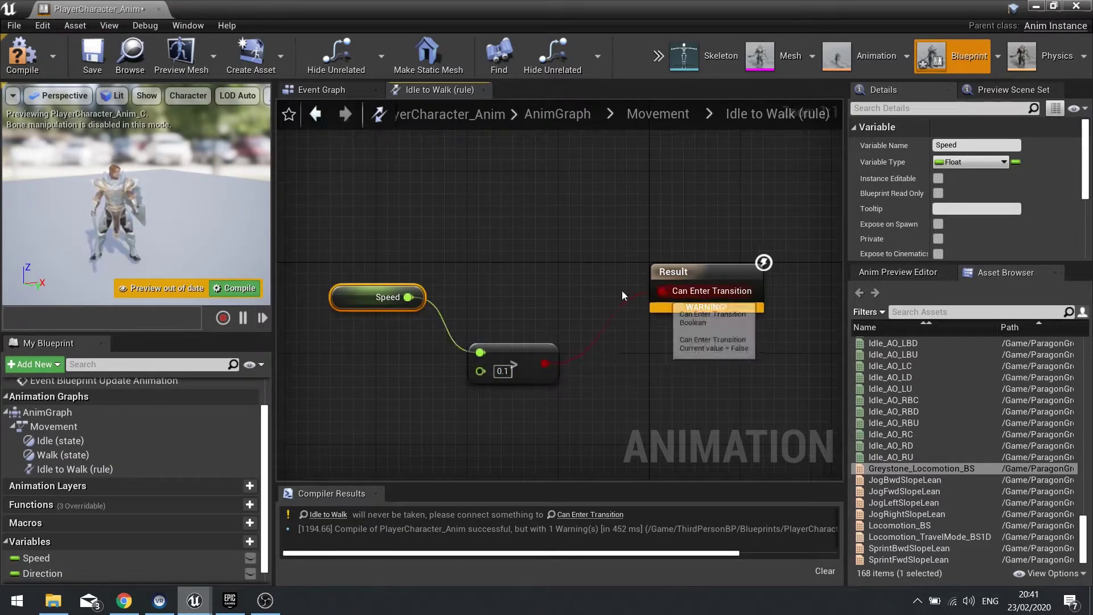
click(41, 59)
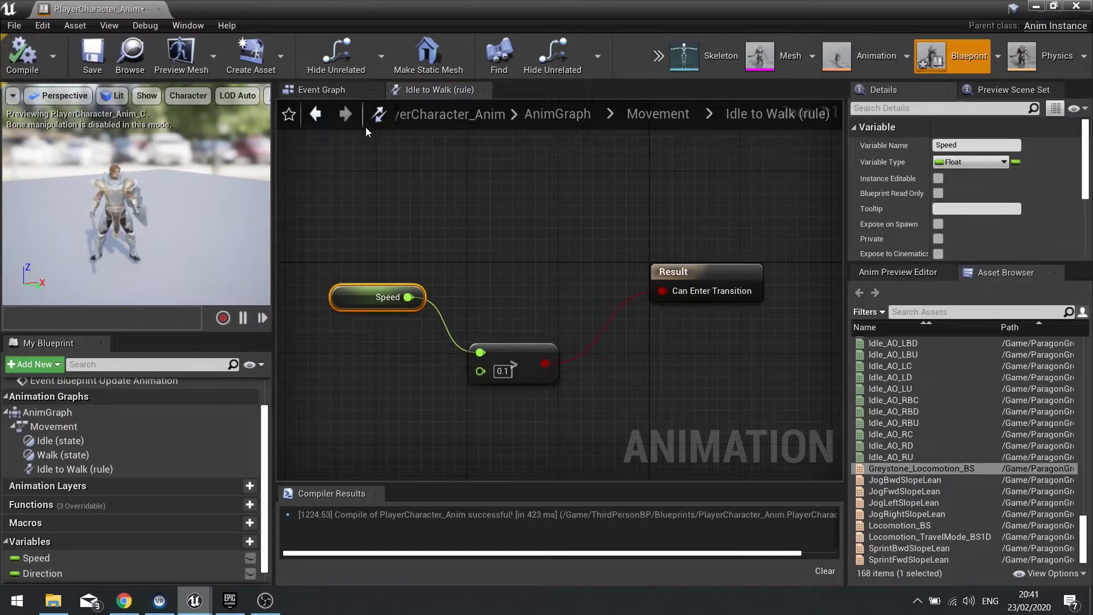
Step: In the Movement state machine, add a transition from Walk back to Idle and open its rule
click(320, 113)
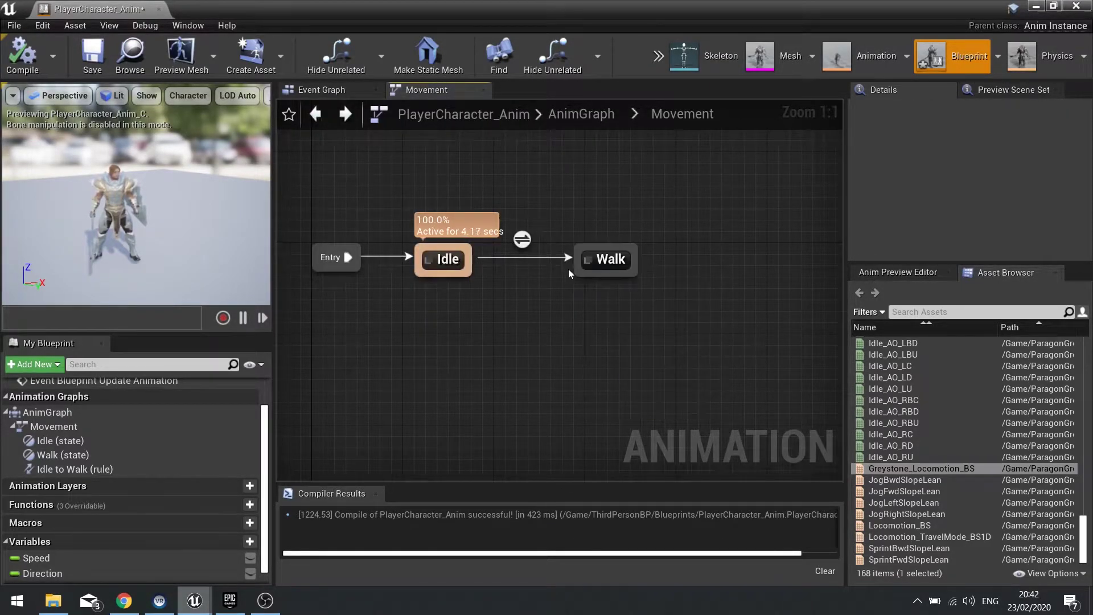
drag(576, 265, 473, 263)
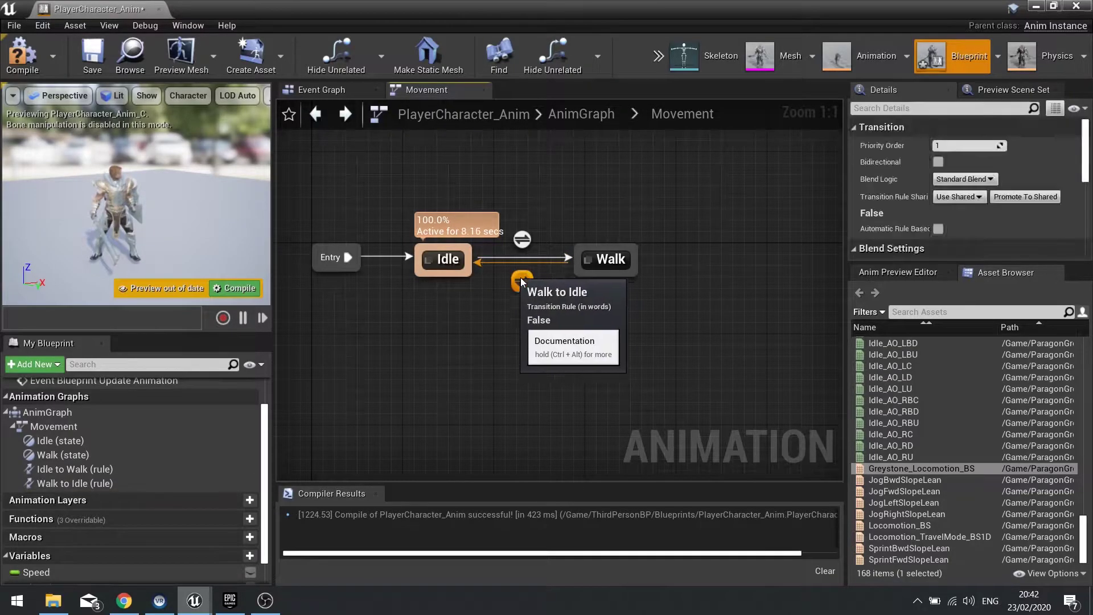
double_click(521, 279)
Step: Feed Can Enter Transition with a float <= float comparison of the Speed variable against 0.1
drag(74, 573, 425, 330)
click(341, 294)
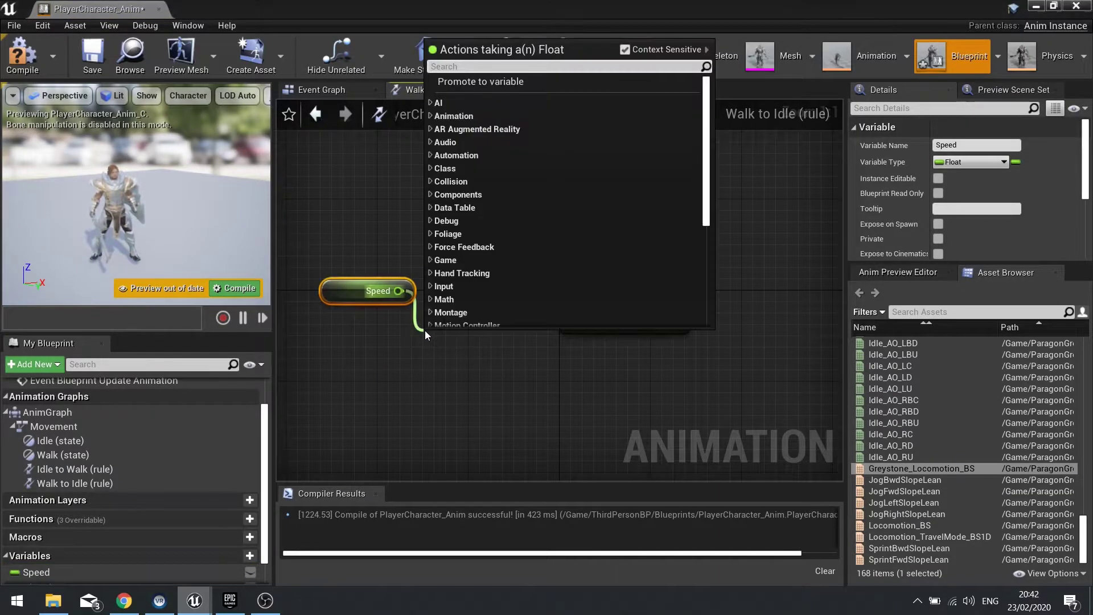
text(<=)
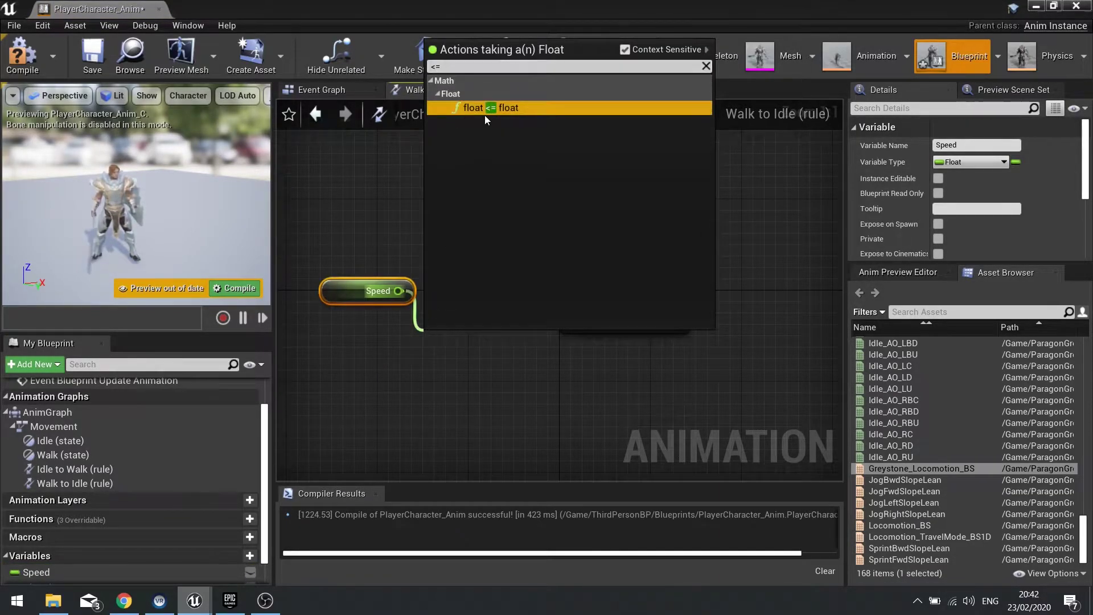
click(491, 106)
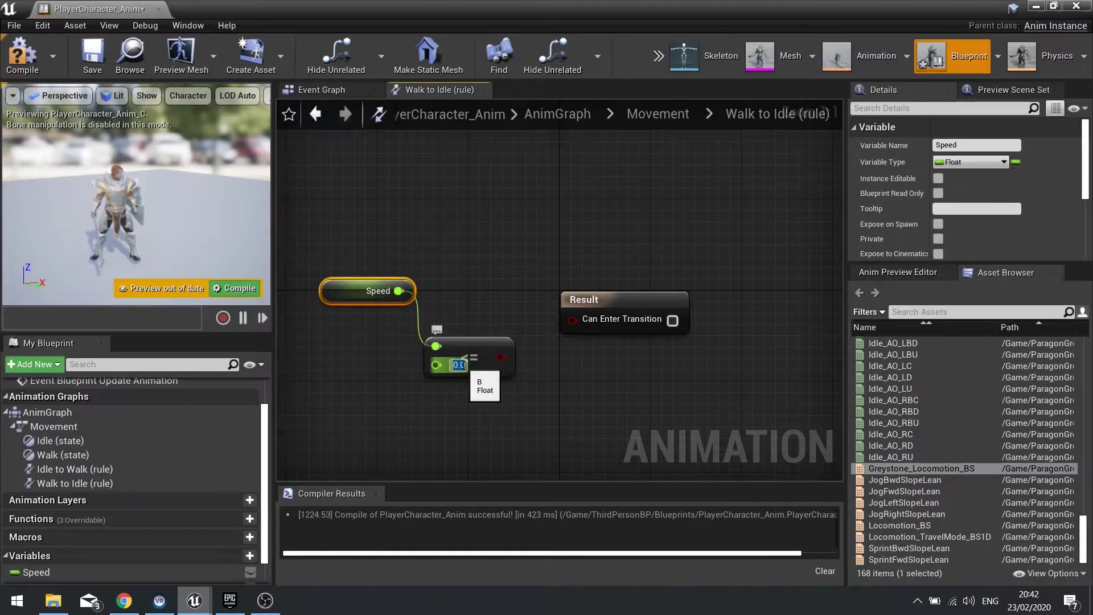
drag(501, 357, 576, 316)
Step: Compile the animation blueprint and return to the level editor showing ThirdPersonExampleMap
click(25, 64)
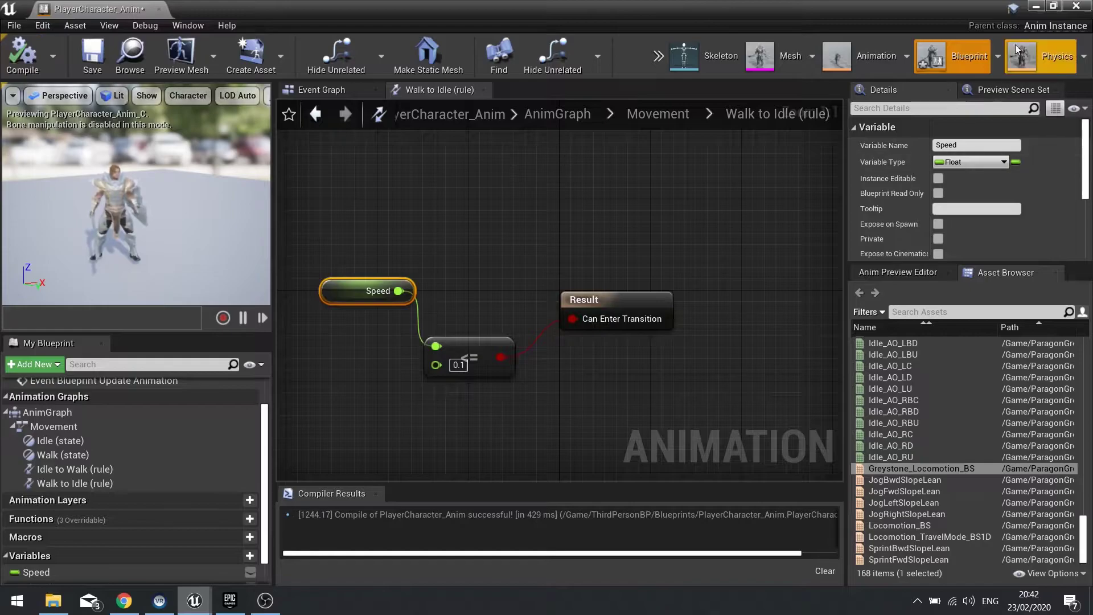
click(1039, 9)
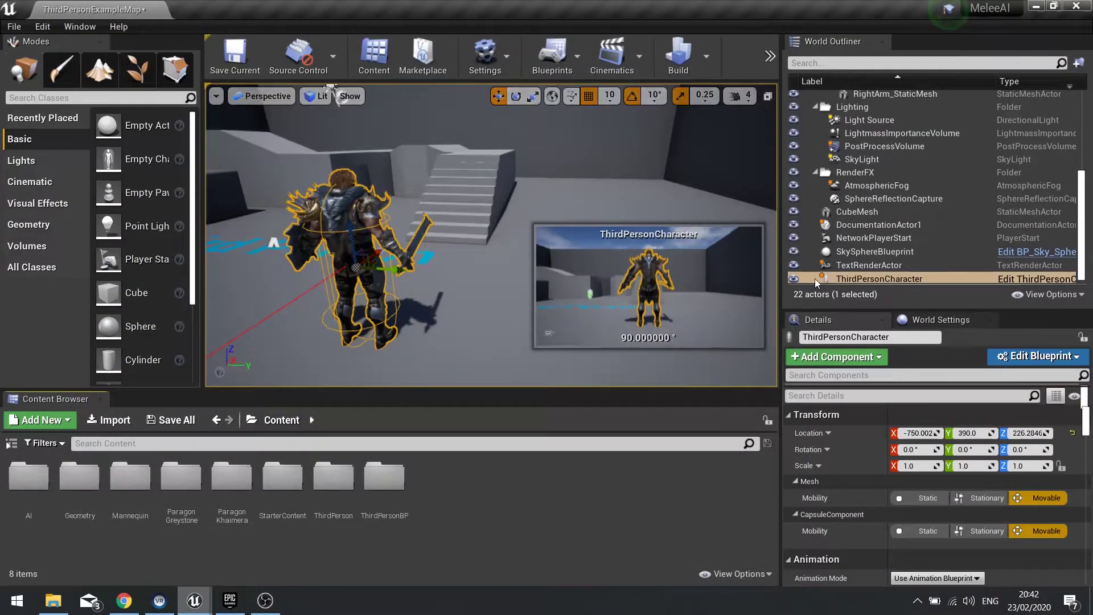
Step: Open the ThirdPersonCharacter blueprint, set its Mesh component's Anim Class to PlayerCharacter_Anim, and return to the level editor
click(1004, 281)
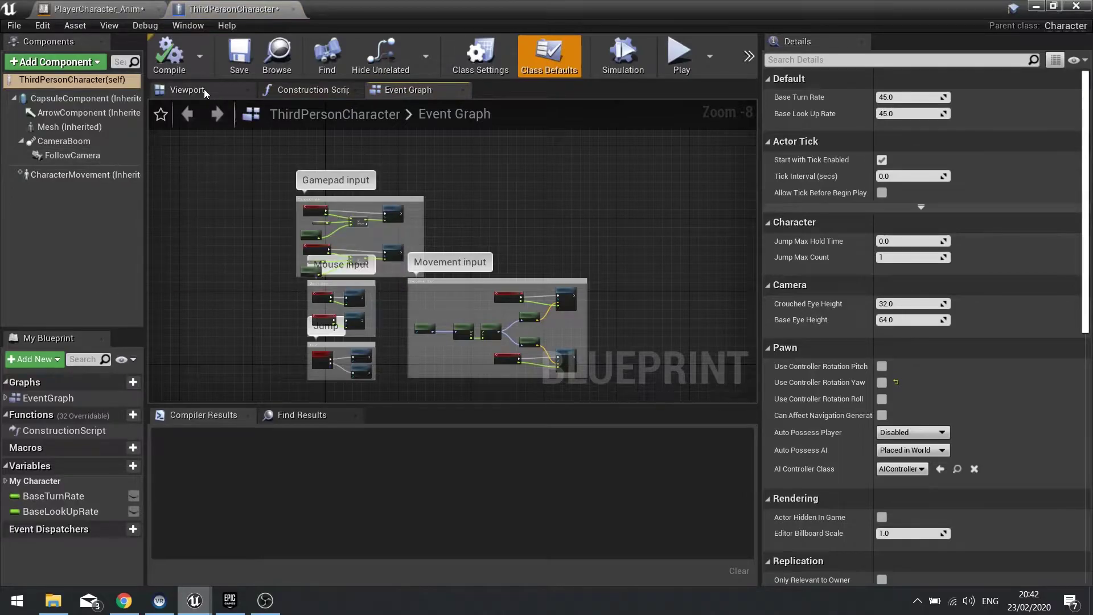
click(202, 90)
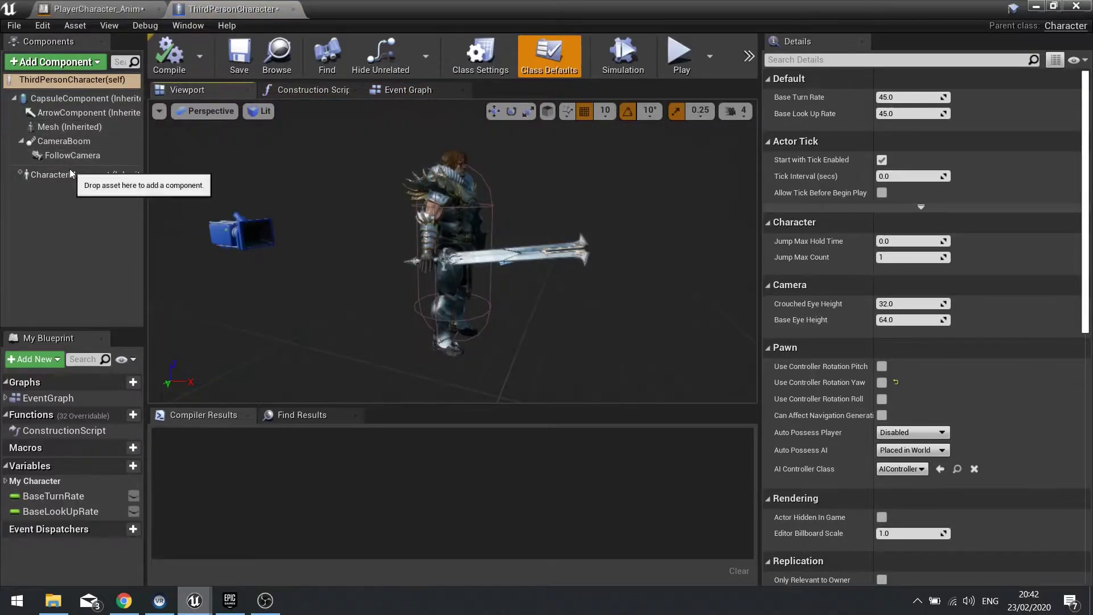
click(73, 126)
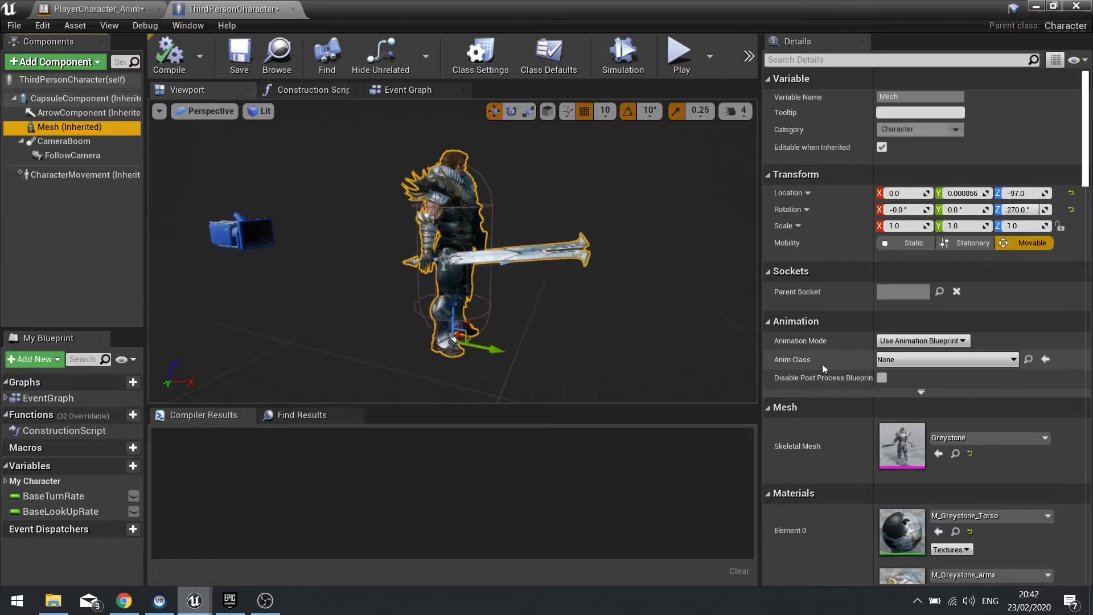
click(920, 361)
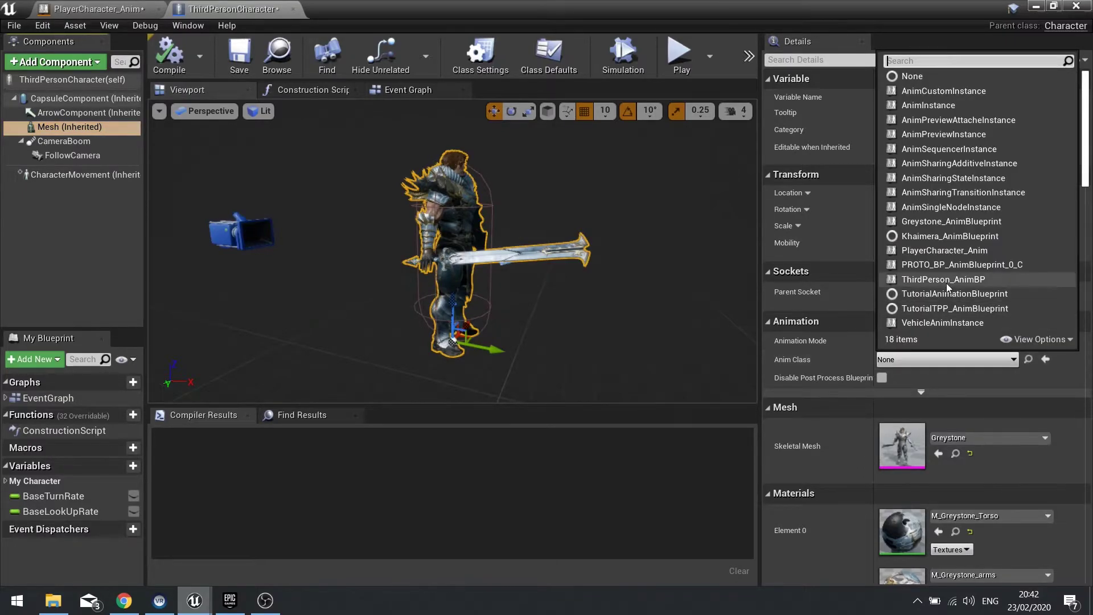
click(943, 251)
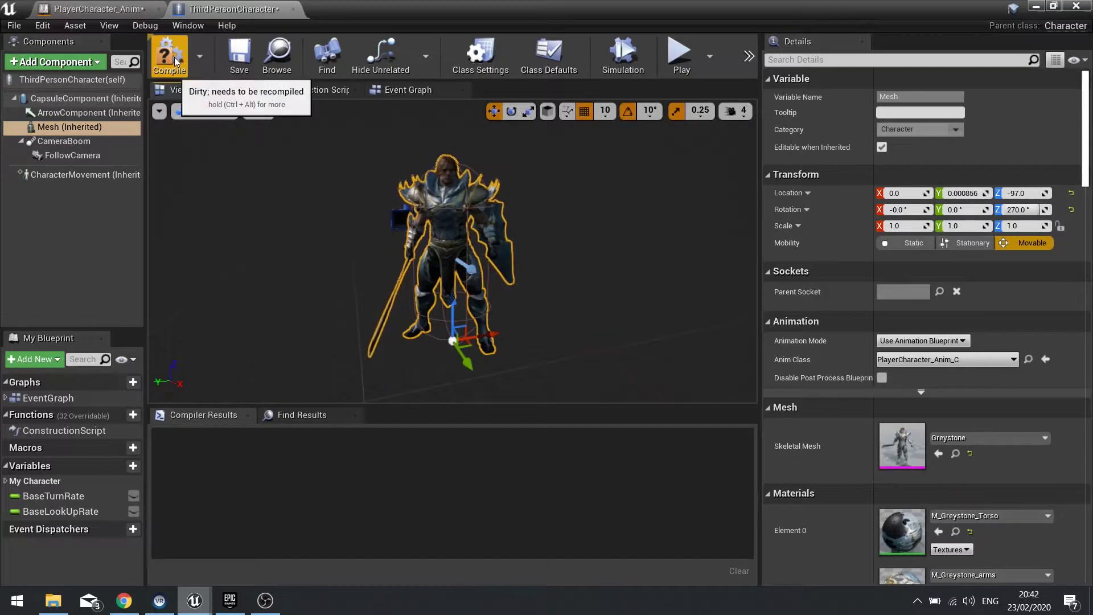
click(1036, 8)
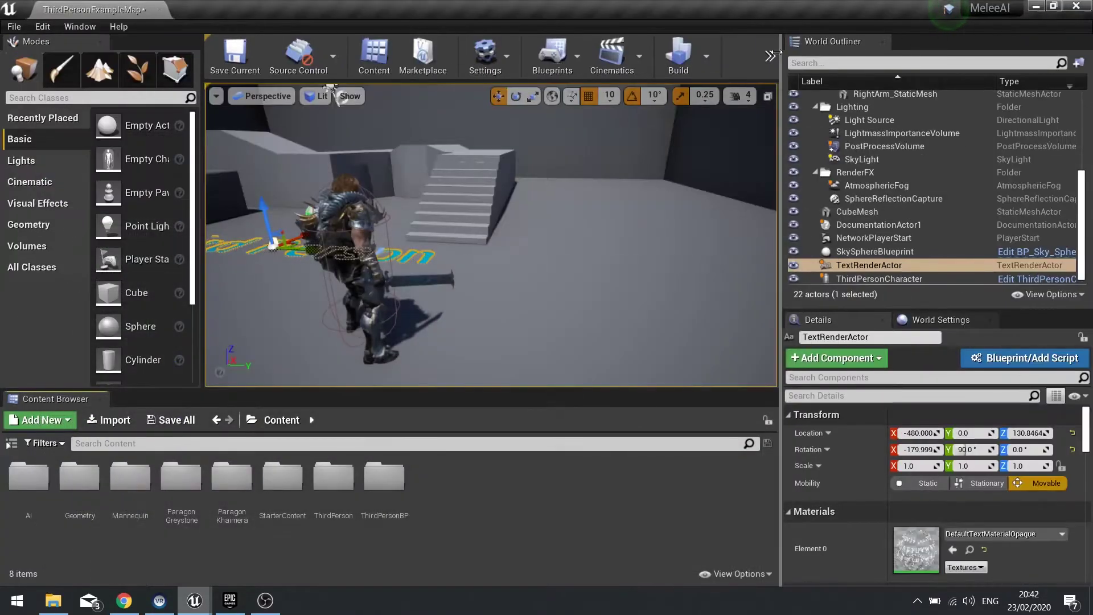
Step: Play the level, run the character in all directions to test the Idle and Walk animations, and stop the session
click(770, 56)
click(788, 80)
click(531, 208)
key(w)
key(s)
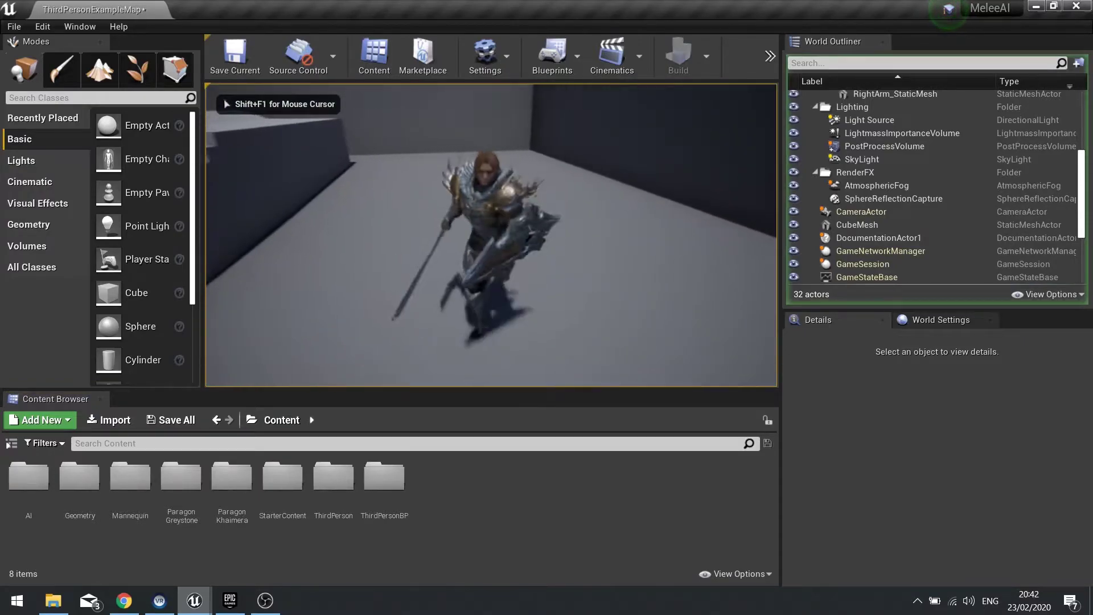
key(w)
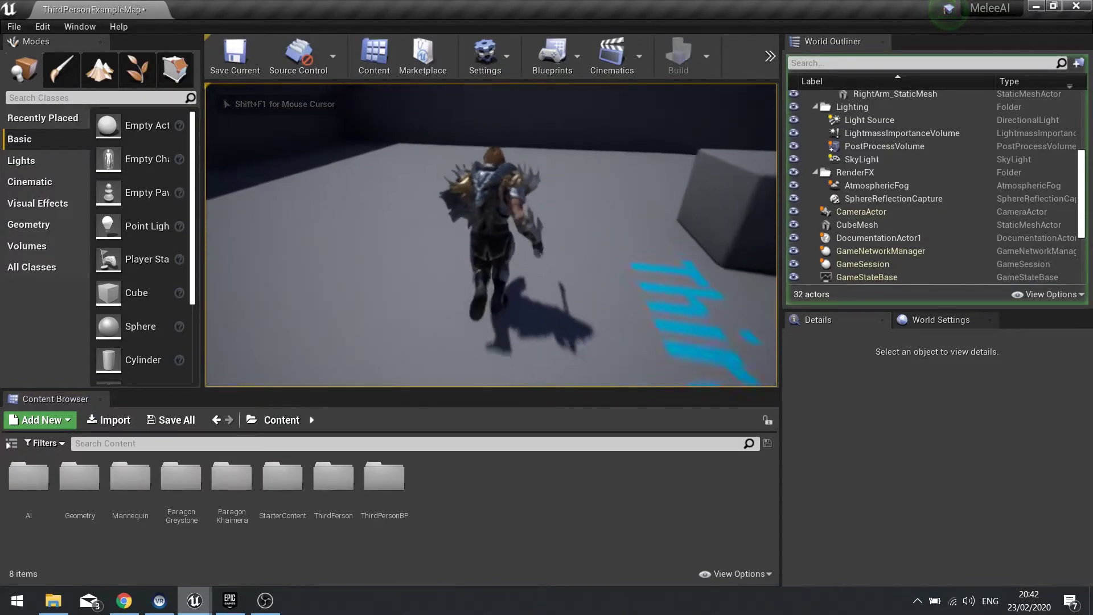
key(d)
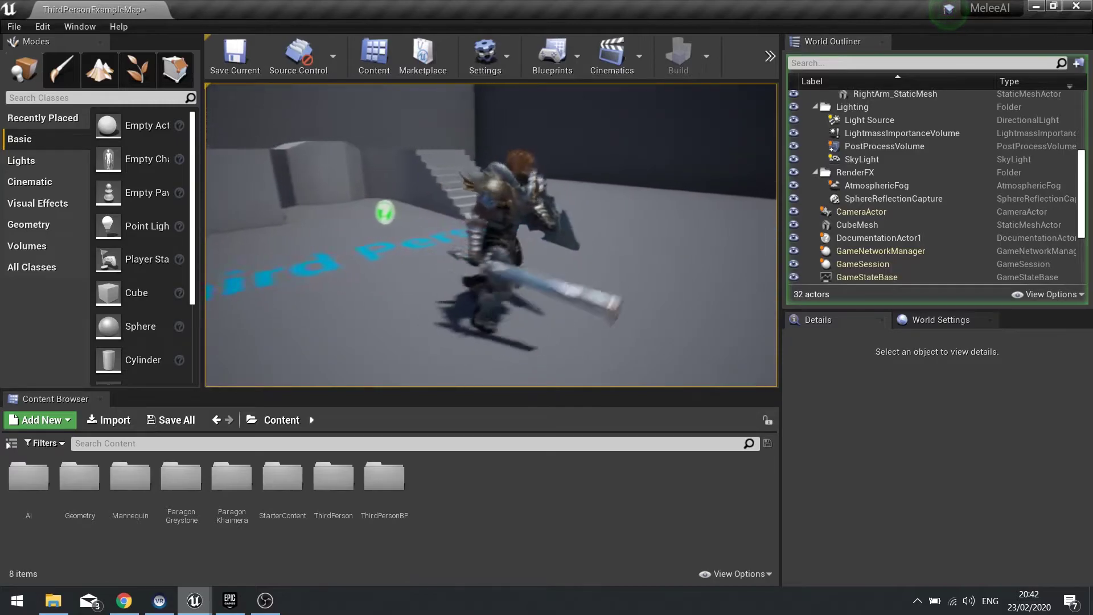
key(w)
key(s)
key(space)
key(w)
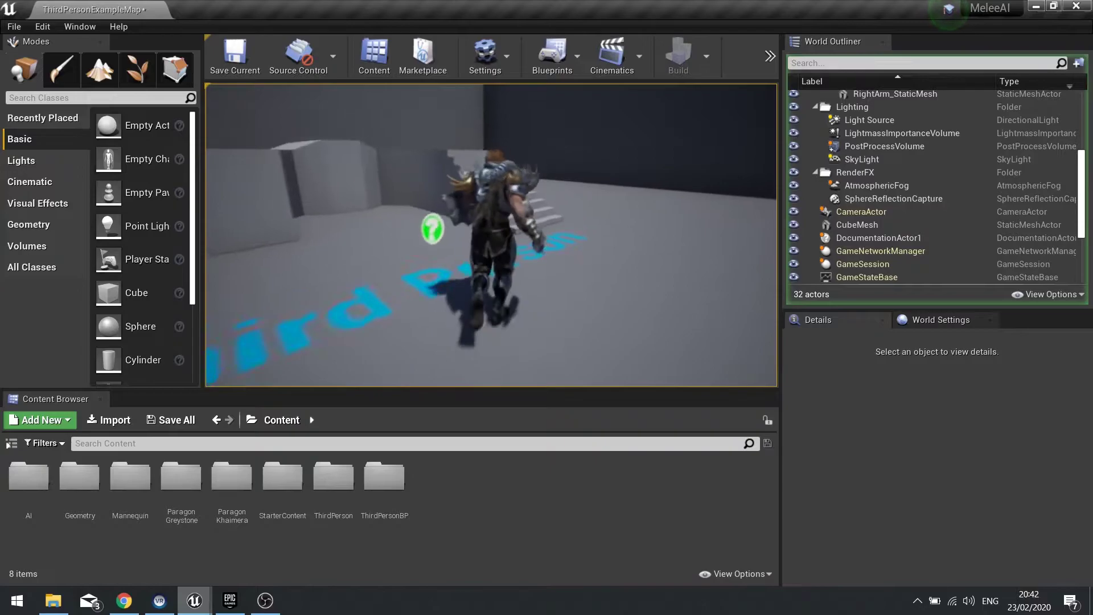
key(s)
key(a)
key(w)
key(d)
key(s)
key(a)
key(s)
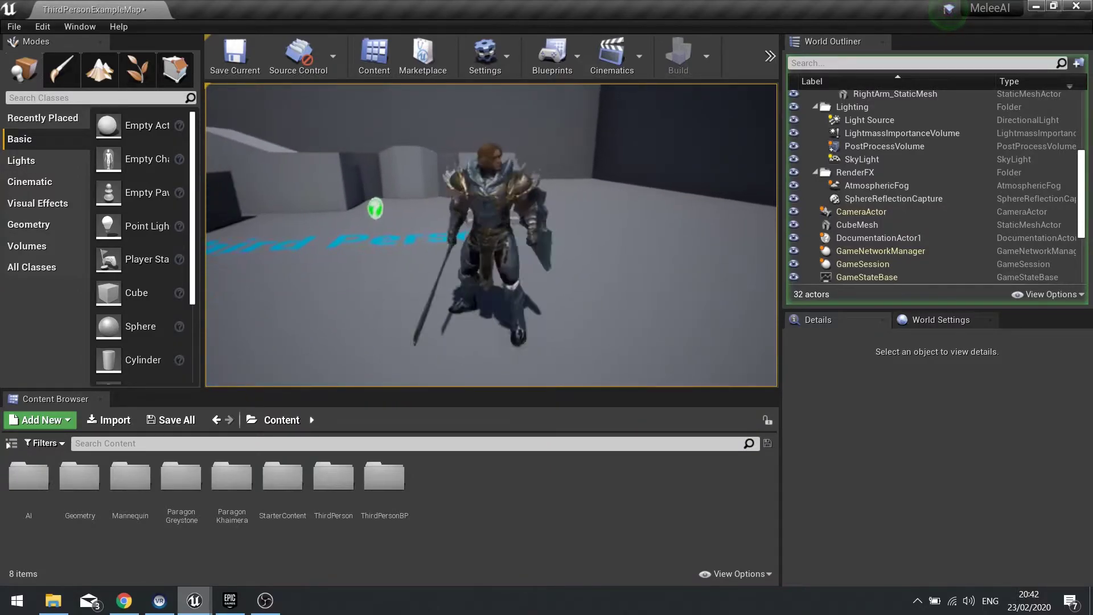
key(a)
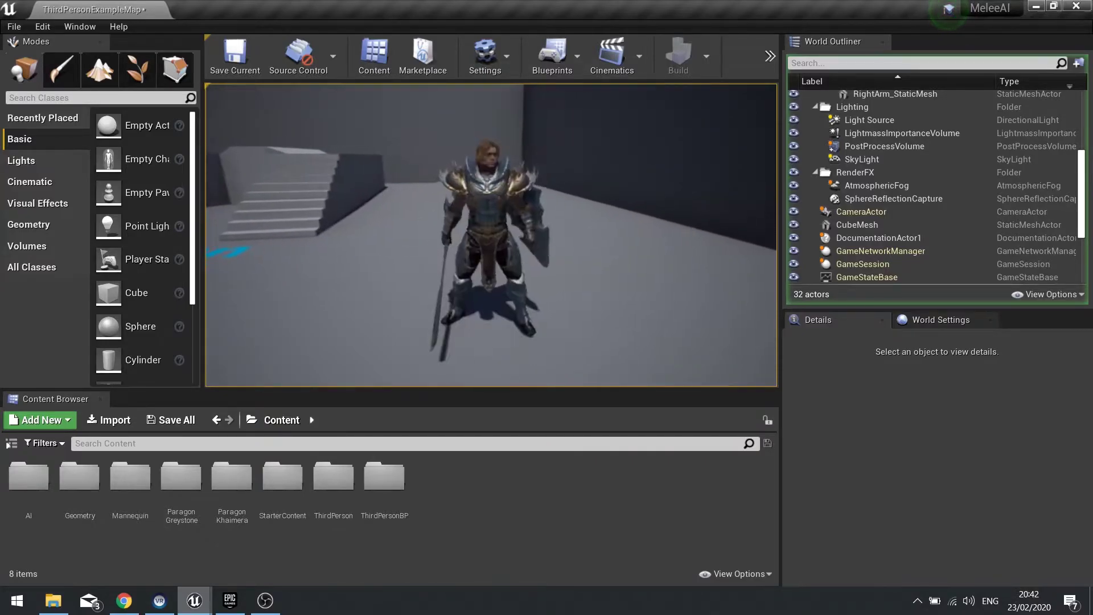
key(a)
key(s)
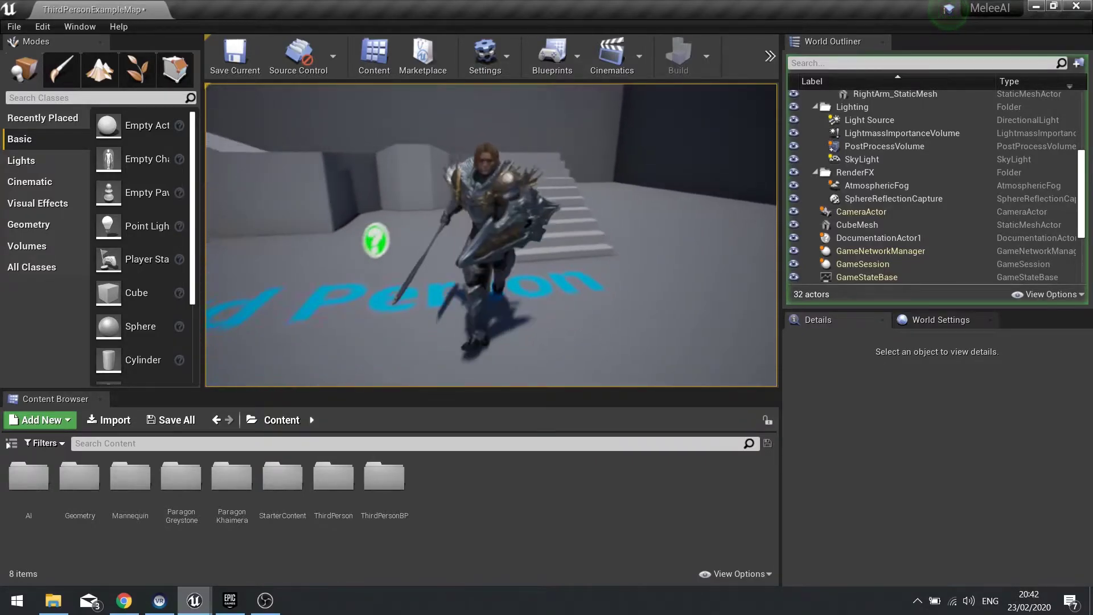
key(d)
key(w)
key(s)
key(w)
key(a)
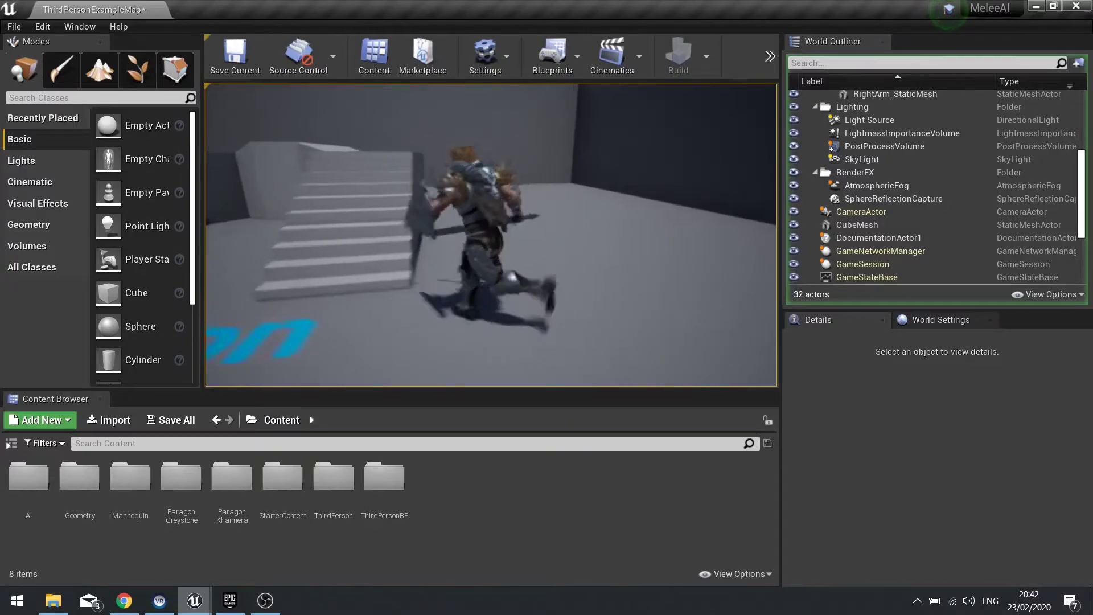
key(s)
key(d)
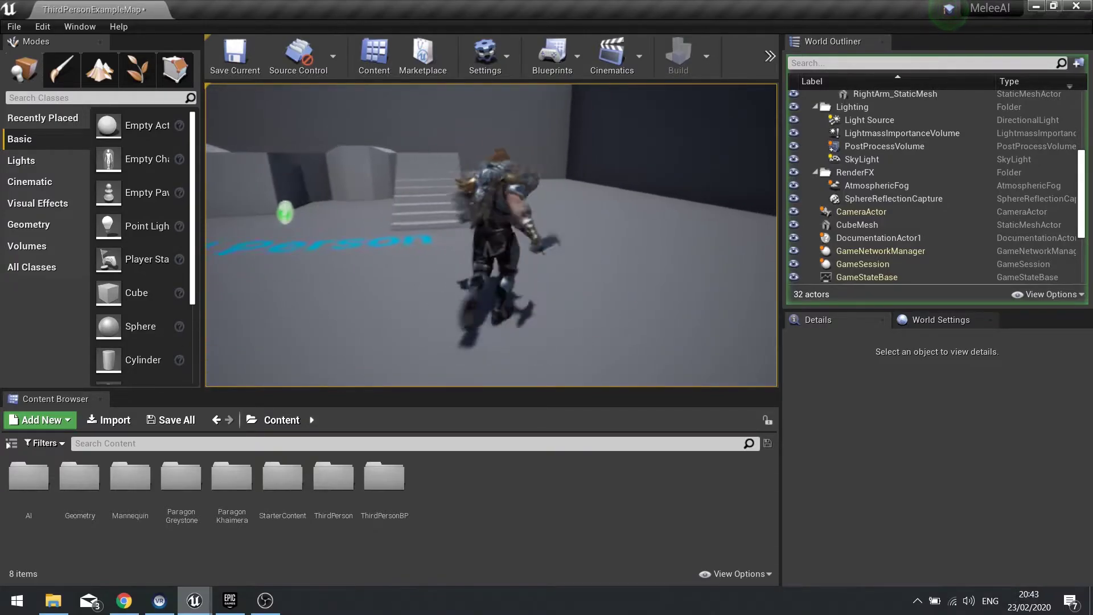
key(Escape)
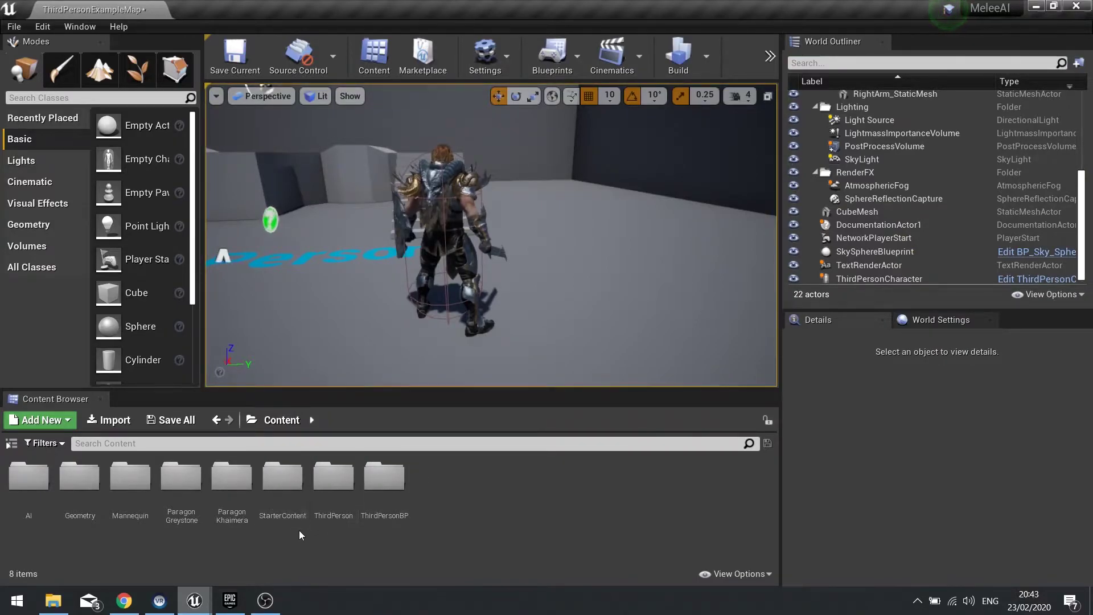
Step: Open PlayerCharacter_Anim from the ThirdPersonBP Blueprints folder and go back from the Walk to Idle rule to the AnimGraph
double_click(369, 505)
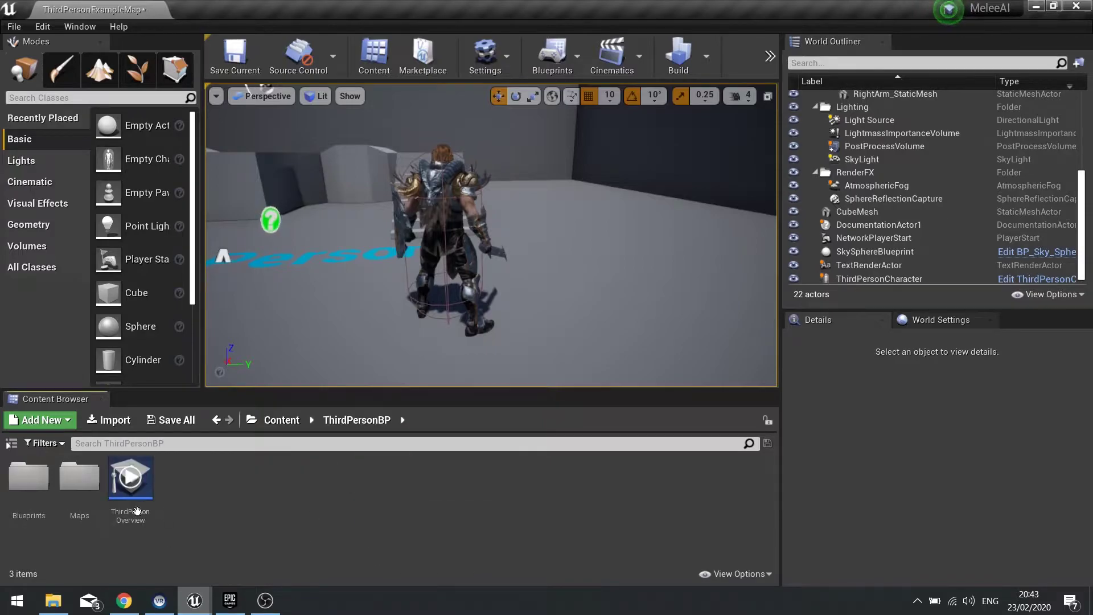
double_click(27, 484)
double_click(22, 511)
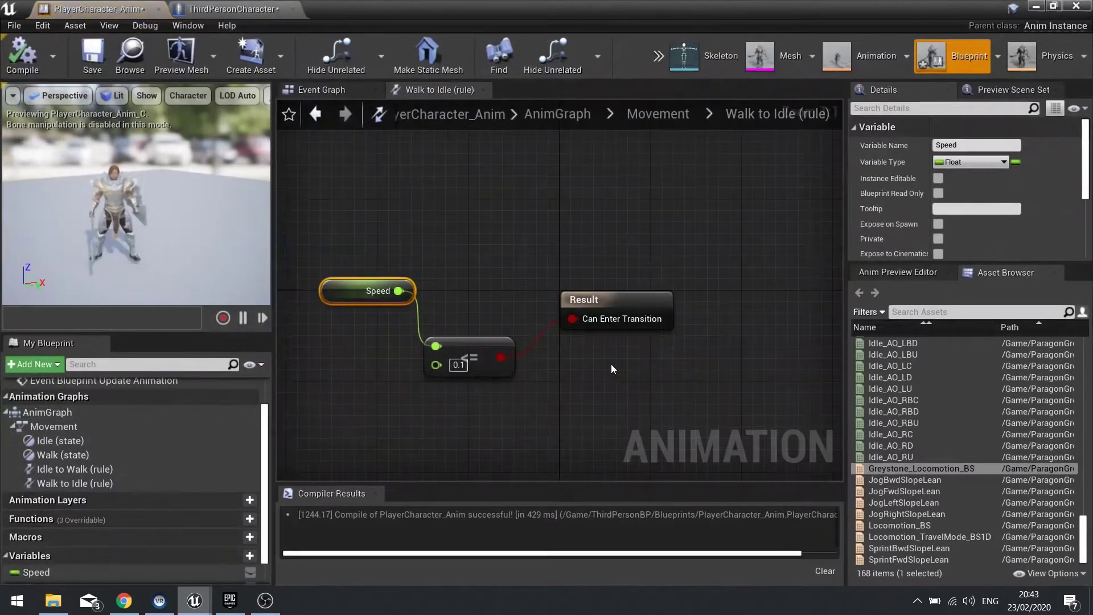
click(314, 114)
click(314, 113)
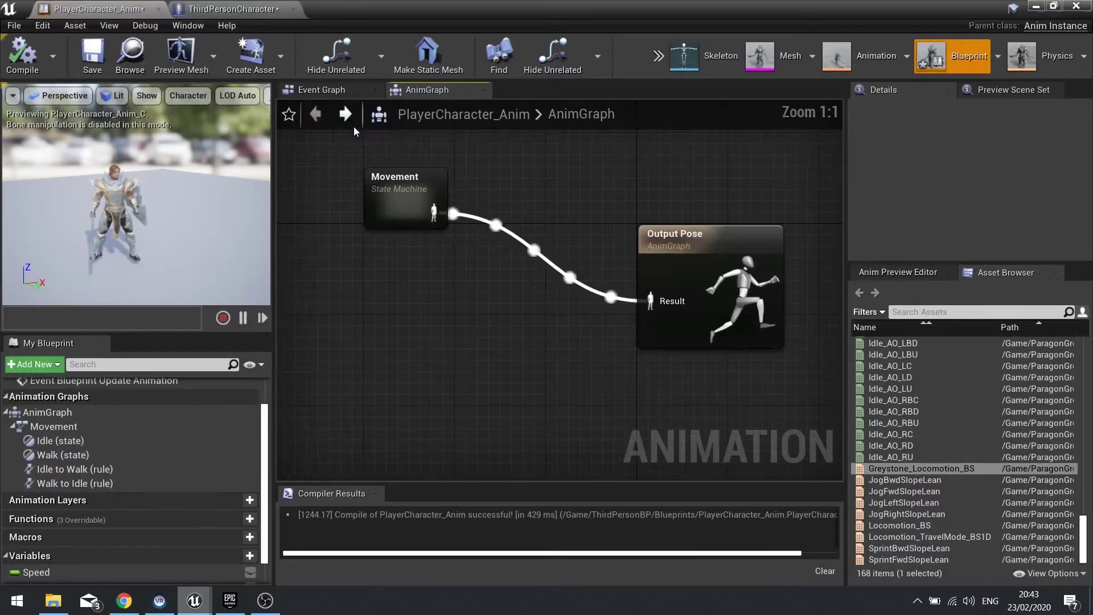
Step: Space out the AnimGraph nodes and insert a Slot 'DefaultSlot' node between the Movement state machine and Output Pose
drag(517, 246, 428, 231)
right_drag(684, 338, 490, 300)
right_drag(435, 331, 619, 349)
drag(446, 215, 412, 240)
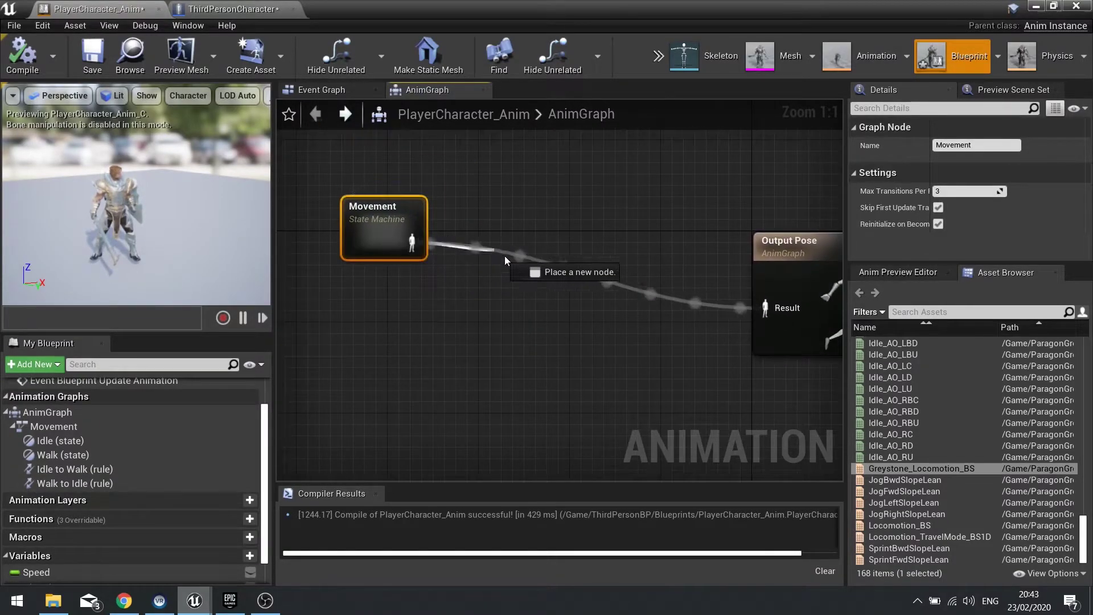
drag(507, 258, 522, 286)
text(d)
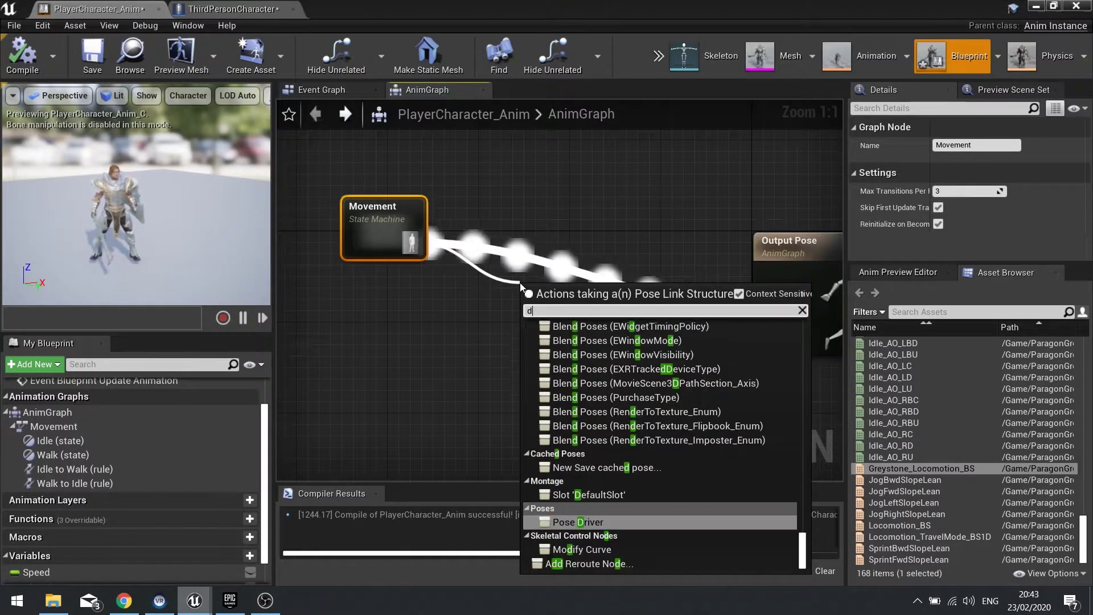
key(BackSpace)
text(slot)
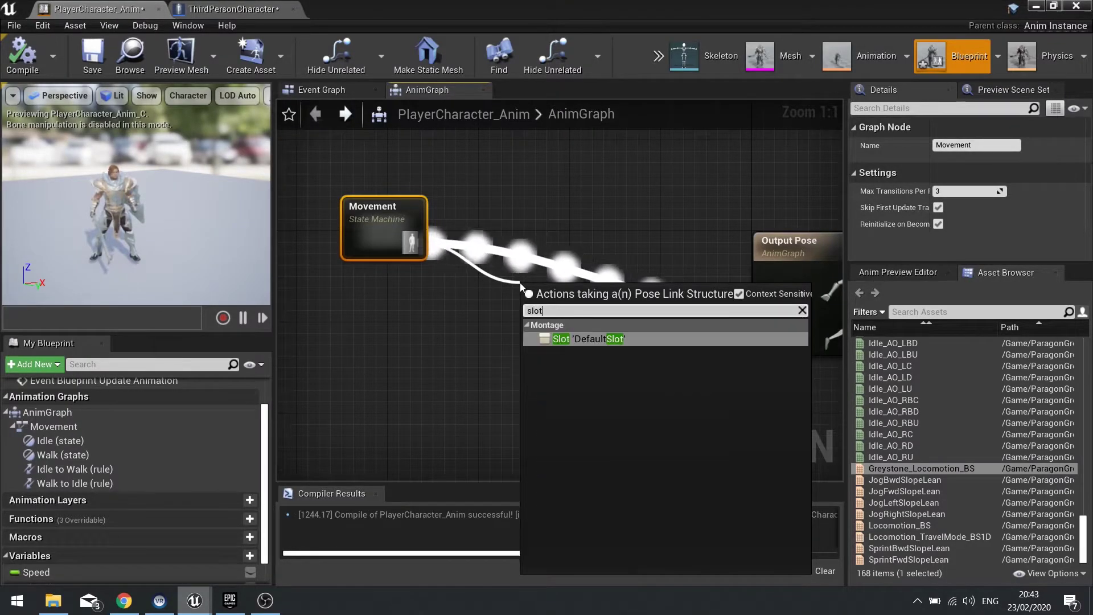
click(579, 337)
drag(621, 334, 770, 296)
drag(575, 306, 573, 280)
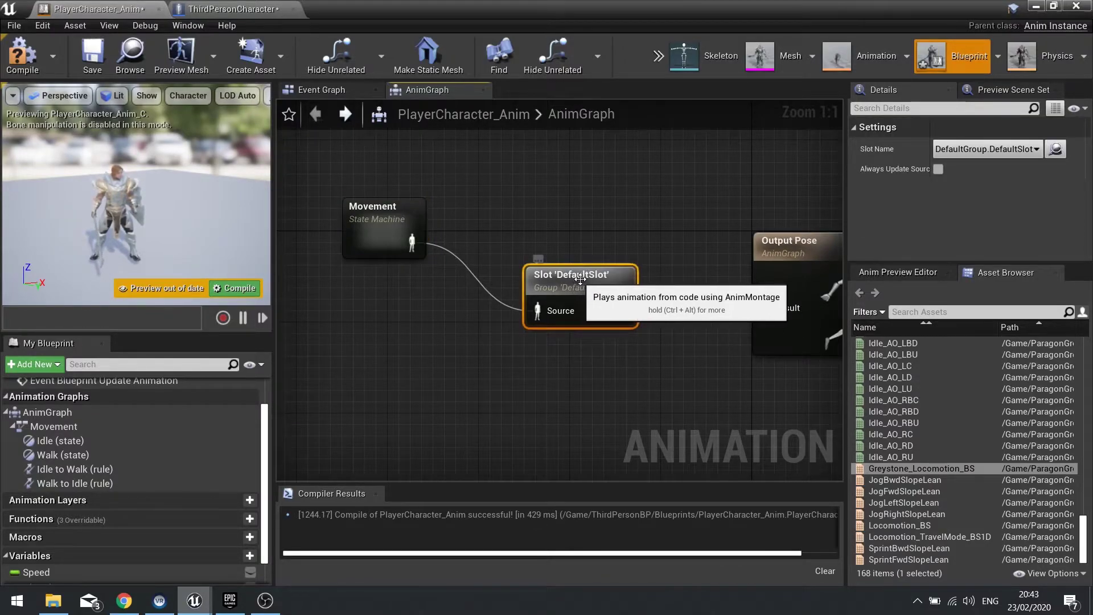
Step: Try DefaultGroup.UpperBody as the Slot node's slot name, and set it back to DefaultGroup.DefaultSlot
click(1036, 150)
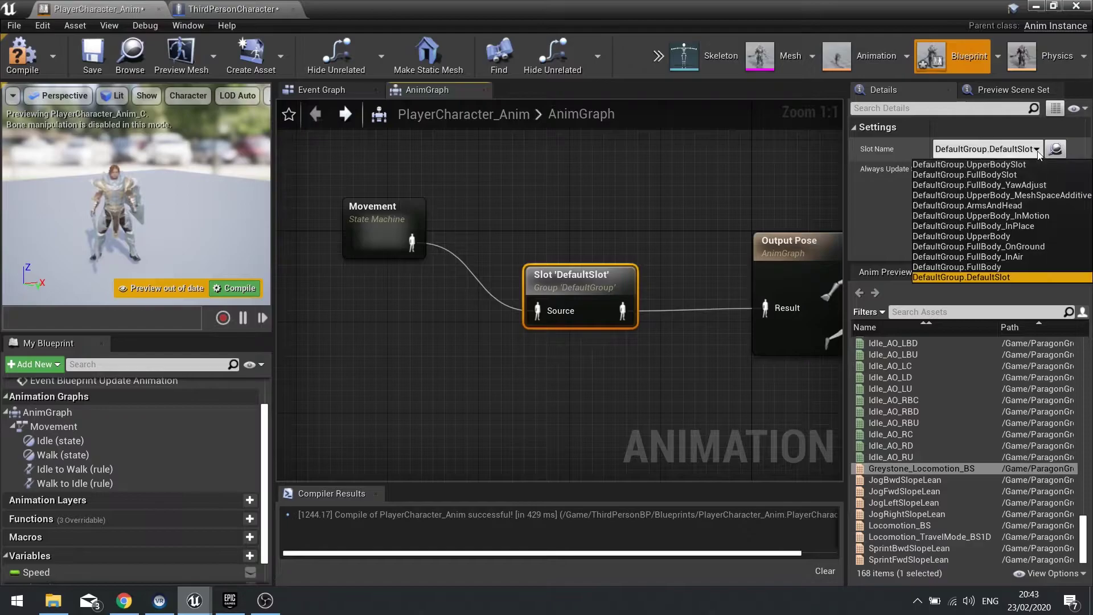
click(1001, 238)
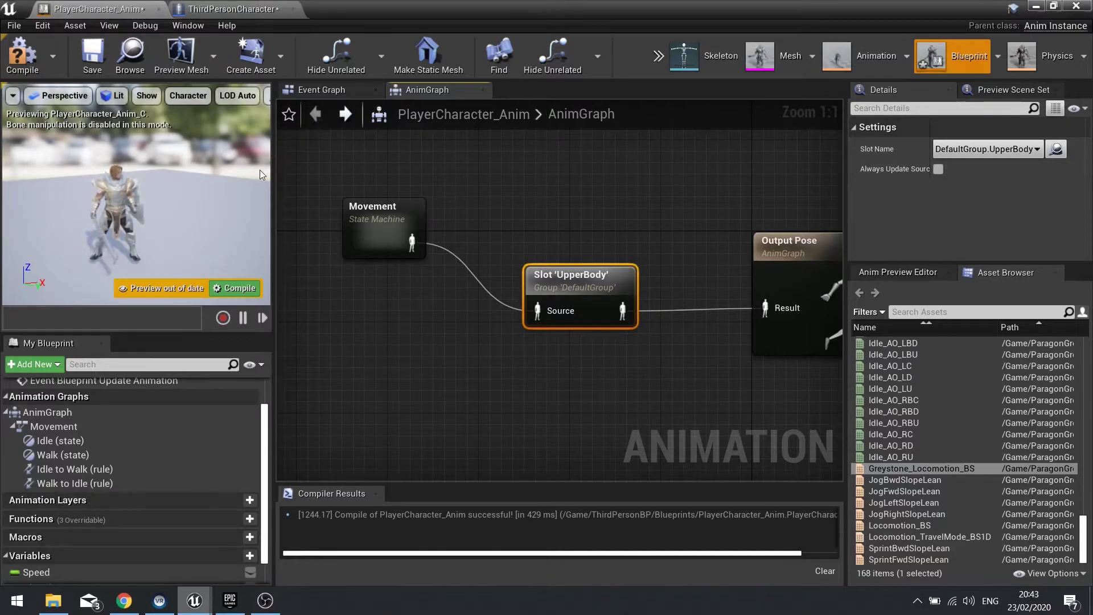
click(1029, 150)
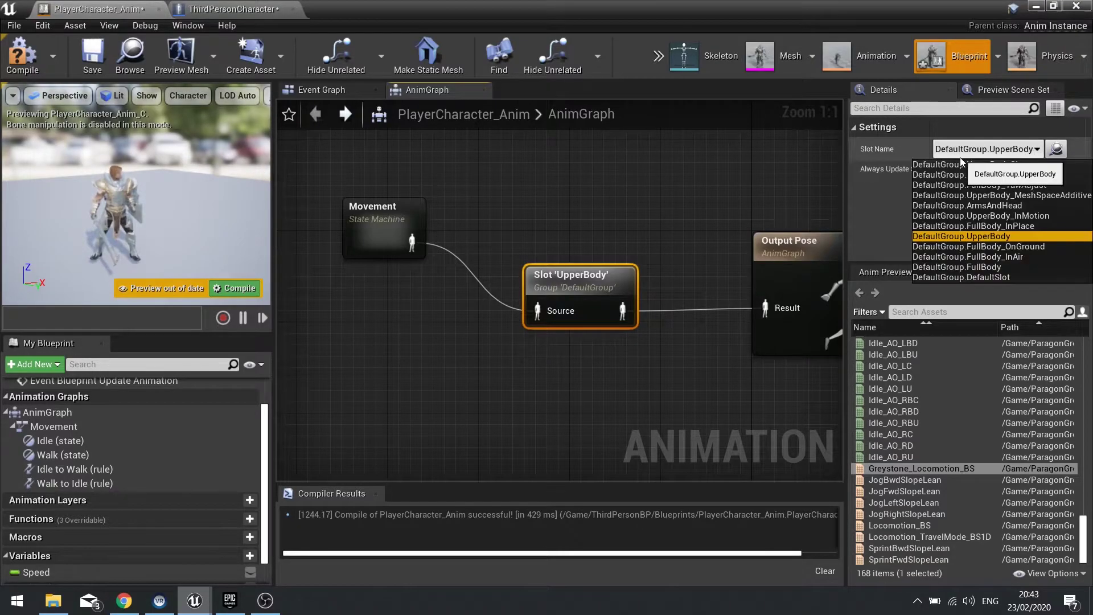
click(980, 277)
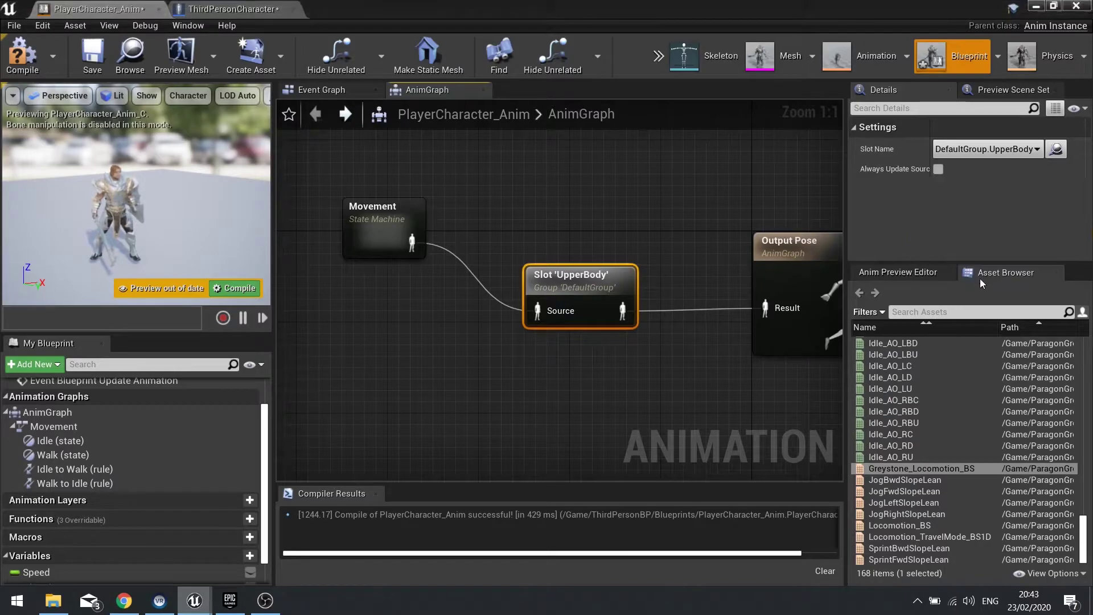
Step: Compile the animation blueprint and open the ParagonGreystone/Characters/Heroes/Greystone/Animations folder in the level editor's content browser
click(41, 57)
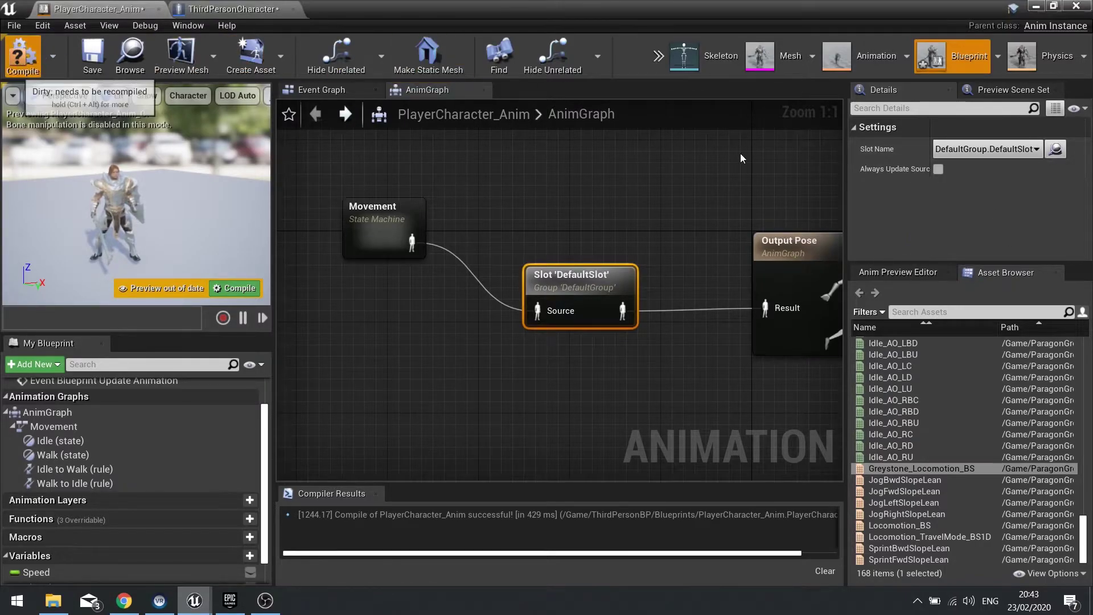
click(1037, 8)
click(276, 423)
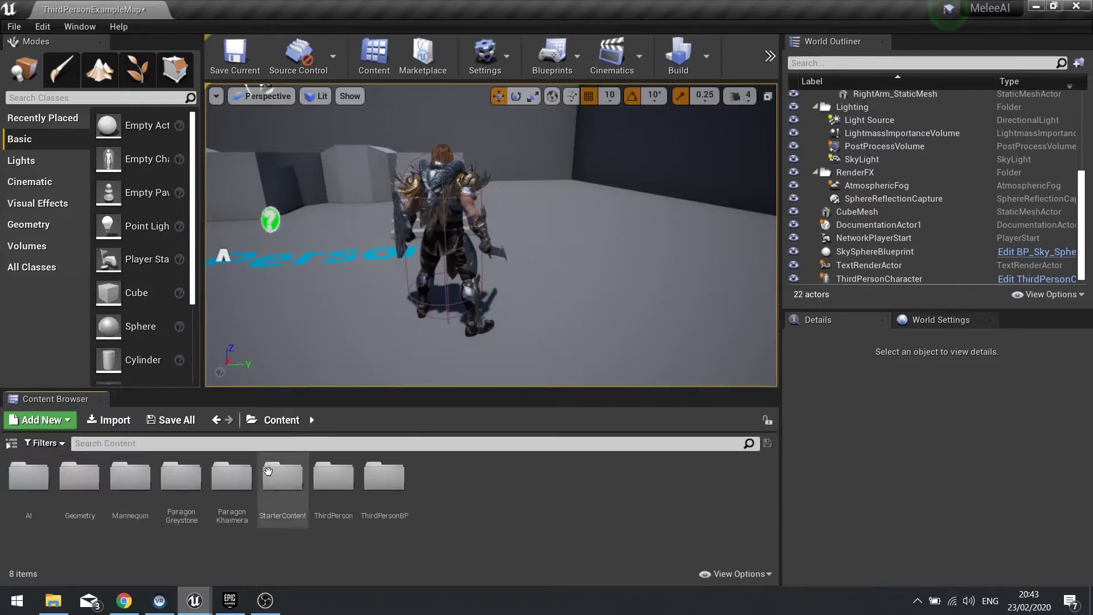
double_click(178, 484)
double_click(81, 508)
double_click(29, 484)
click(441, 420)
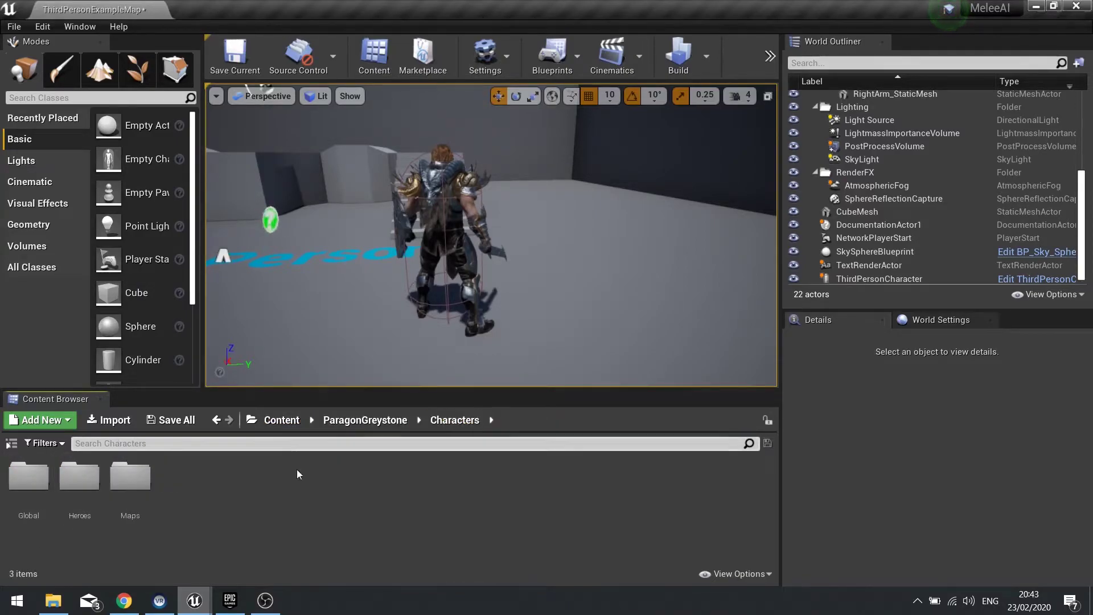
double_click(74, 481)
double_click(50, 512)
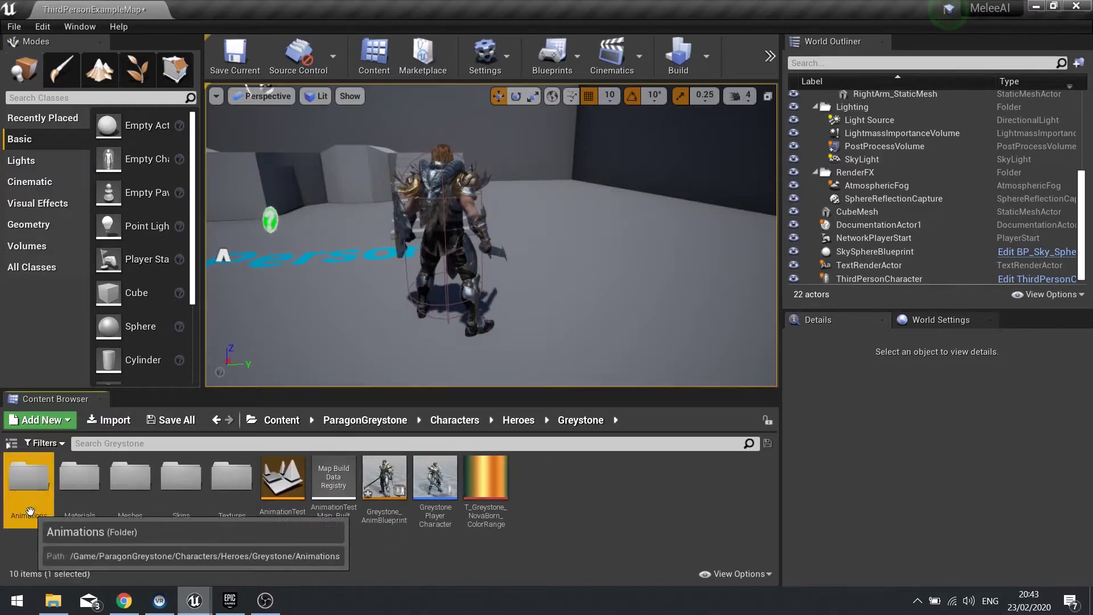
double_click(50, 513)
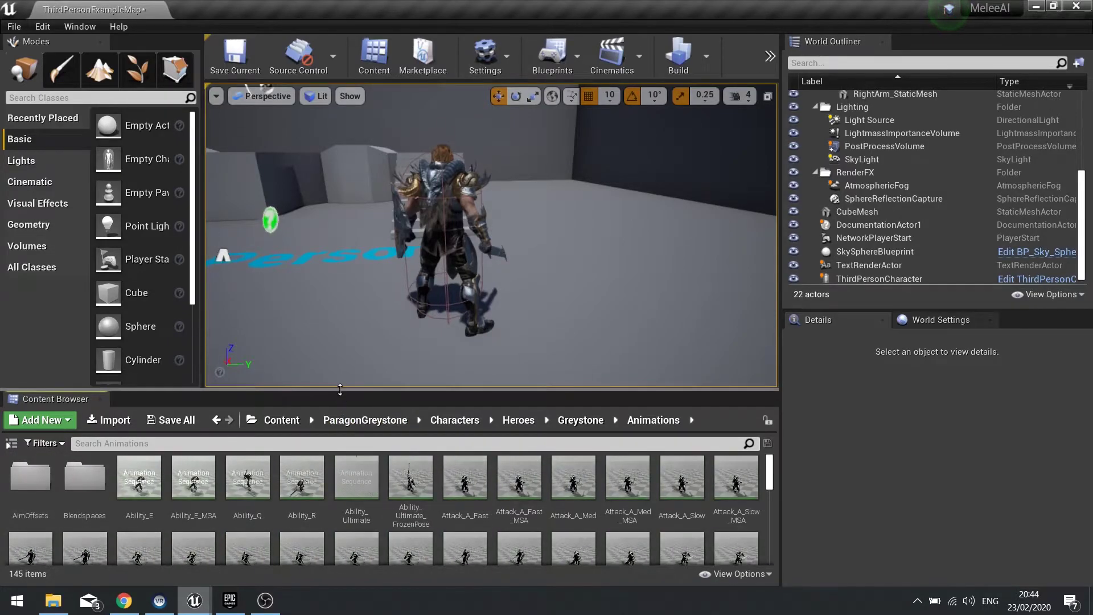
Step: Look through the Greystone animation assets for the primary attack montages
scroll(436, 531, down, 2)
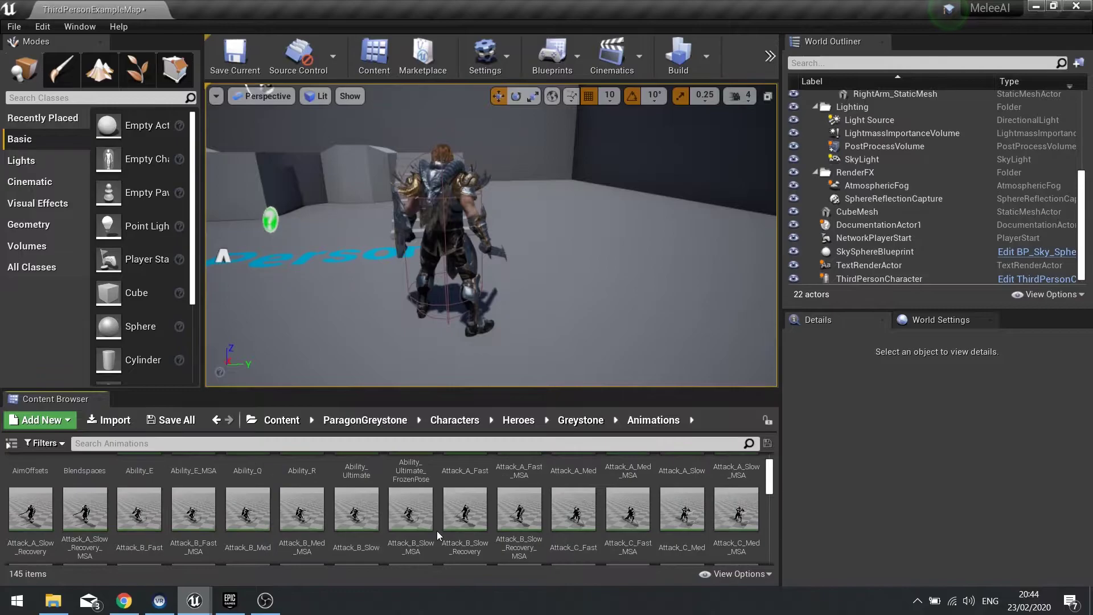
scroll(437, 531, down, 2)
scroll(437, 531, down, 6)
scroll(439, 530, down, 4)
scroll(439, 530, up, 3)
scroll(596, 525, up, 4)
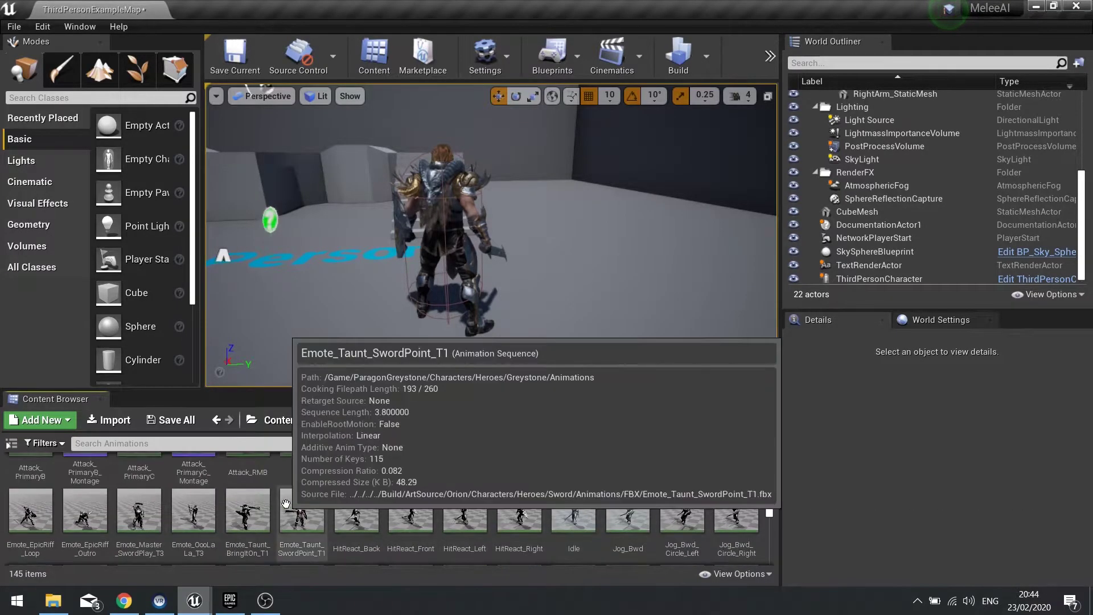
scroll(328, 506, up, 2)
scroll(91, 491, up, 2)
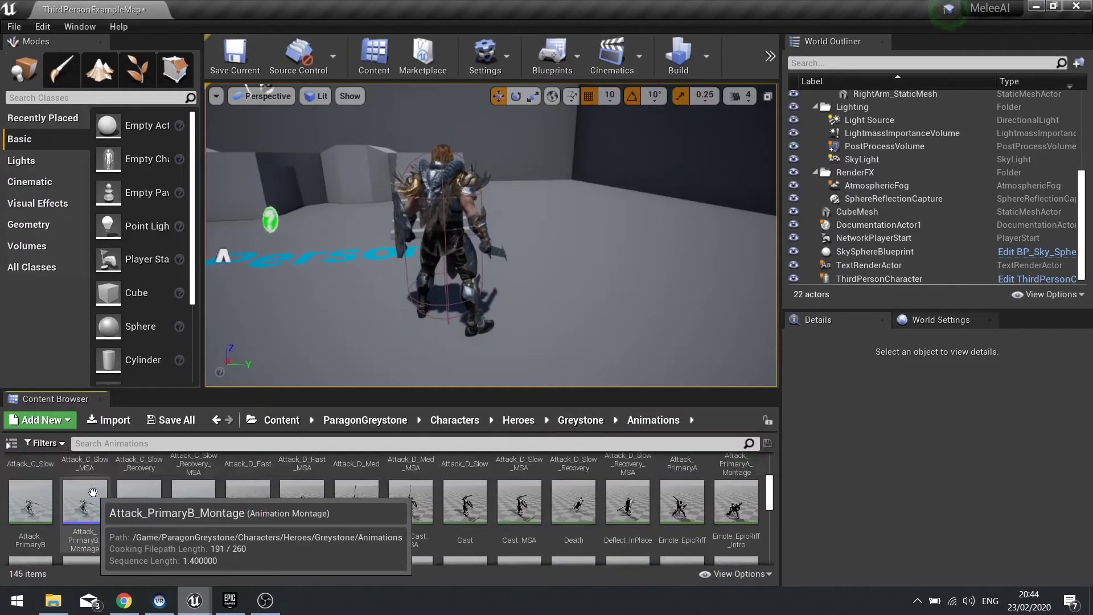
Step: Open Attack_PrimaryA_Montage, check its slot against the Anim Slot Manager, and close it together with the ThirdPersonCharacter blueprint
double_click(741, 467)
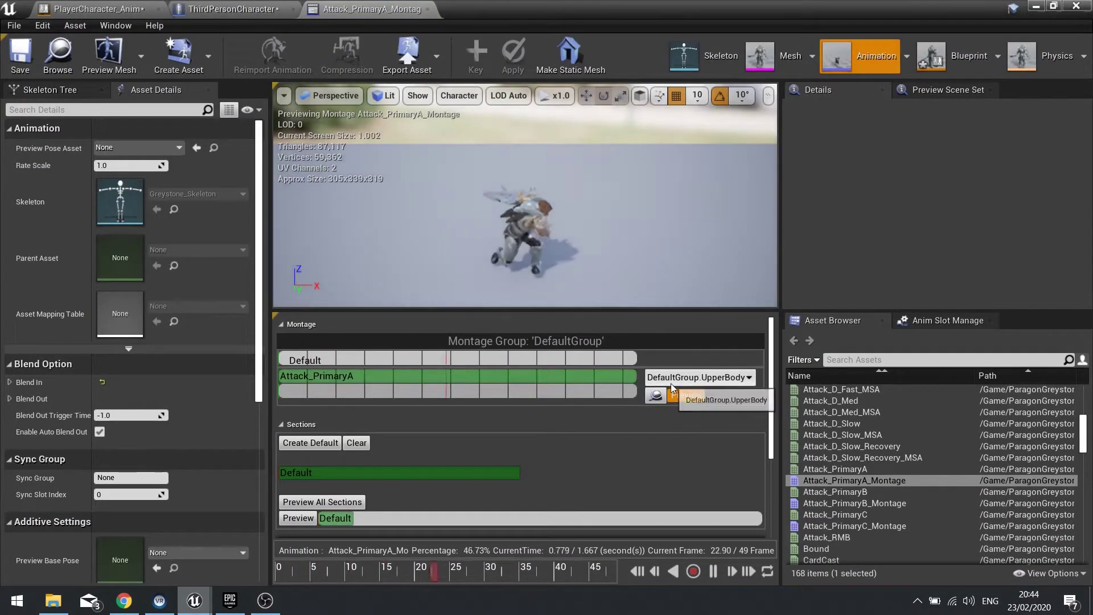
click(937, 320)
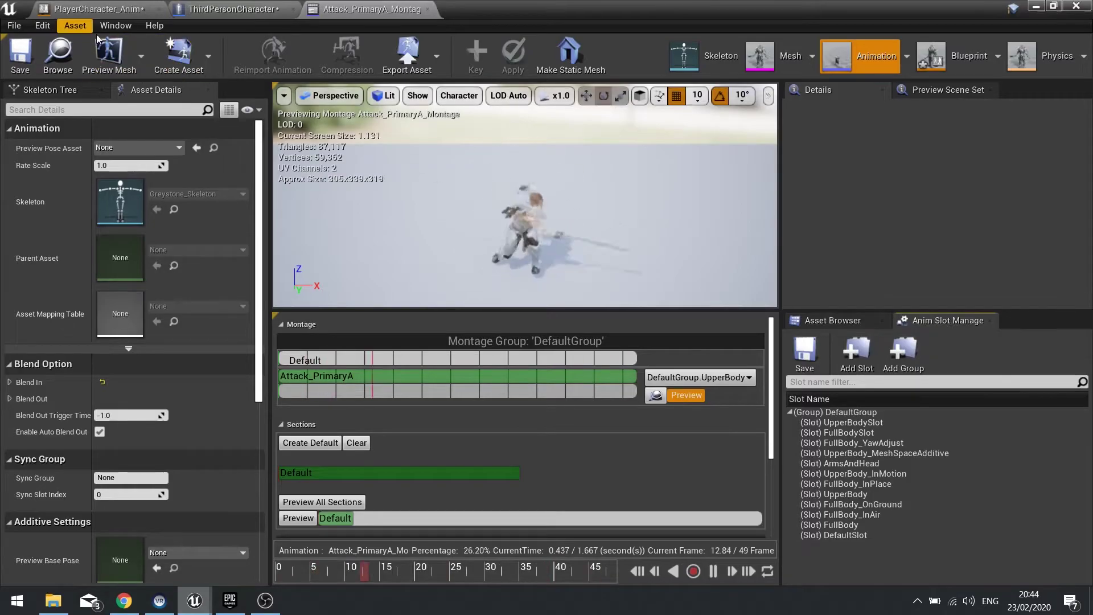
click(114, 26)
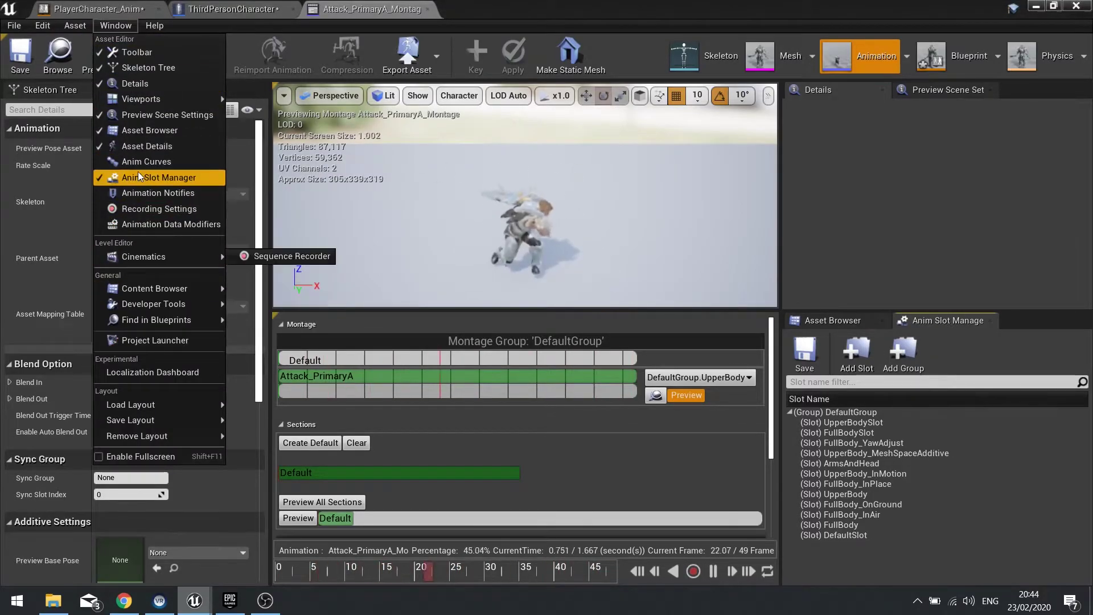
click(116, 27)
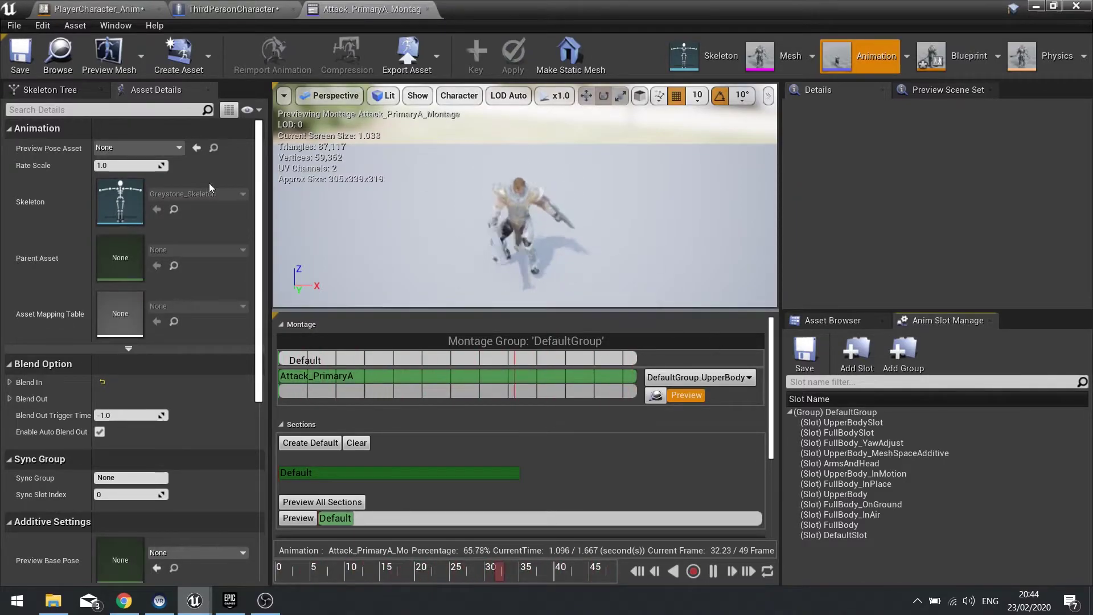
click(26, 63)
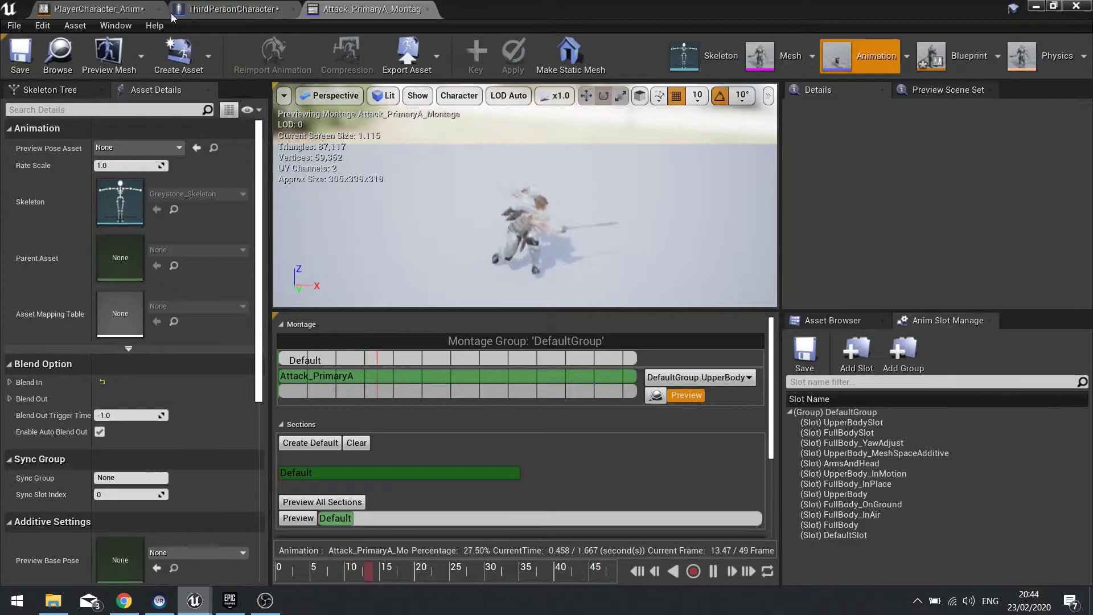
click(428, 9)
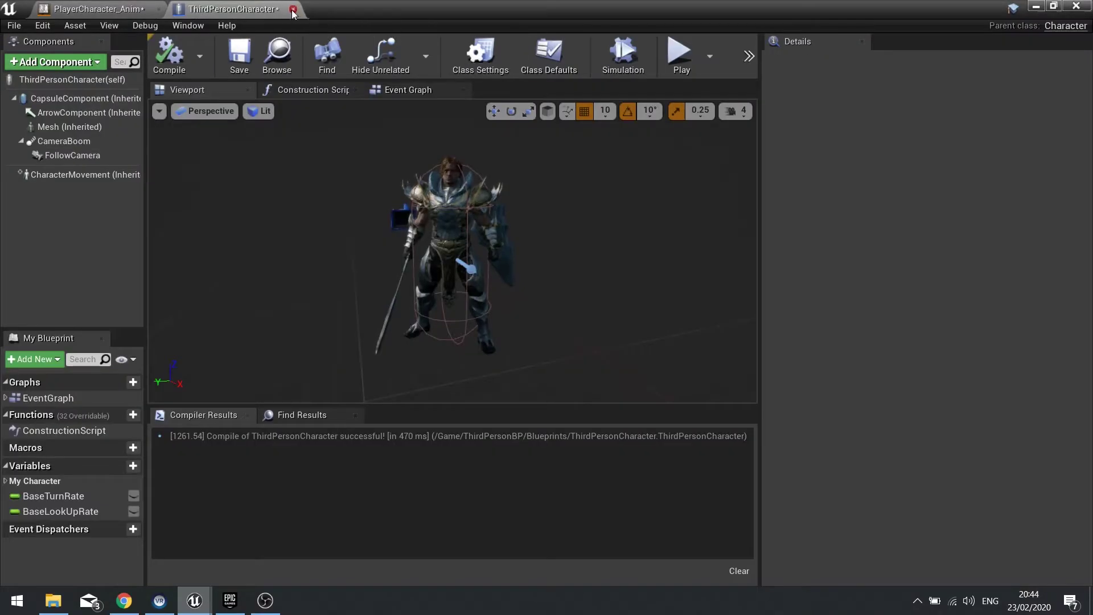
click(292, 10)
Step: Set the Slot node's slot name to DefaultGroup.UpperBody and compile the animation blueprint
drag(578, 284, 566, 272)
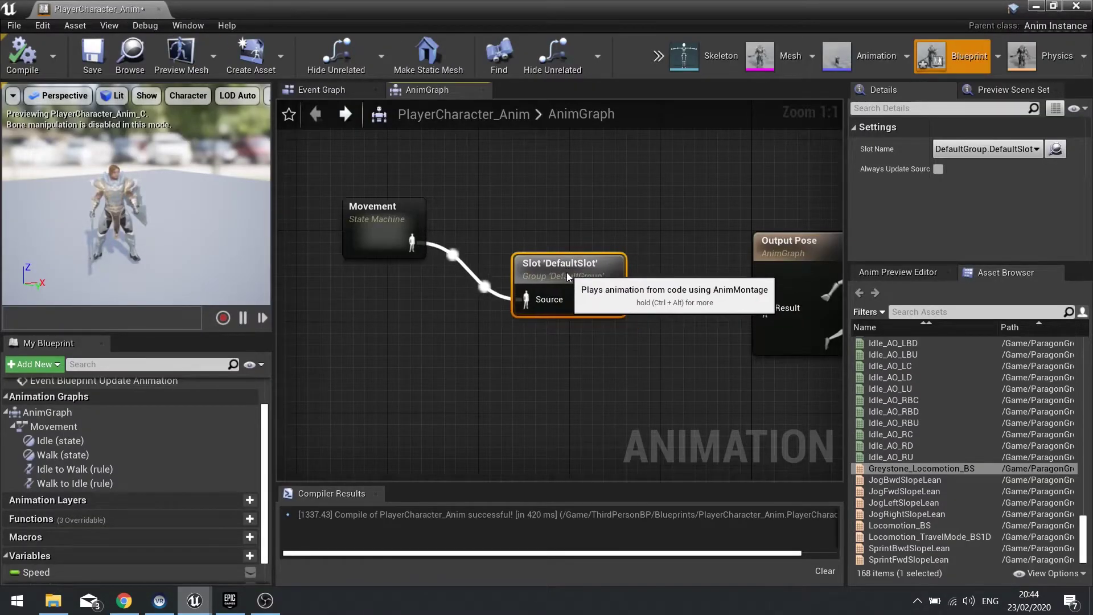
click(985, 152)
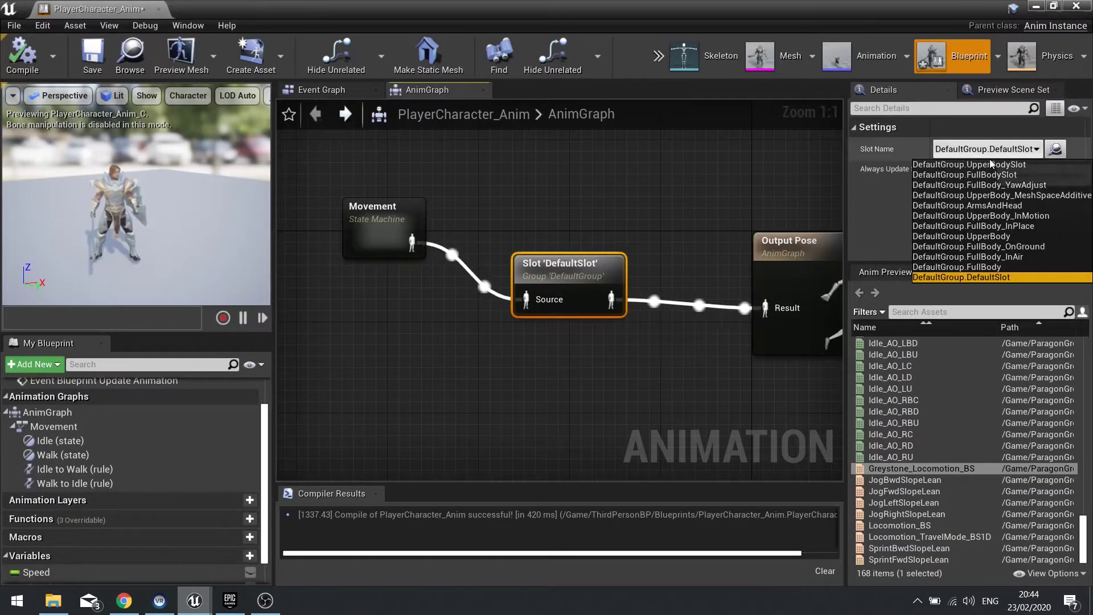
click(999, 235)
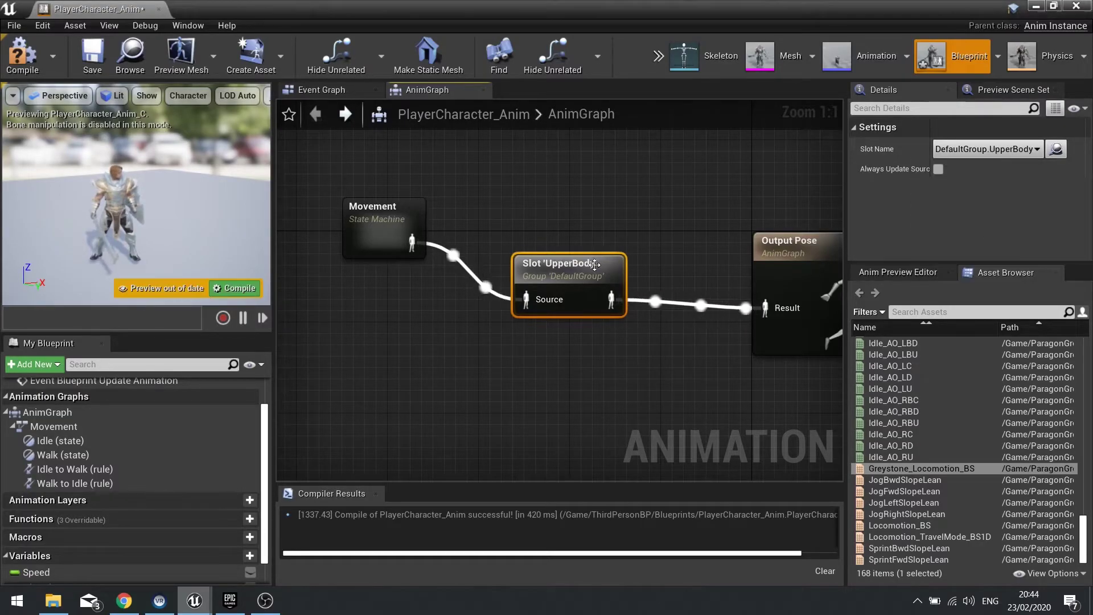
click(23, 62)
right_drag(392, 268, 436, 281)
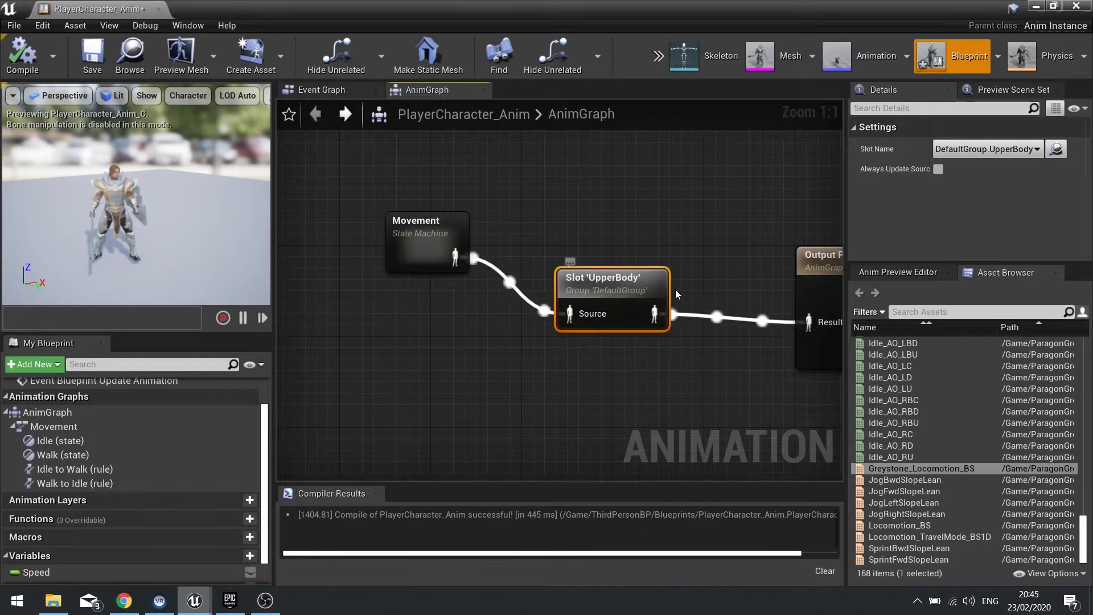
drag(412, 254, 391, 236)
right_drag(603, 295, 461, 281)
drag(461, 281, 446, 209)
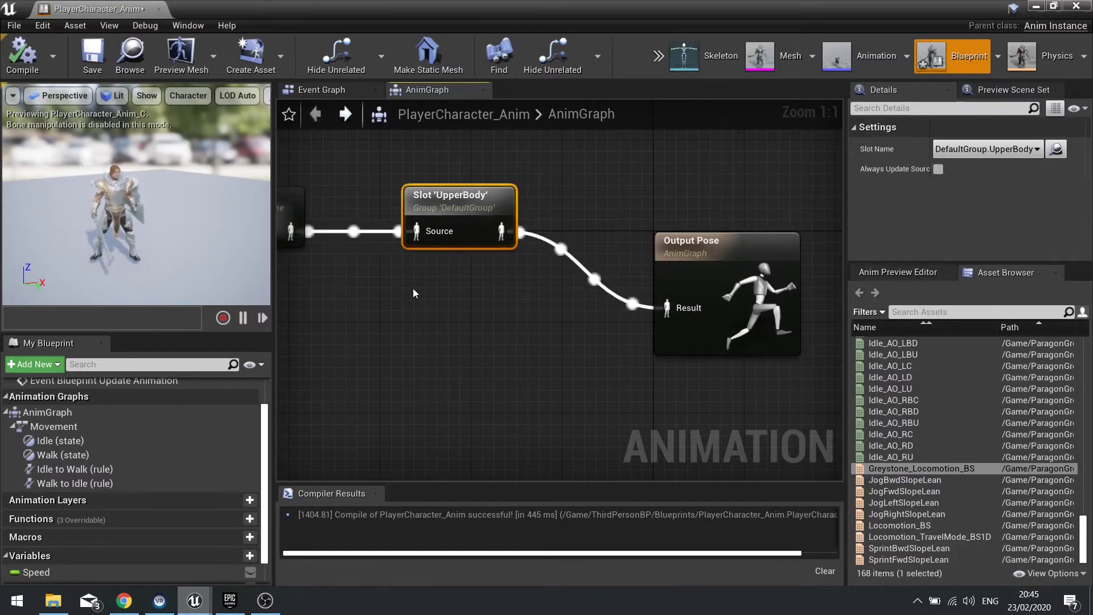
right_drag(423, 289, 536, 286)
drag(581, 209, 558, 278)
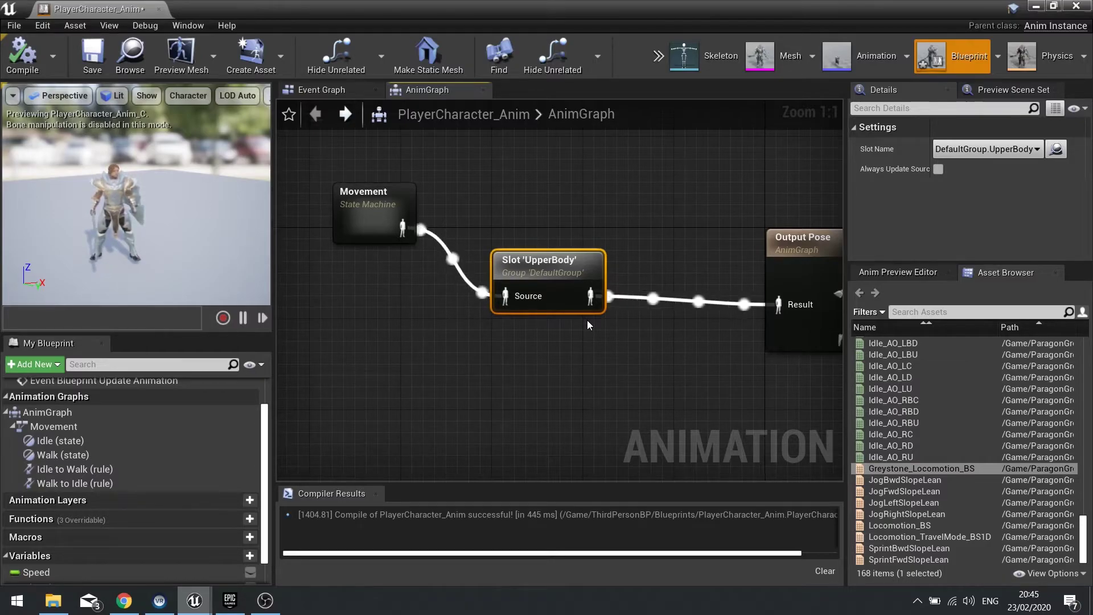
right_drag(541, 316, 564, 318)
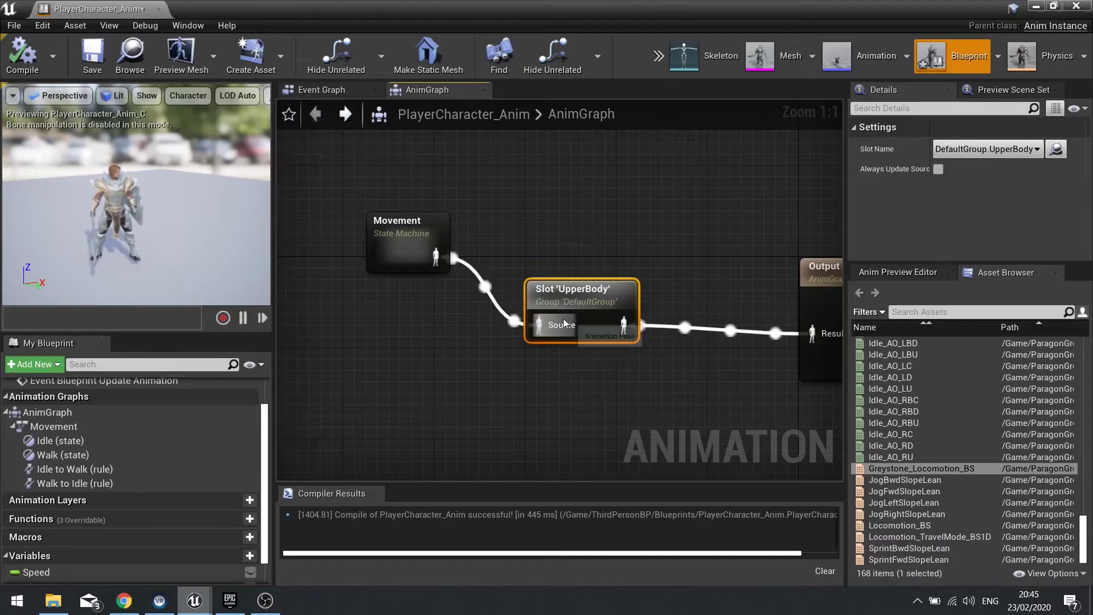
drag(563, 317, 565, 243)
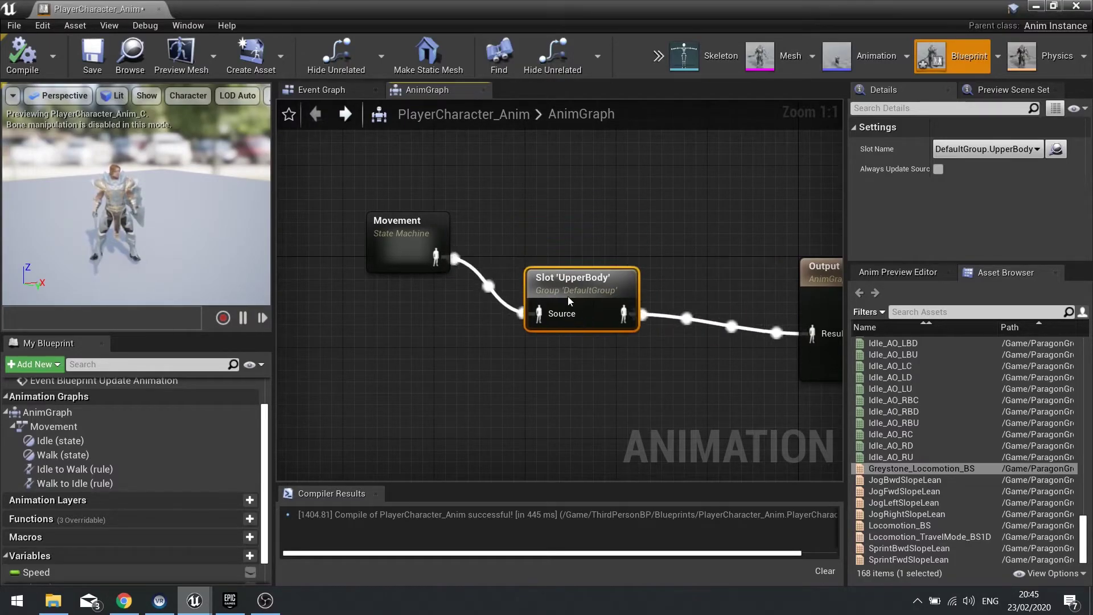
drag(568, 296, 553, 314)
right_drag(538, 255, 575, 318)
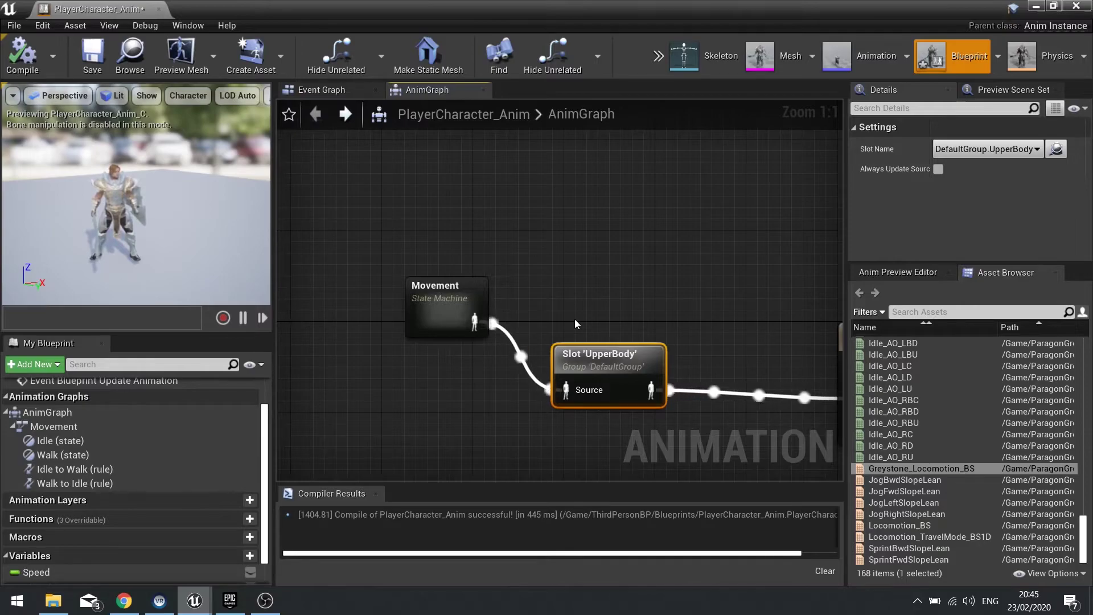
Step: Move the Movement state machine well above the Slot node and feed its output into a new saved cached pose
drag(459, 328, 458, 214)
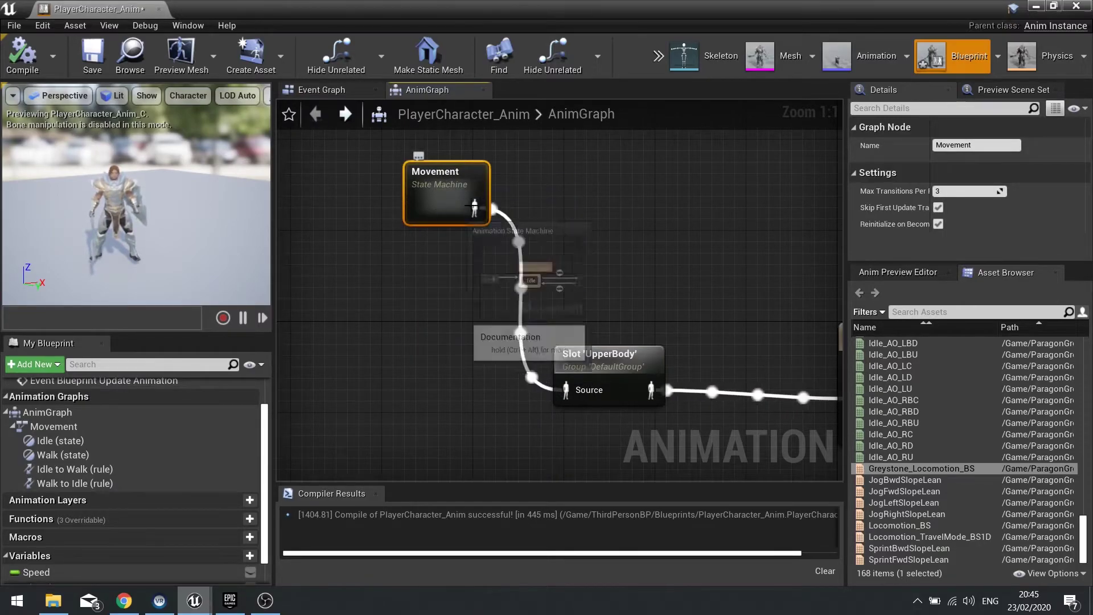
drag(495, 210, 574, 212)
text(cache)
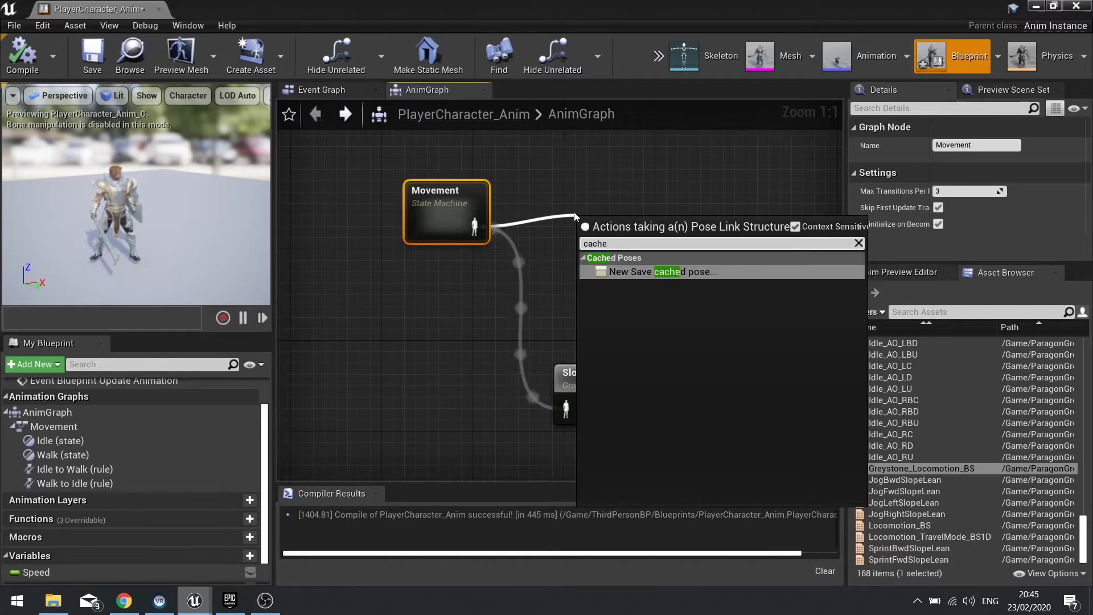
key(Return)
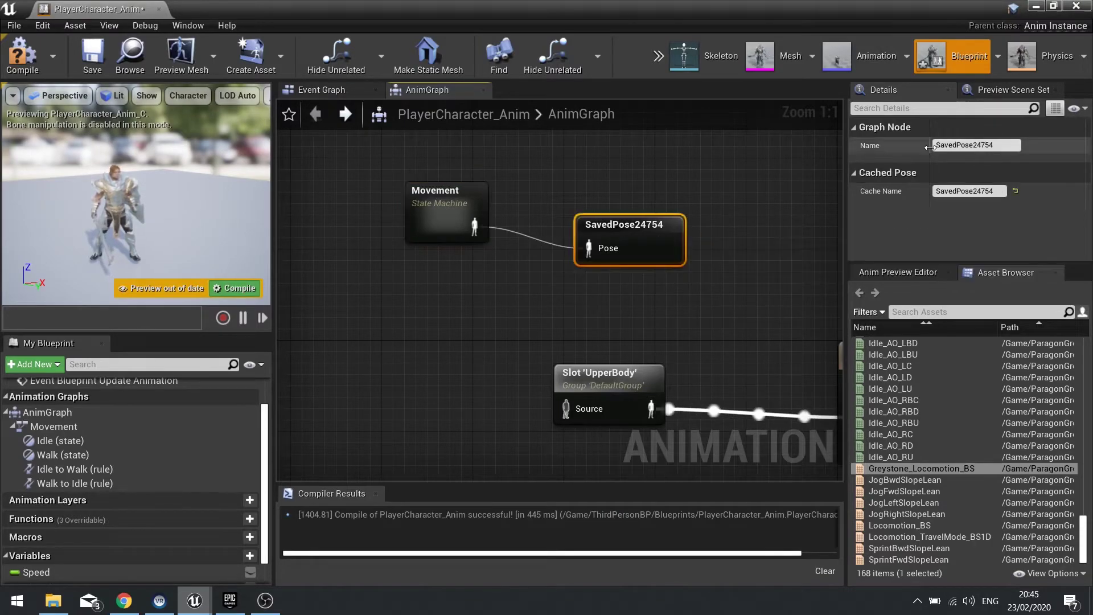
Step: Rename the saved cached pose node as MovementCache
click(1007, 144)
text(MovementCache)
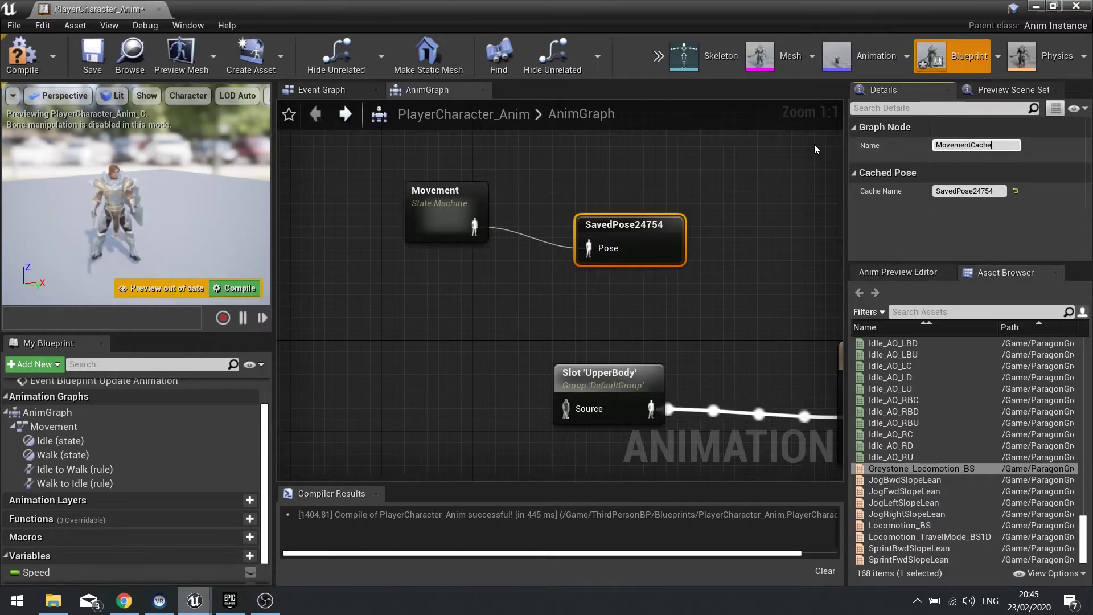
key(Return)
drag(674, 224, 668, 213)
Step: Add a Use cached pose 'MovementCache' node below the Movement state machine and place a copy of it underneath
right_drag(340, 359, 534, 277)
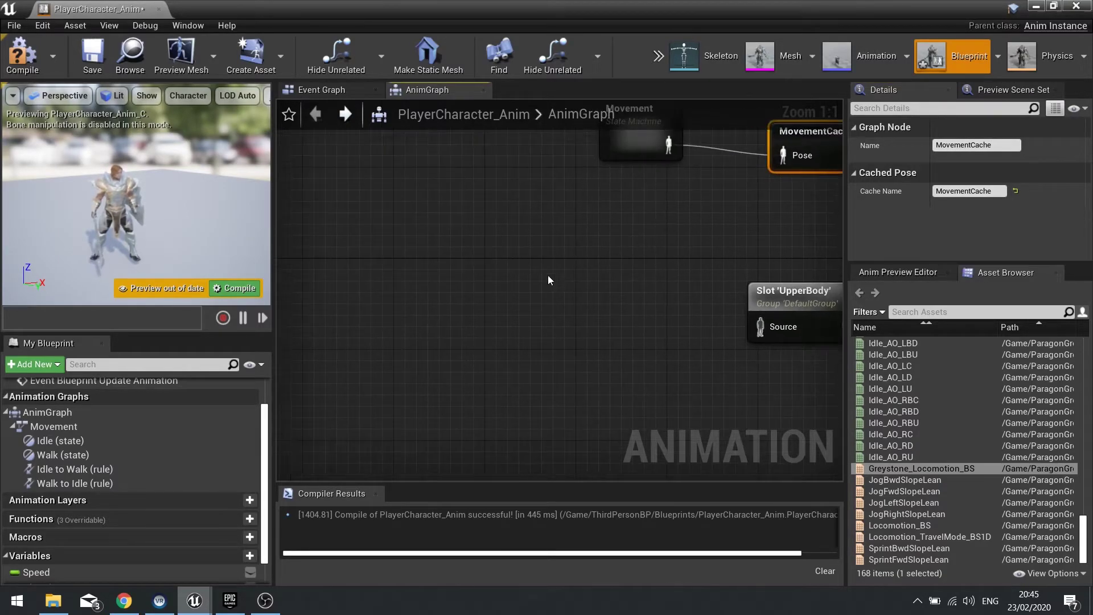
right_click(524, 281)
text(cache)
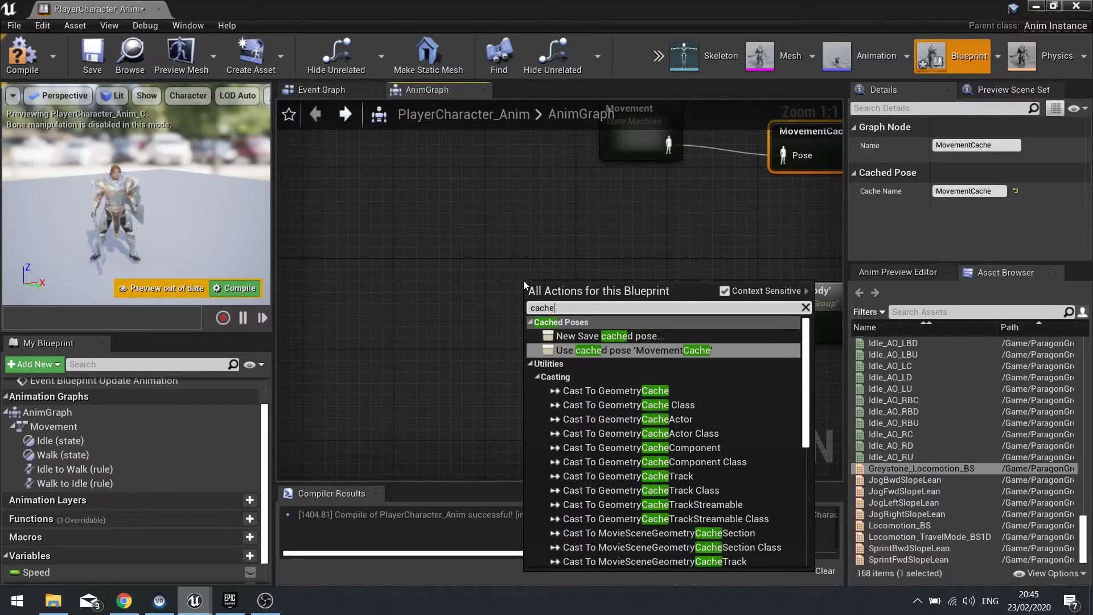
click(640, 350)
drag(632, 314, 451, 279)
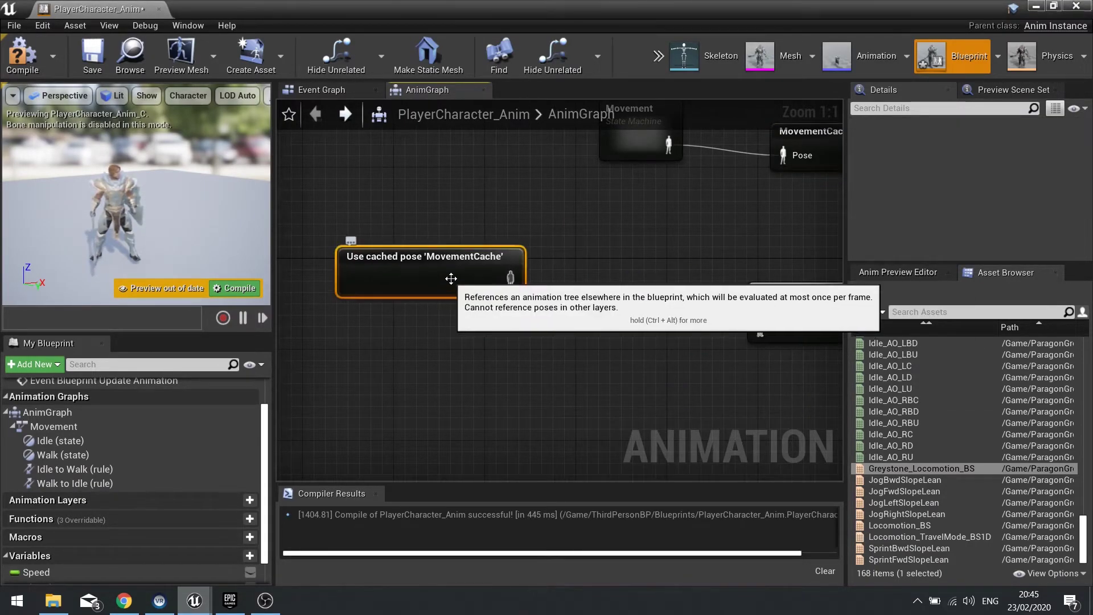
key(ctrl+c)
key(ctrl+v)
drag(521, 323, 408, 405)
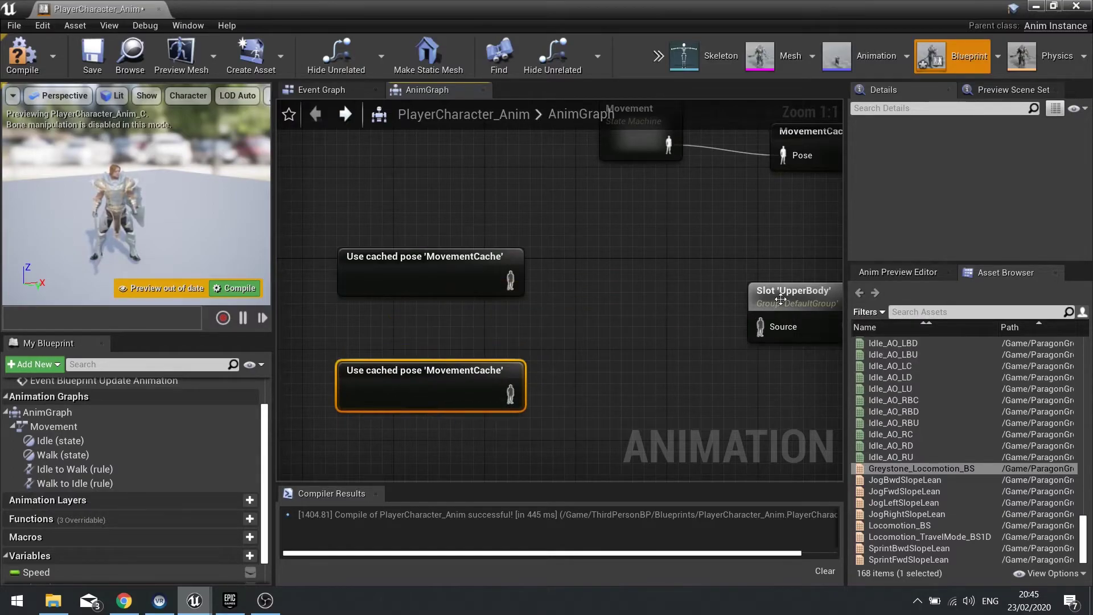
Step: Place the Slot 'UpperBody' node beside the lower cached pose node and connect that pose to the slot's Source
drag(777, 307, 637, 384)
drag(458, 281, 640, 283)
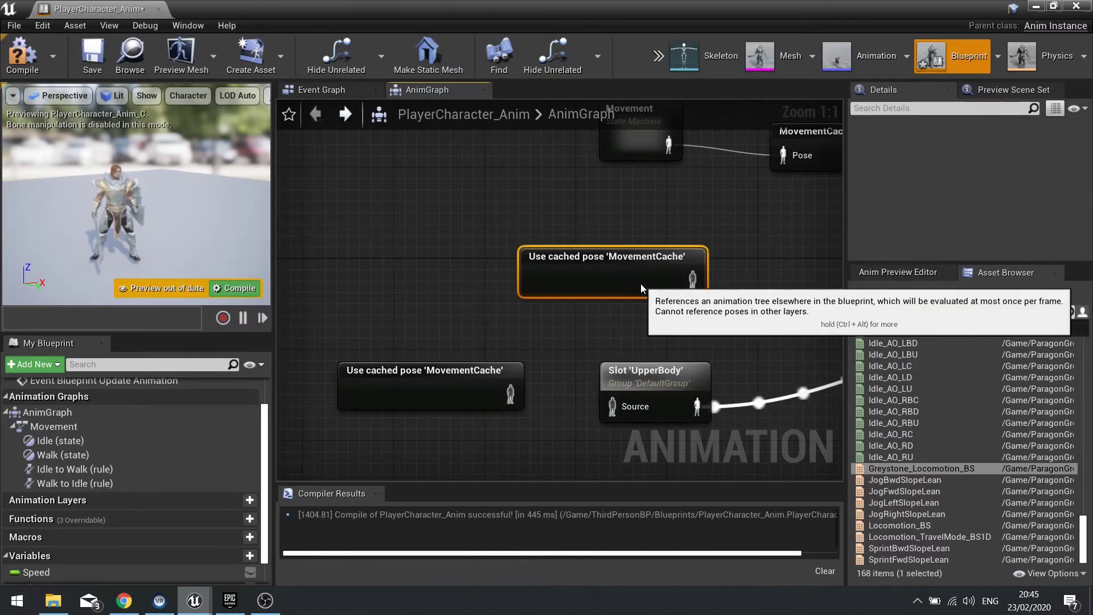
right_drag(632, 318, 610, 250)
drag(489, 323, 610, 335)
drag(628, 310, 617, 299)
right_drag(616, 300, 455, 284)
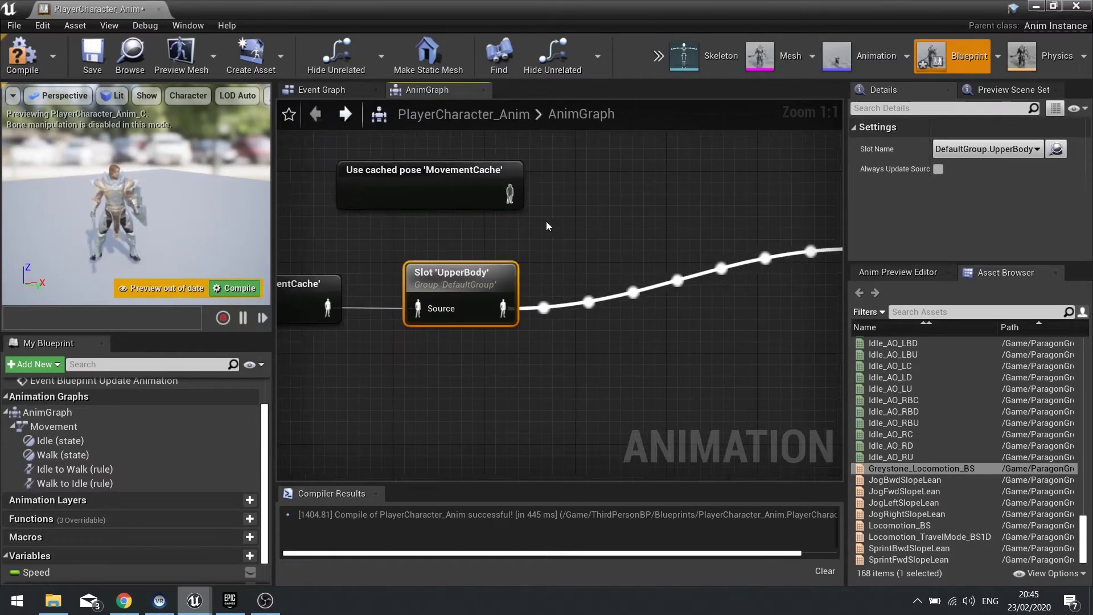
Step: Add a Layered blend per bone node with the upper 'MovementCache' cached pose feeding its Base Pose
click(490, 196)
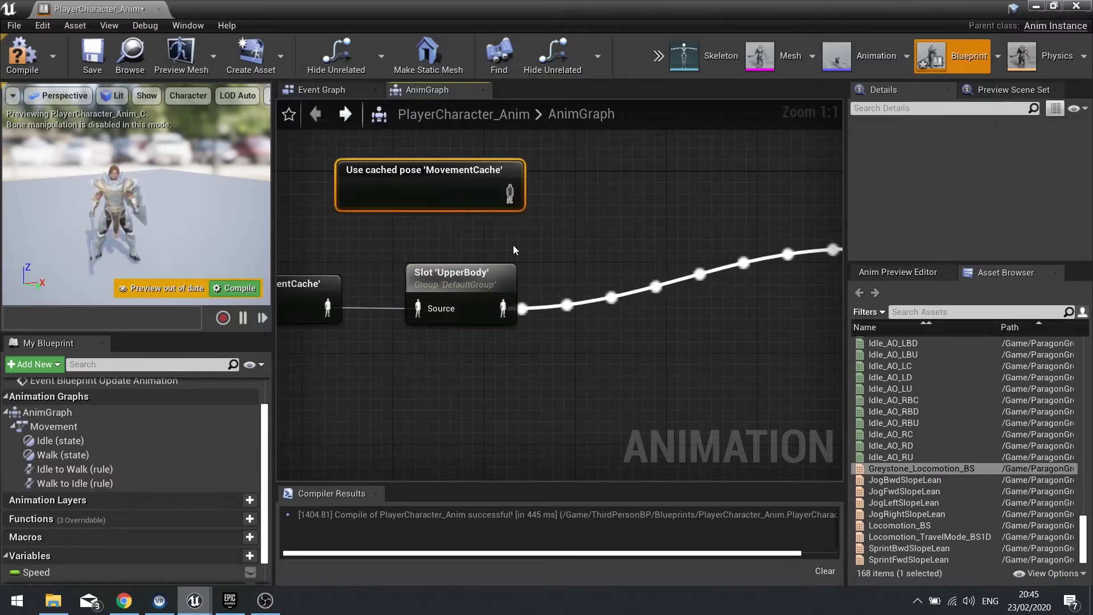
right_drag(347, 191, 480, 137)
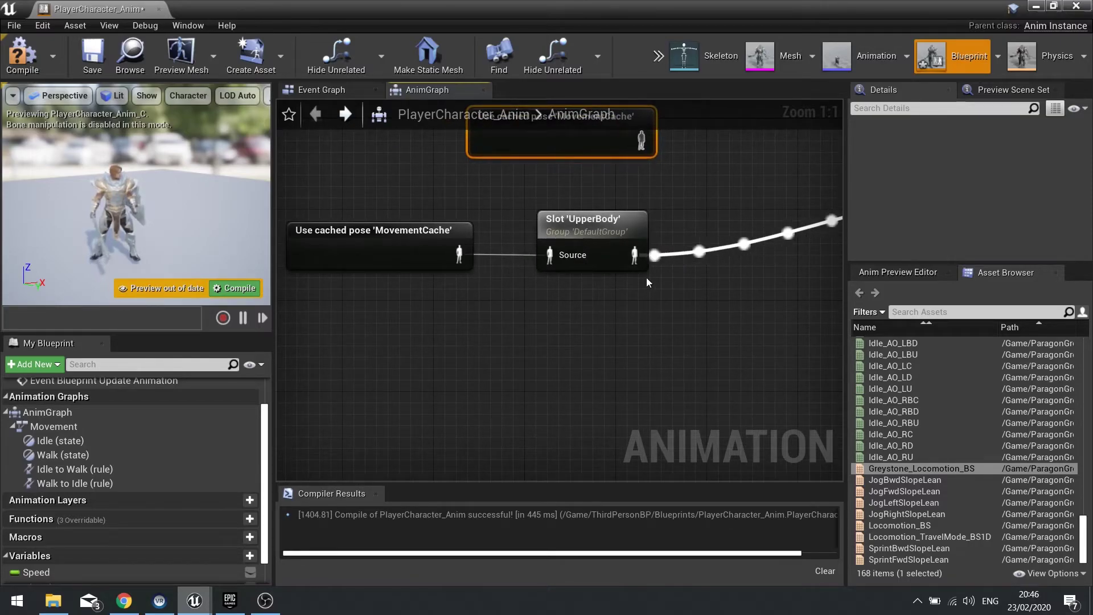
right_drag(676, 208, 495, 258)
drag(459, 188, 535, 257)
text(layred)
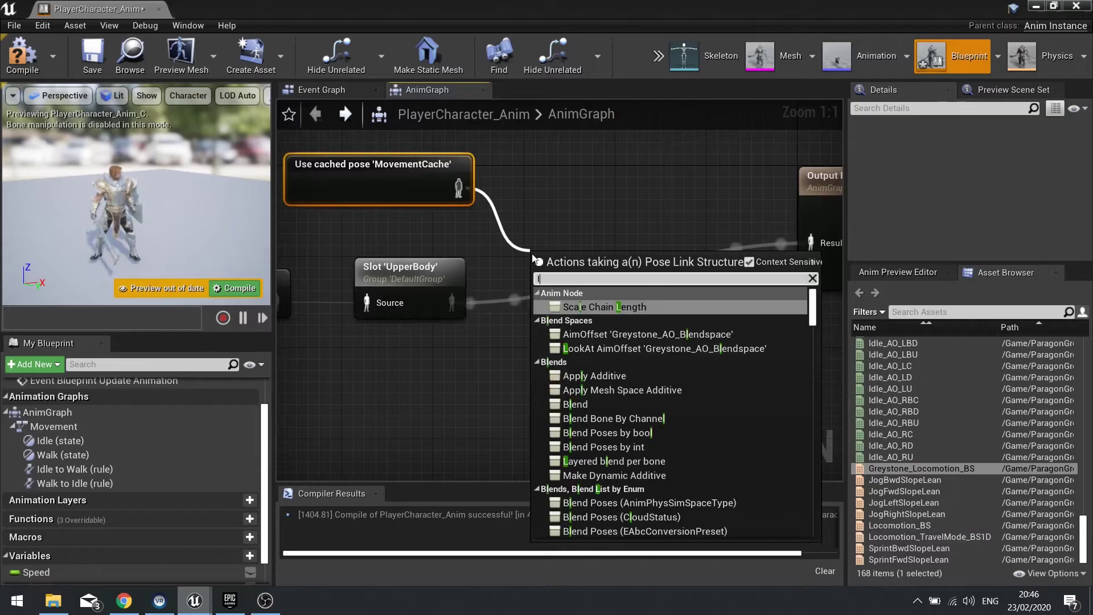
key(BackSpace)
key(BackSpace)
key(BackSpace)
key(BackSpace)
key(BackSpace)
key(BackSpace)
text(laye)
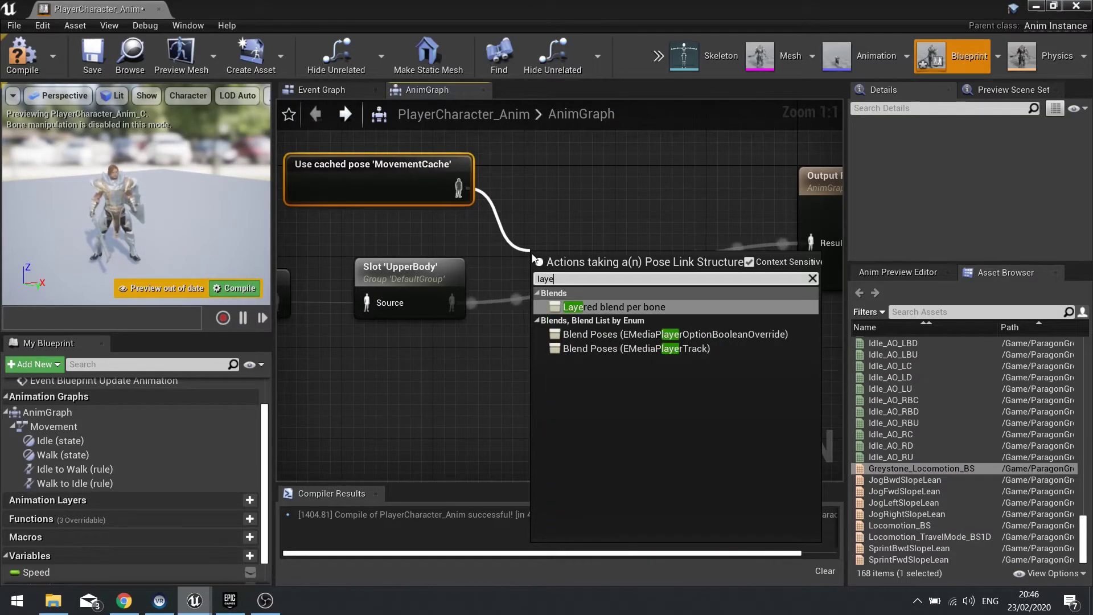
click(611, 311)
Step: Tidy the blend and upper cached pose nodes, and connect the Slot 'UpperBody' output to Blend Poses 0
drag(611, 247, 611, 222)
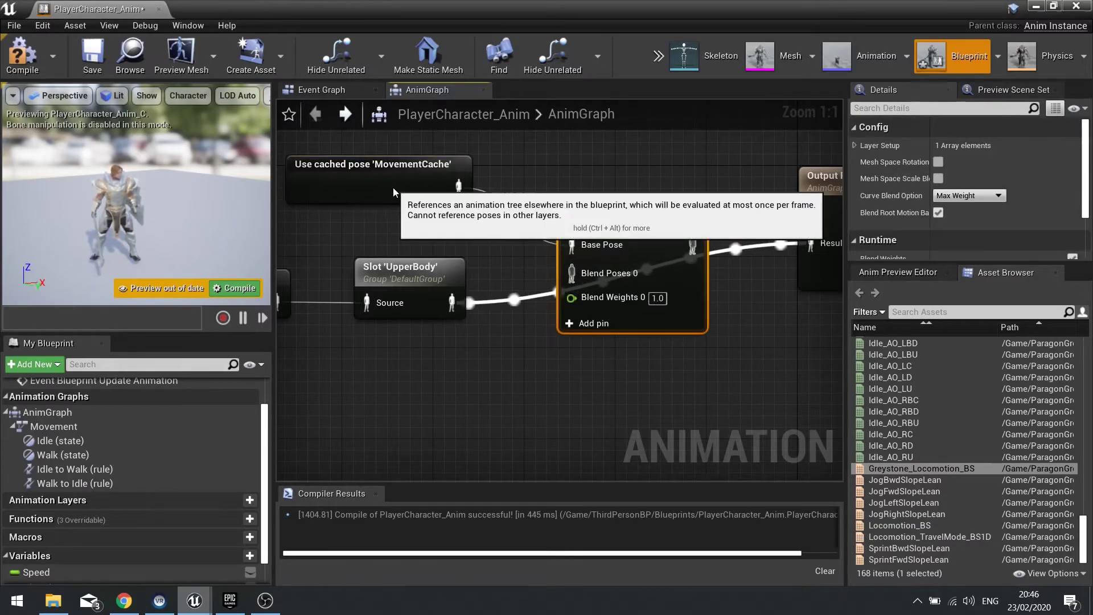
mouse_move(394, 186)
mouse_down()
mouse_move(403, 184)
mouse_move(383, 175)
mouse_up()
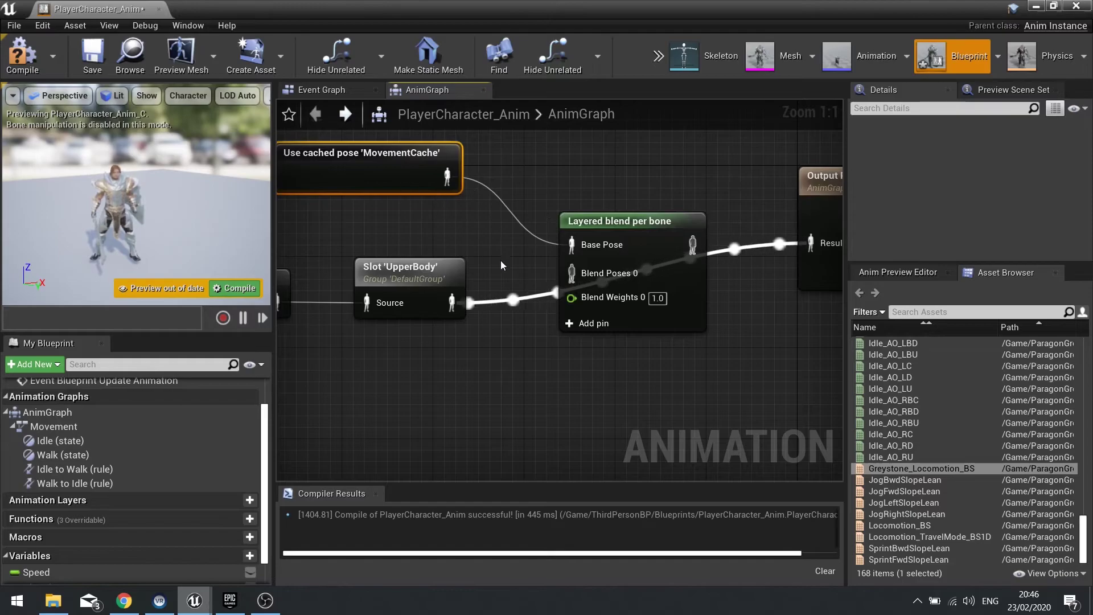
drag(572, 274, 452, 302)
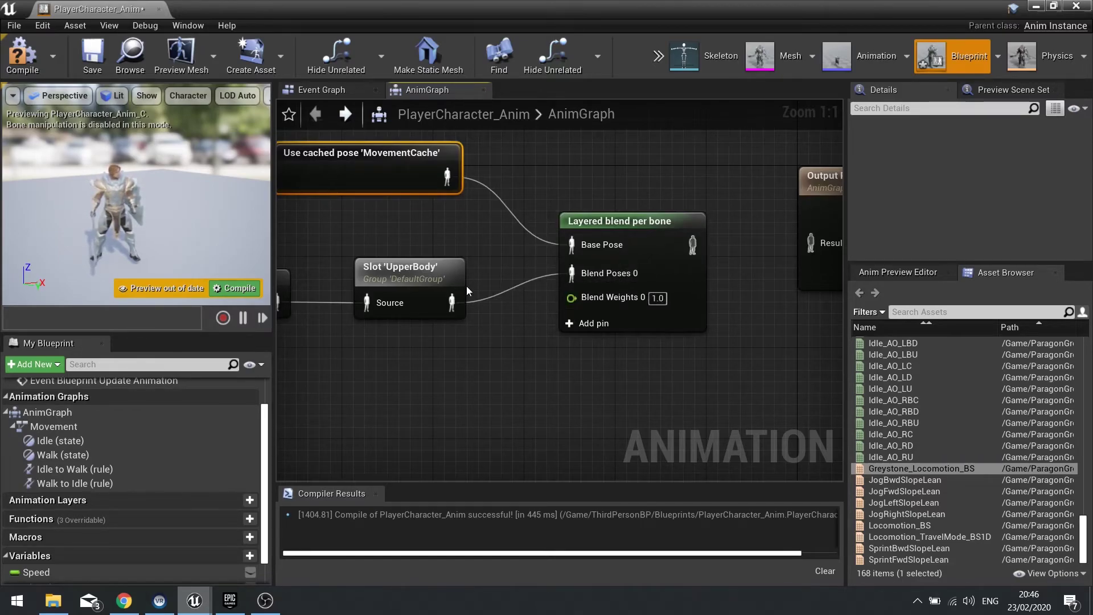
Step: Open the Greystone skeleton and examine its bone hierarchy to locate the bone where the upper body begins
click(648, 226)
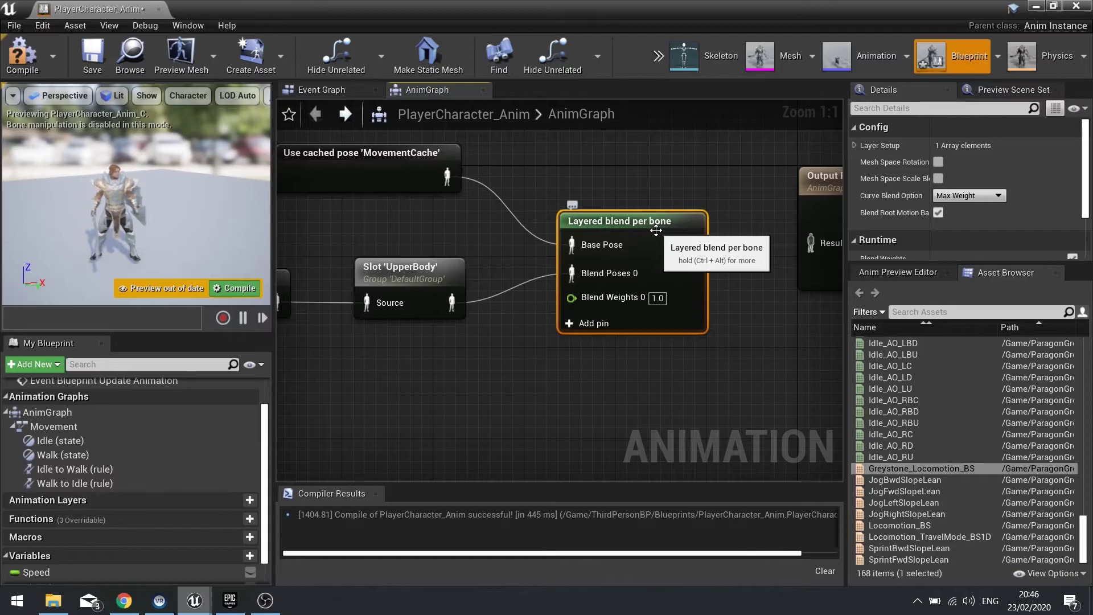
click(729, 57)
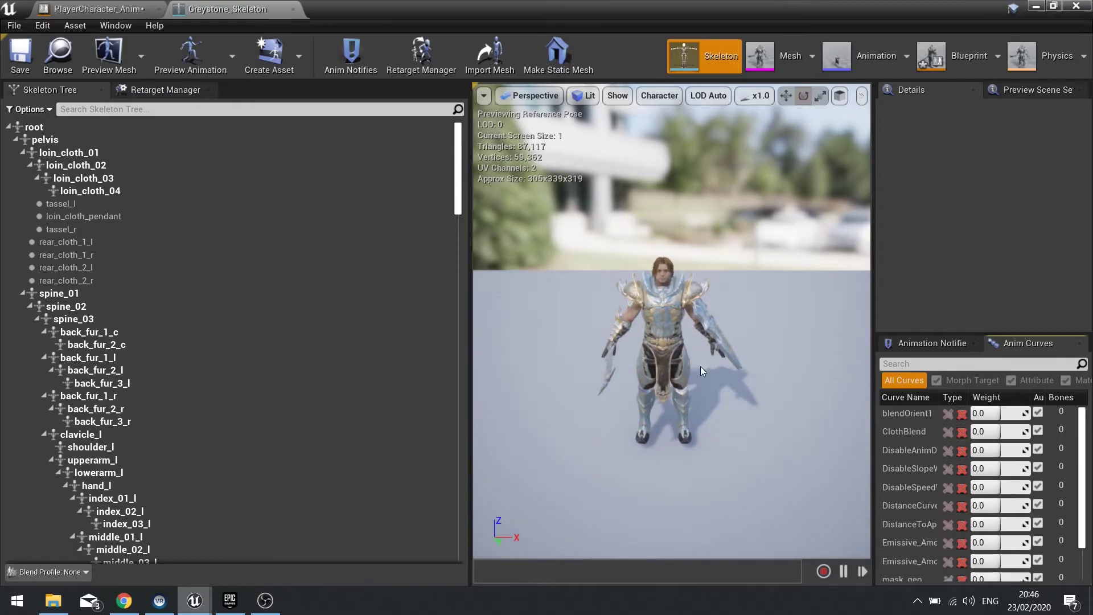
scroll(173, 433, down, 5)
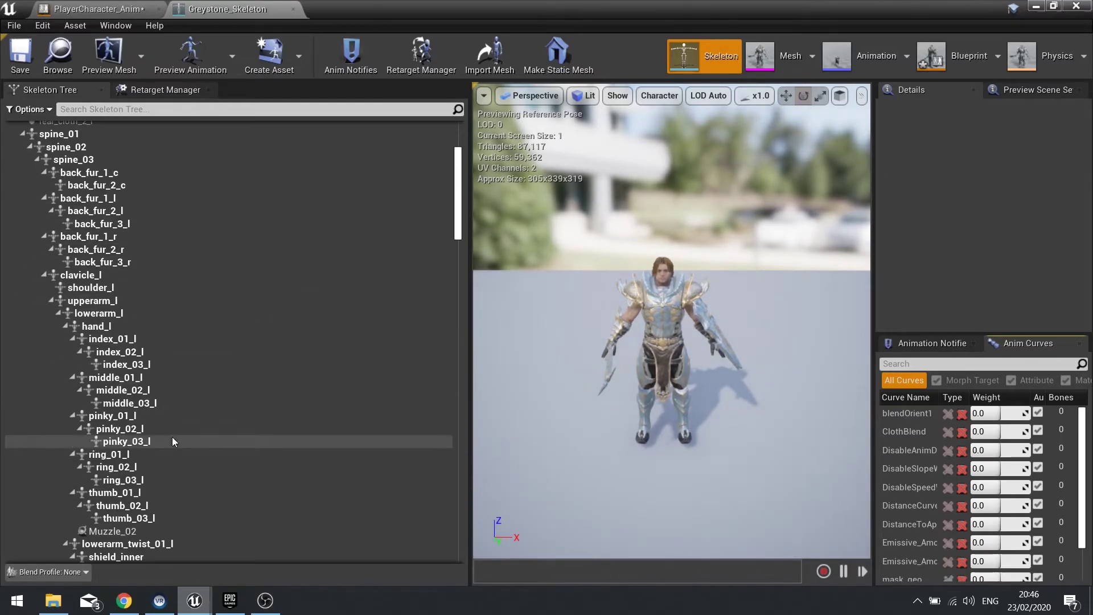
scroll(172, 437, down, 15)
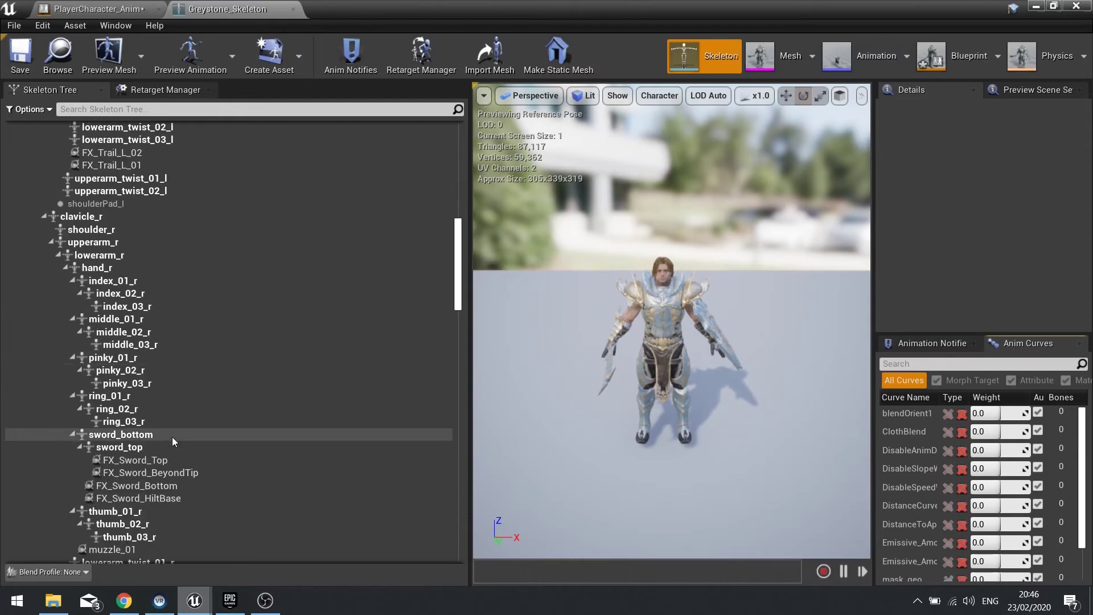
scroll(172, 437, down, 9)
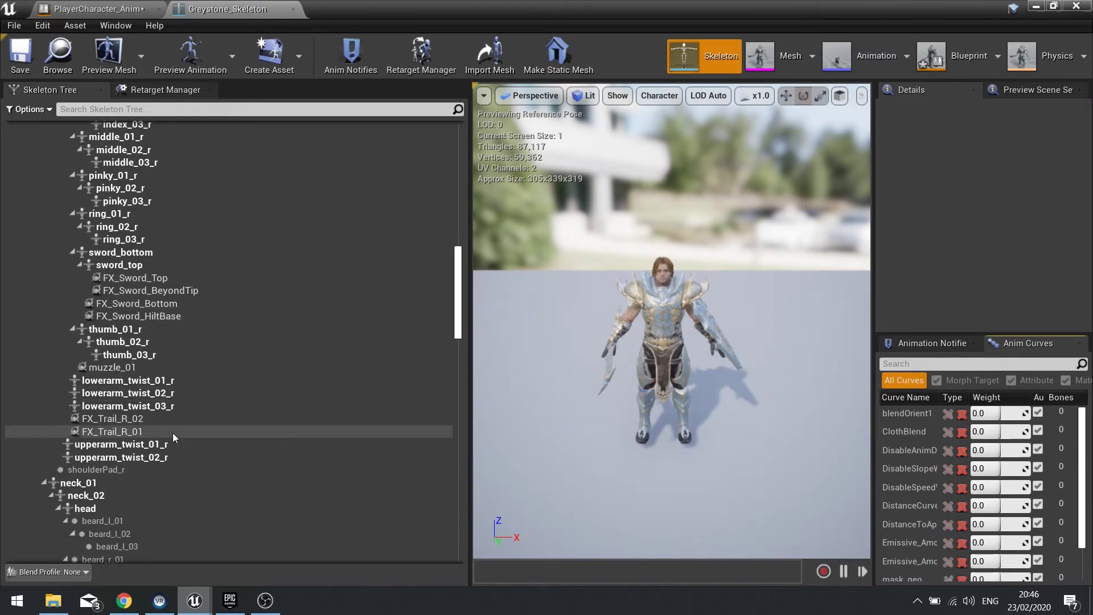
scroll(174, 431, down, 18)
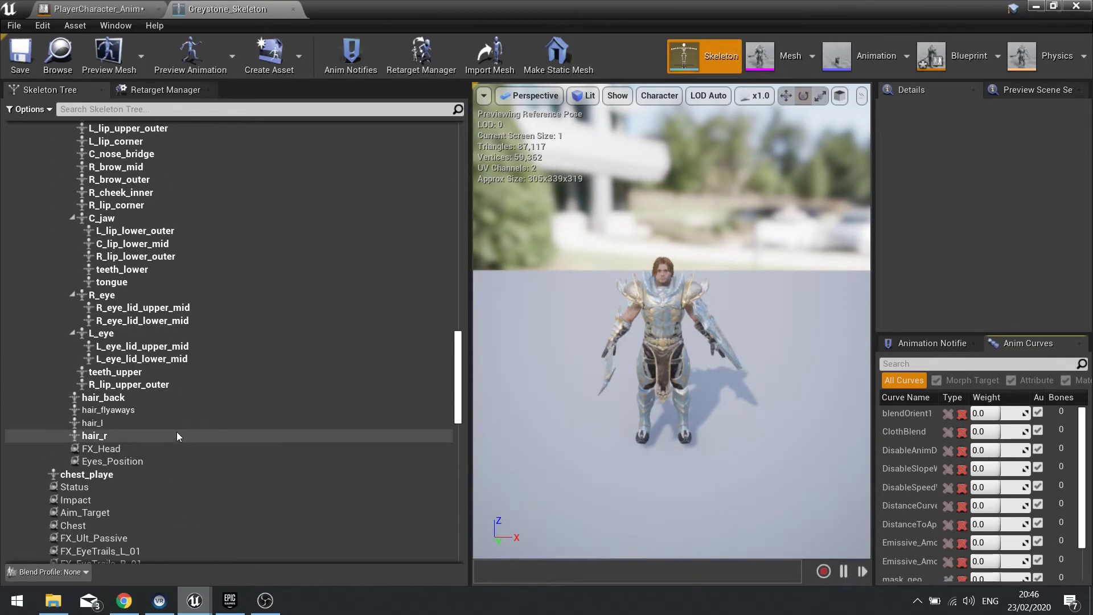
scroll(177, 431, down, 7)
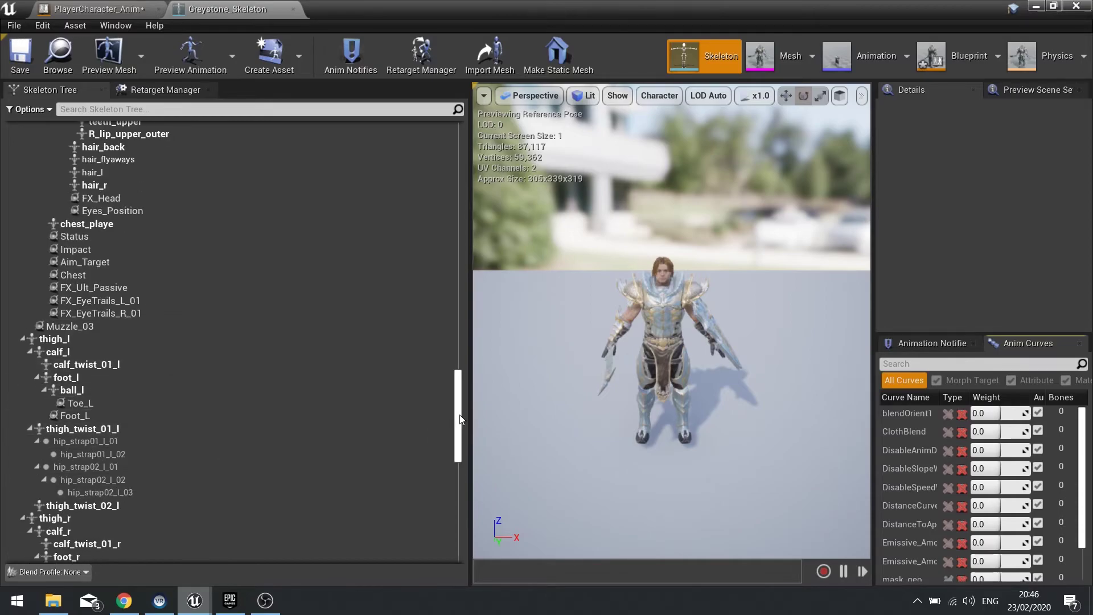
scroll(461, 429, down, 20)
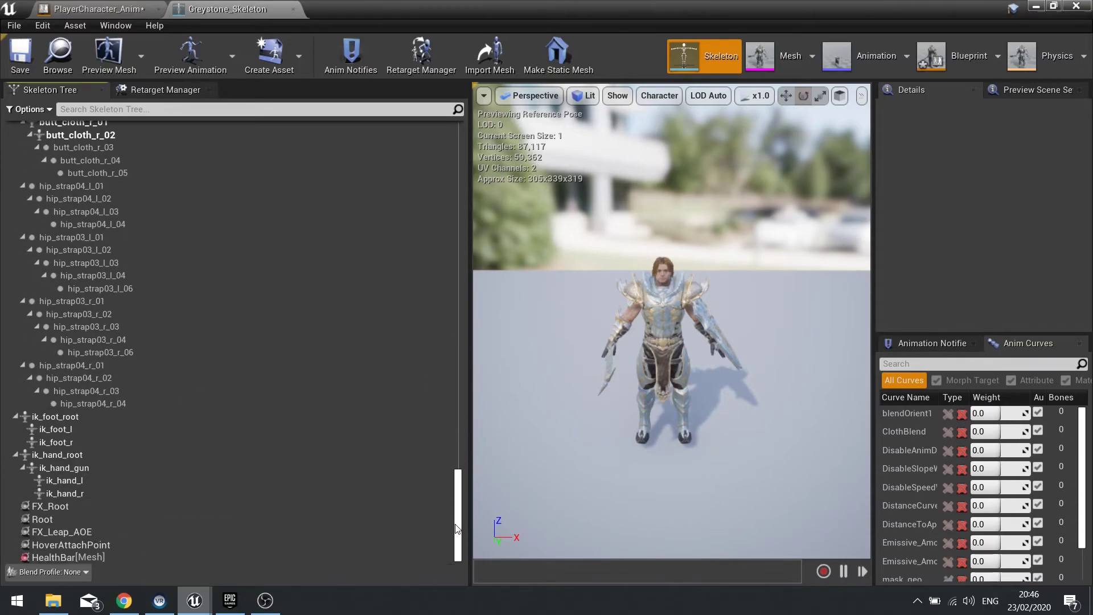
scroll(462, 429, up, 13)
drag(462, 430, 455, 166)
Step: Select the spine_01 bone and inspect its position on the character in the preview
click(67, 293)
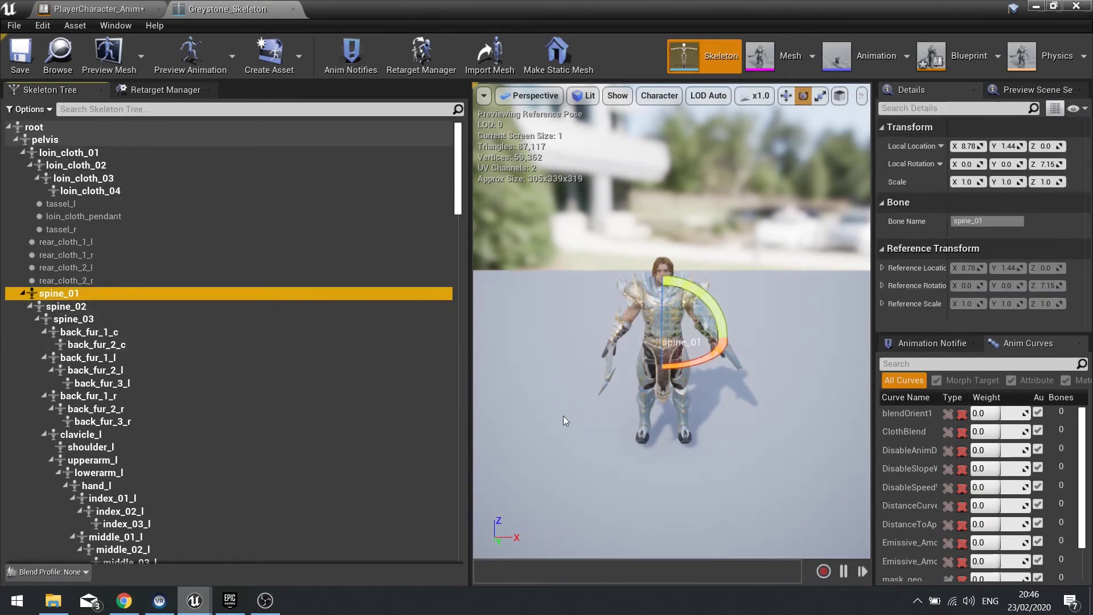
click(677, 411)
alt+drag(677, 410, 712, 413)
drag(564, 410, 525, 310)
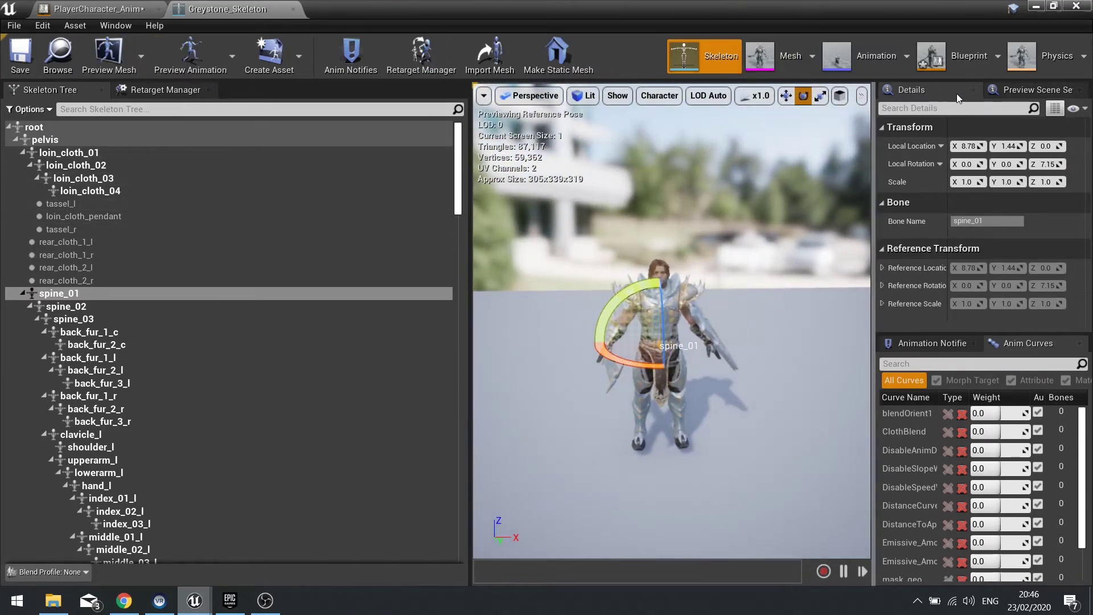
click(973, 62)
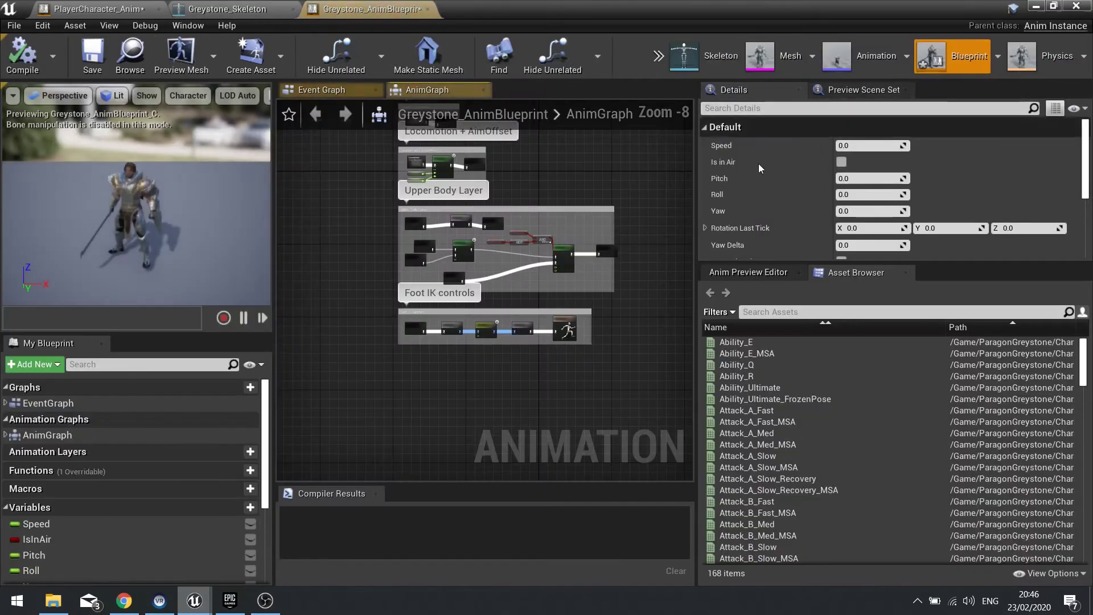
click(1050, 65)
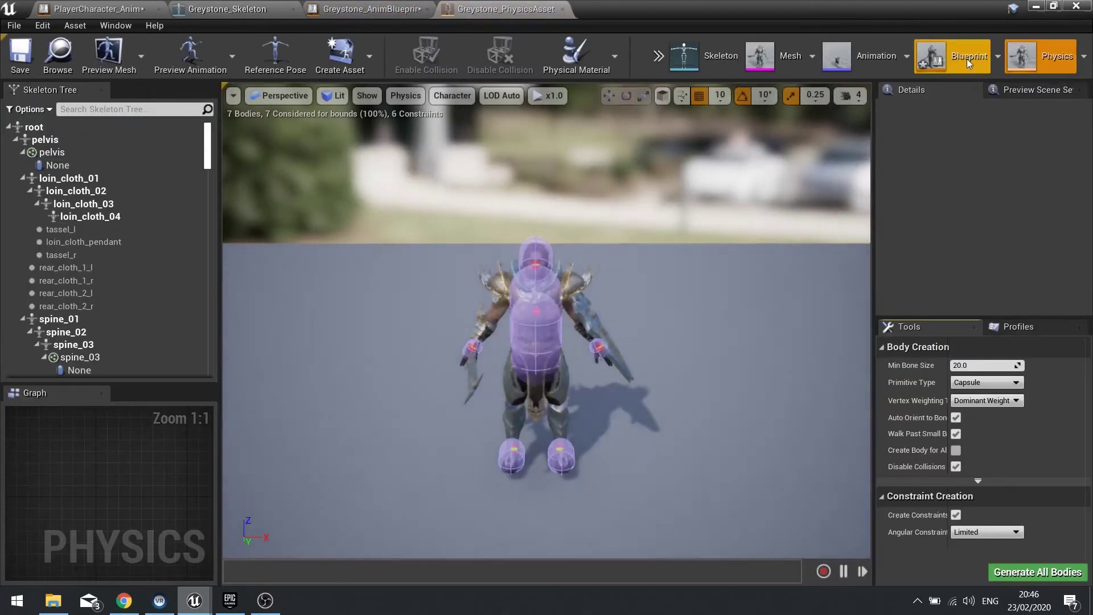
click(967, 59)
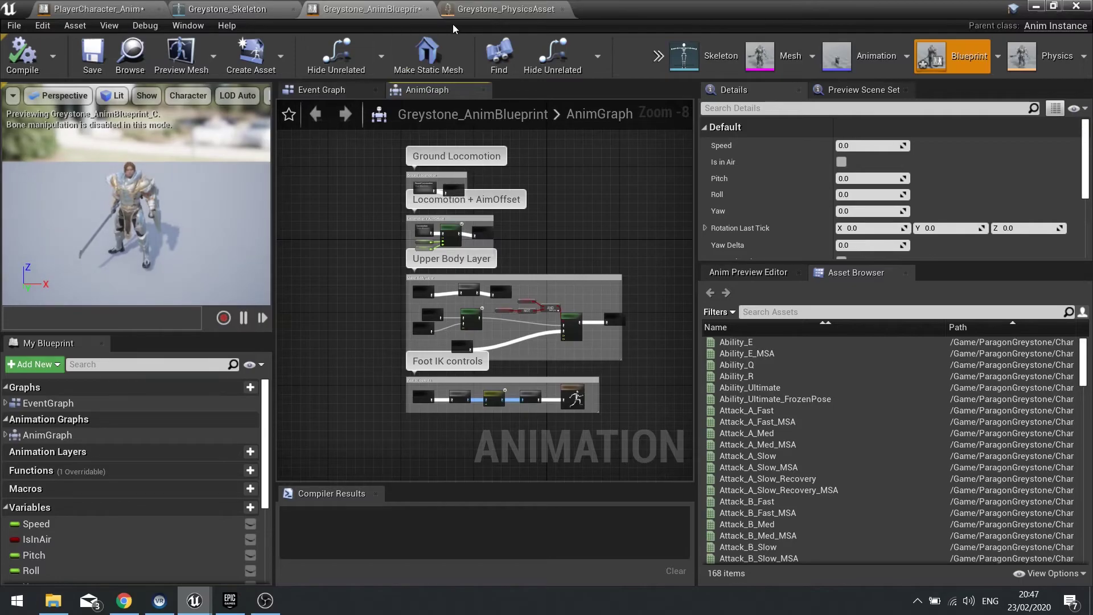
click(427, 9)
click(359, 11)
click(227, 9)
Step: In PlayerCharacter_Anim, add a branch filter to layer 0 of the Layered blend per bone node with Bone Name spine_01
click(120, 10)
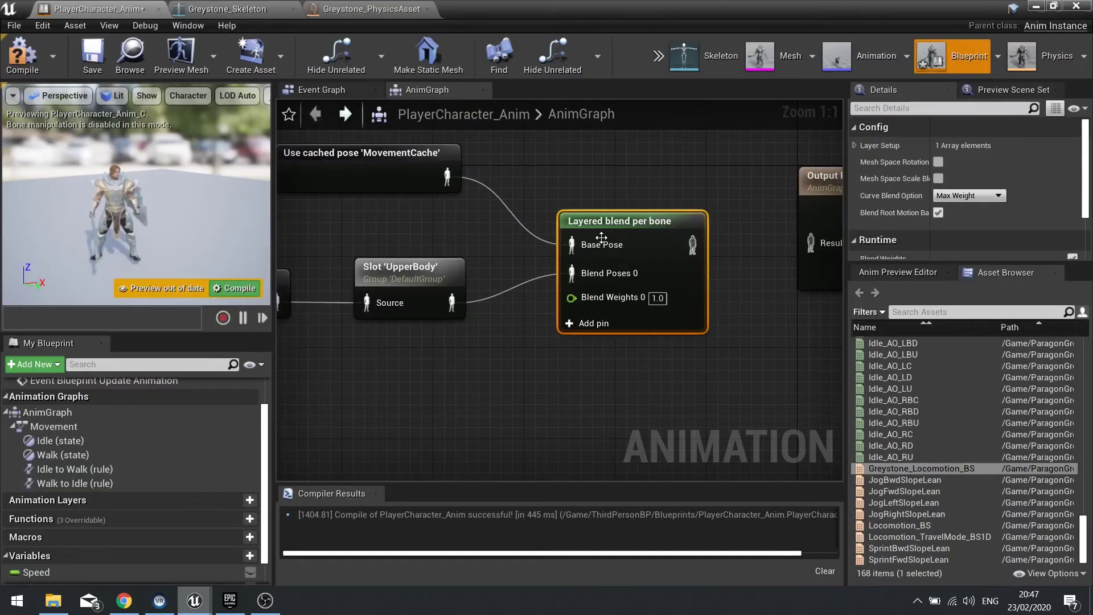
click(856, 146)
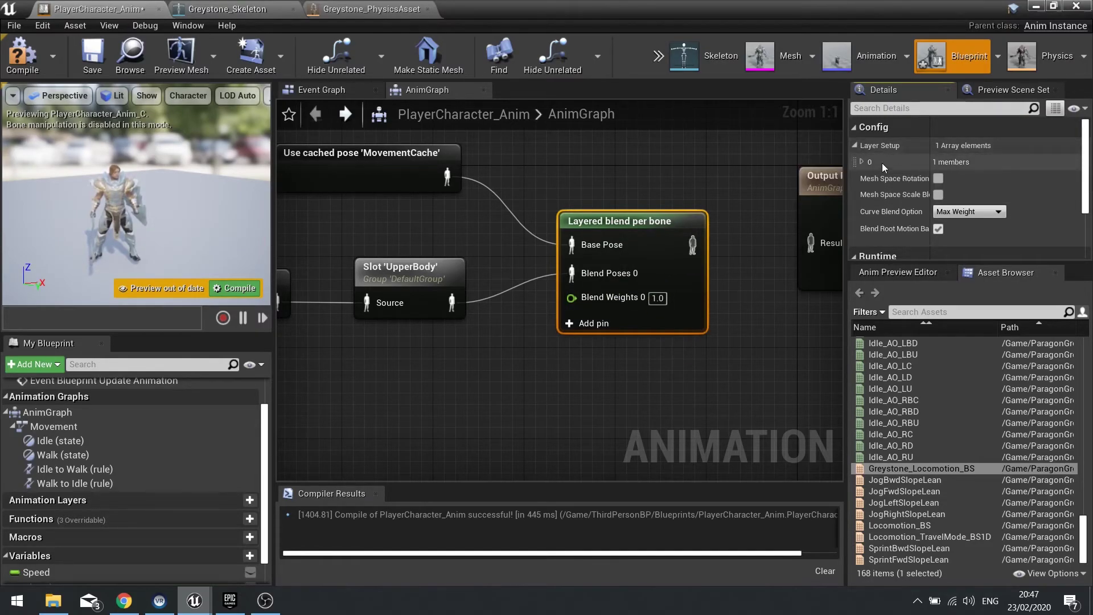
click(862, 162)
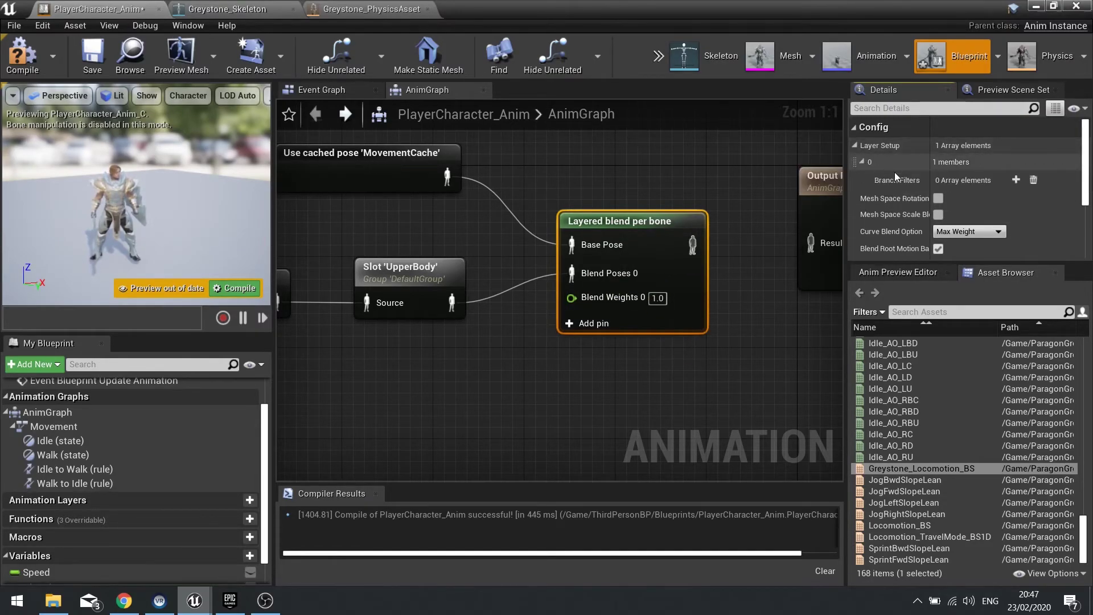
click(1015, 180)
click(878, 199)
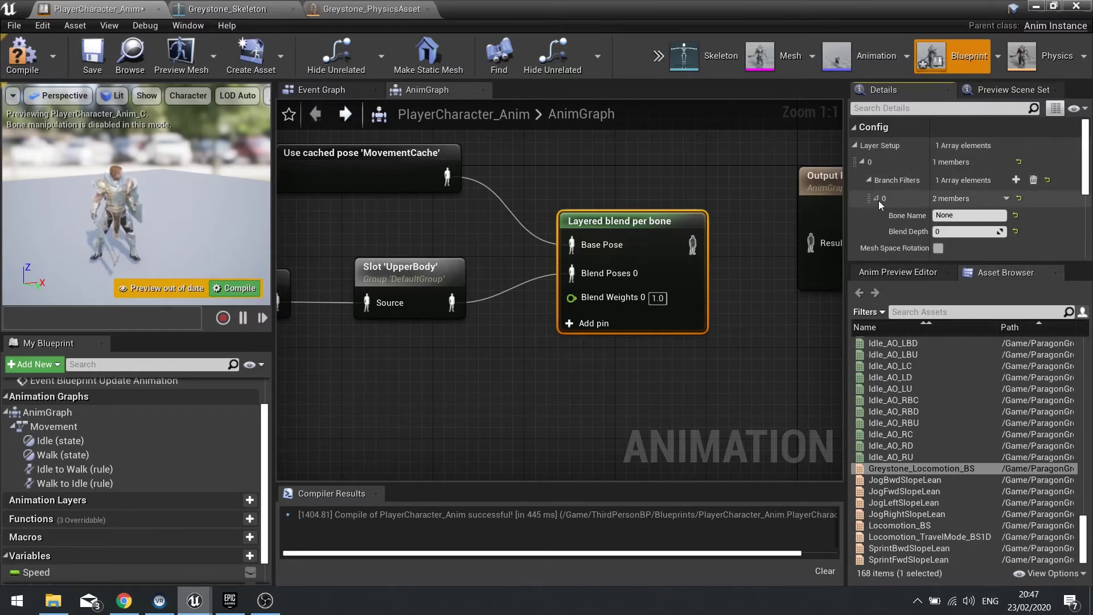
click(967, 216)
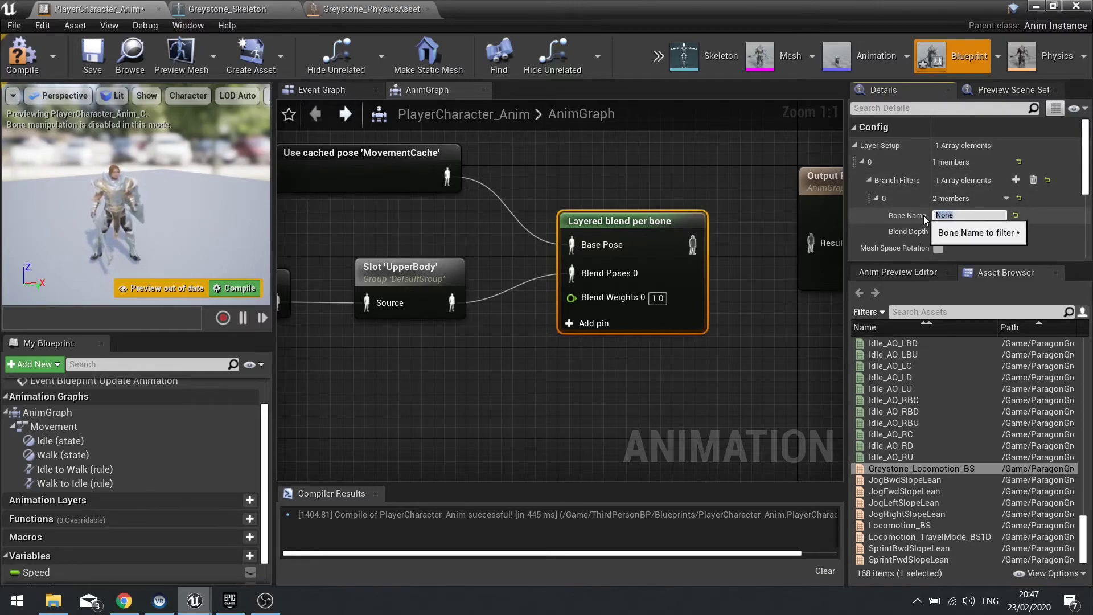
text(spine_01)
key(Return)
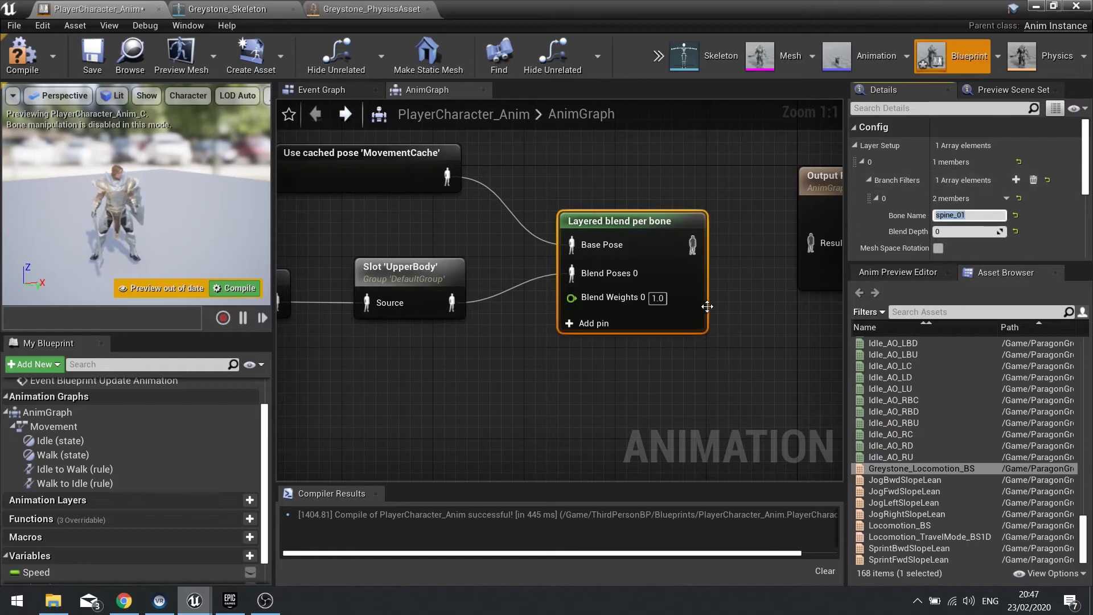
Step: Reposition the Output Pose node, connect the Layered blend per bone output to its Result, and compile the blueprint
right_drag(821, 270, 667, 247)
drag(667, 247, 699, 248)
drag(539, 223, 692, 225)
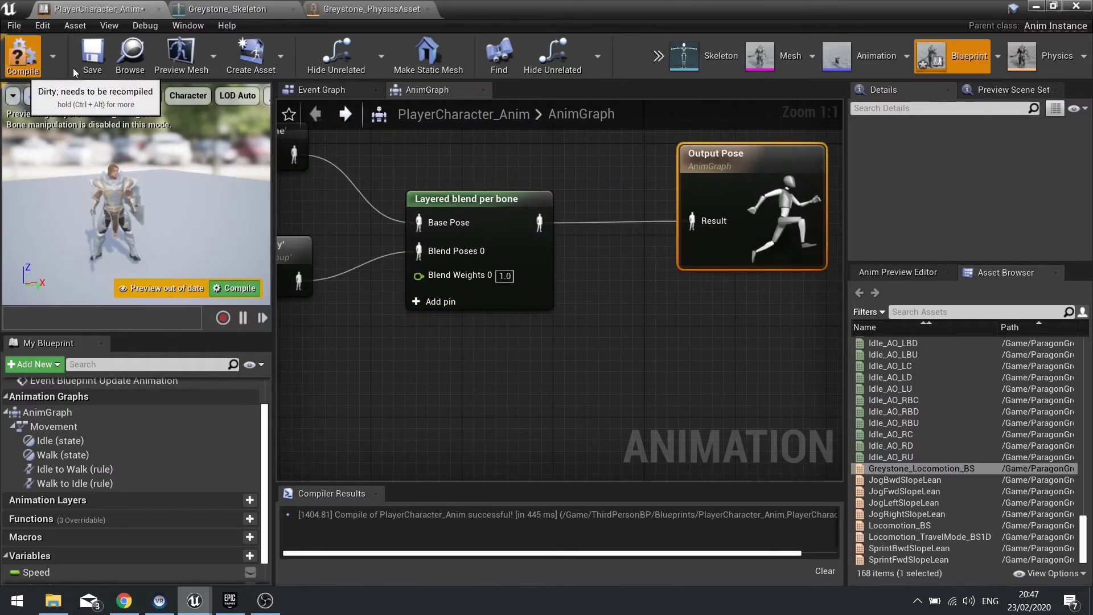
click(22, 55)
Step: Align the MovementCache node with the Movement state machine and review the whole pose graph
right_drag(426, 245, 654, 386)
scroll(656, 264, down, 2)
drag(639, 186, 631, 178)
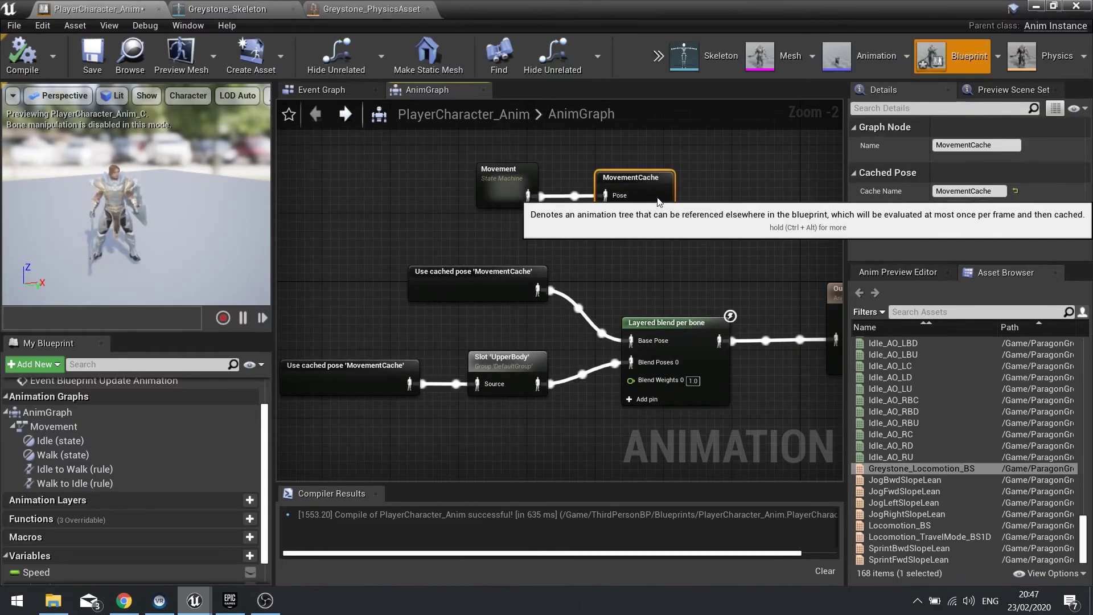
right_drag(624, 363, 568, 317)
scroll(579, 300, down, 3)
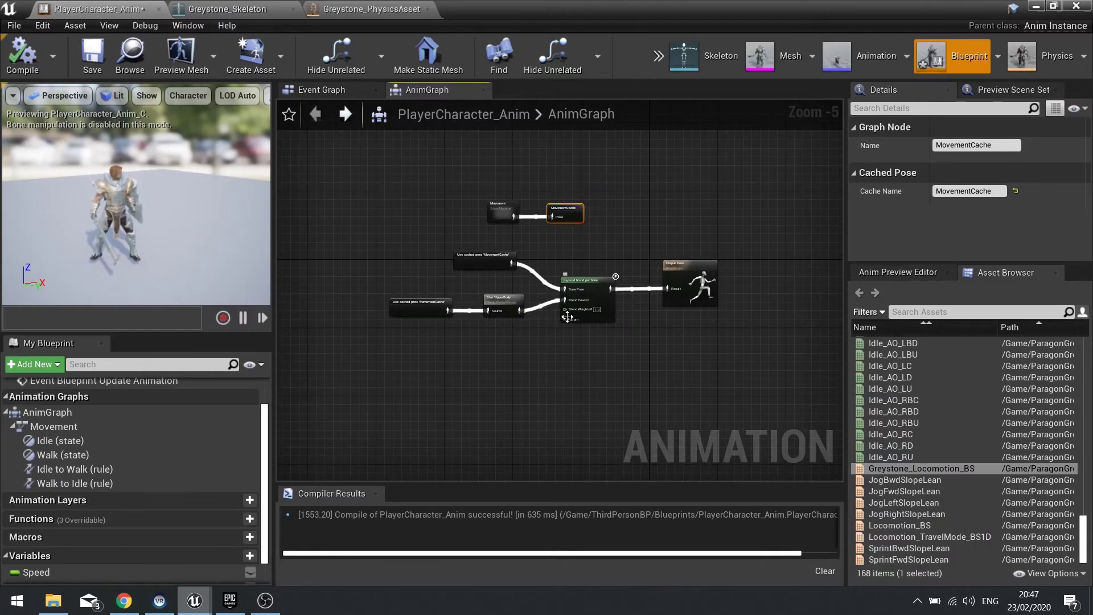